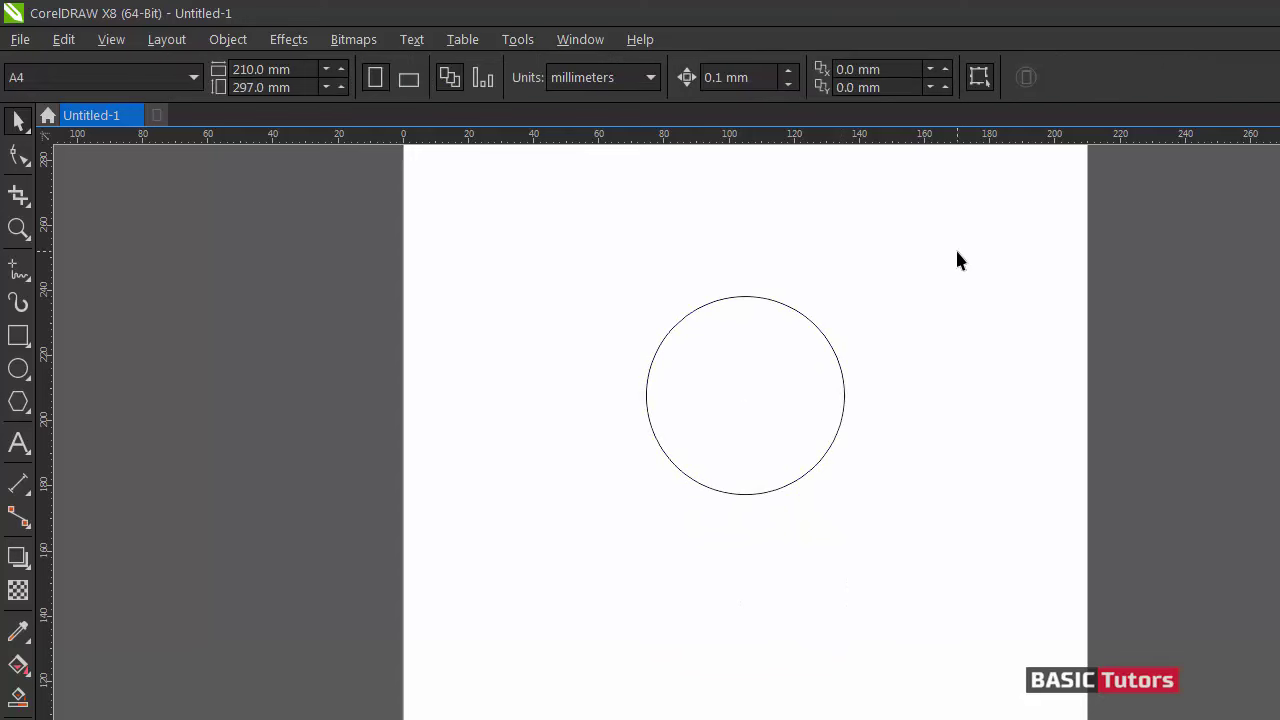
# Draw a 55-point star about 44 mm wide with the Star tool, overlapping the circle's left edge.
pyautogui.press('z')
pyautogui.moveTo(489, 196); pyautogui.dragTo(1016, 661)
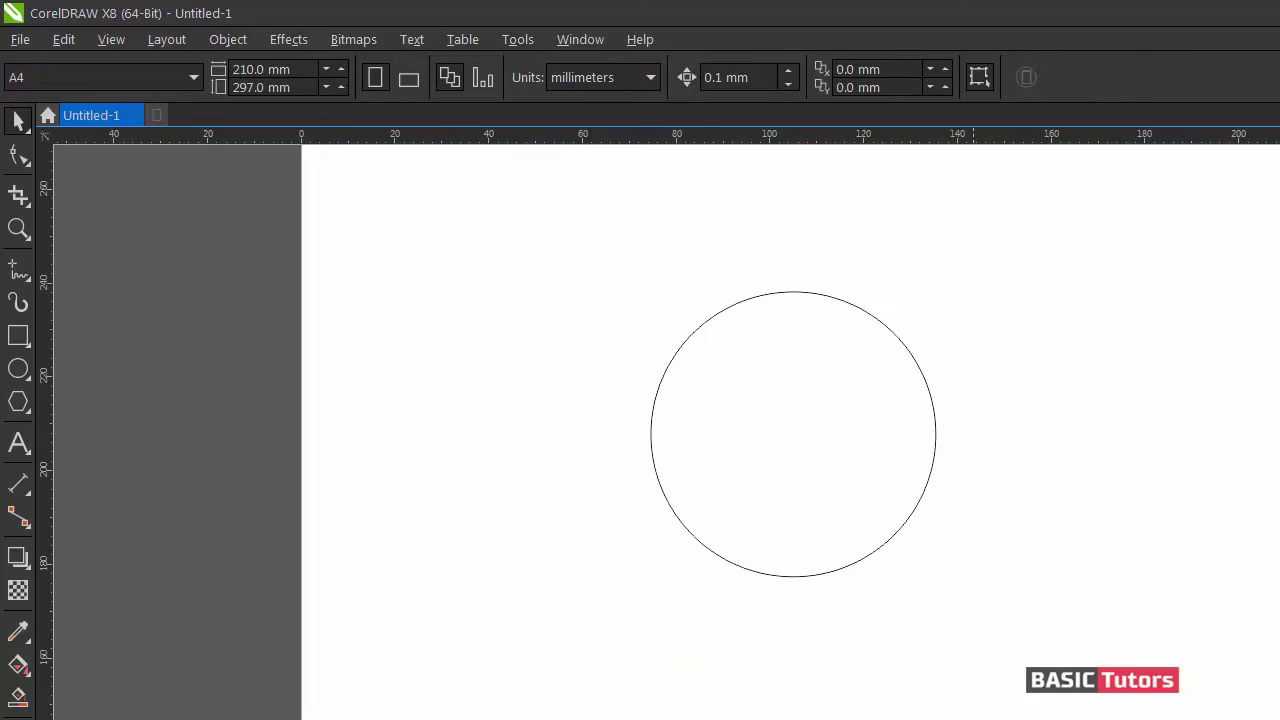
pyautogui.hscroll(3, 666, 432)
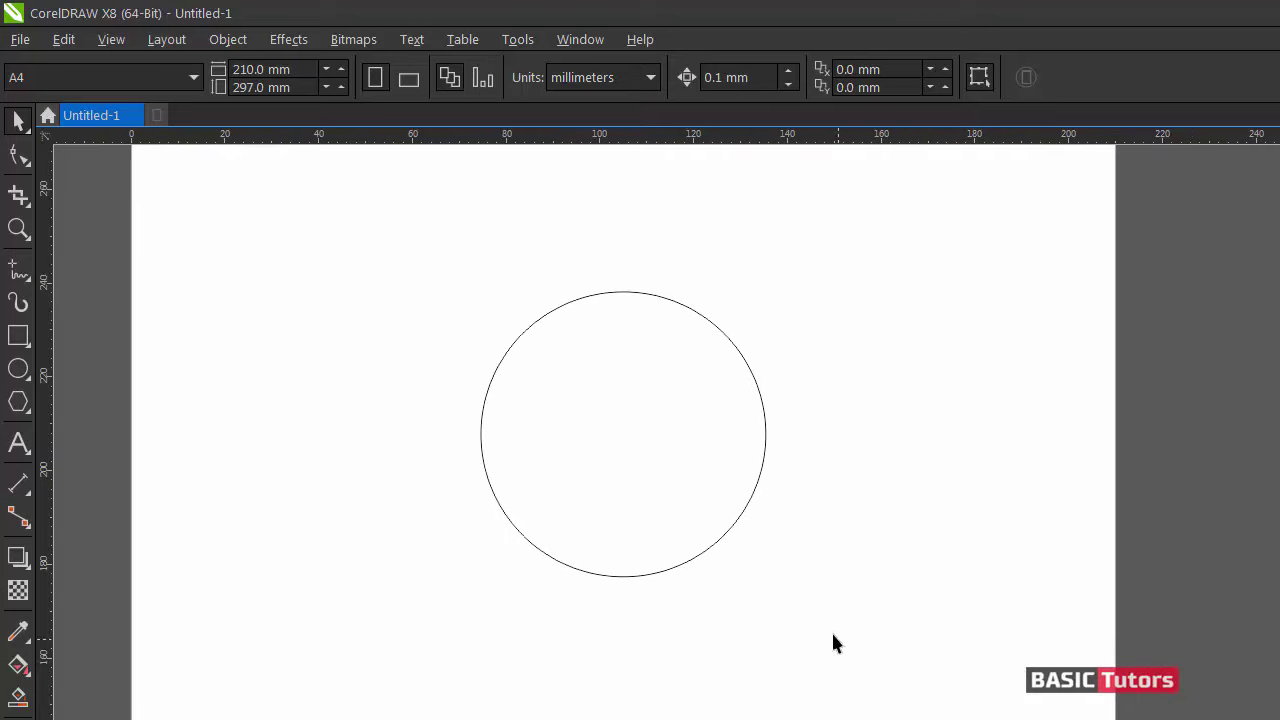
pyautogui.press('z')
pyautogui.moveTo(337, 214); pyautogui.dragTo(946, 714)
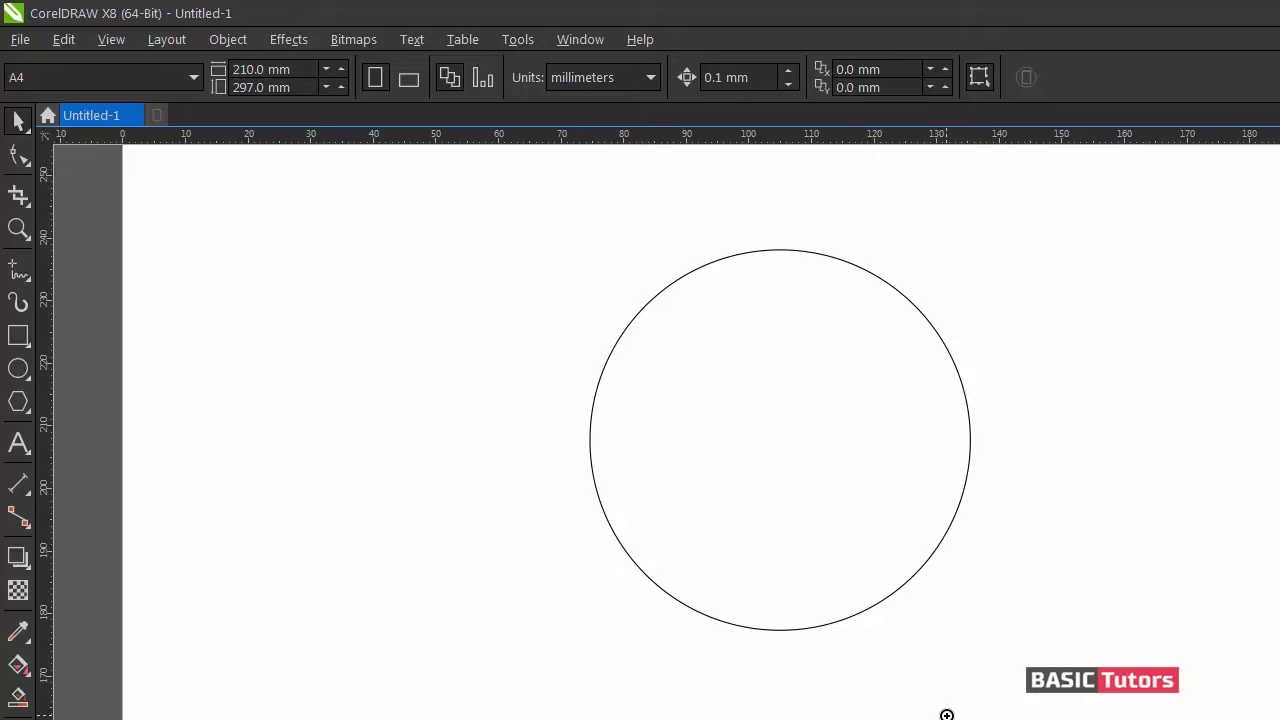
pyautogui.hscroll(2, 666, 432)
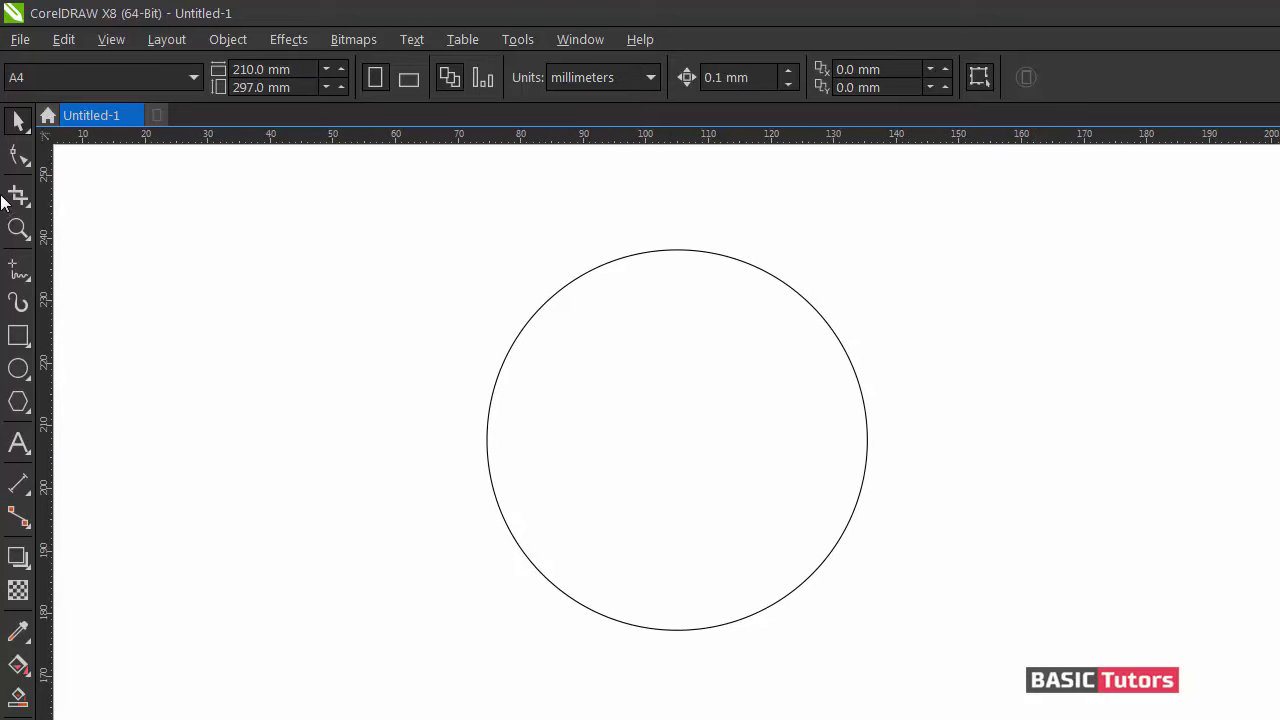
pyautogui.click(18, 401)
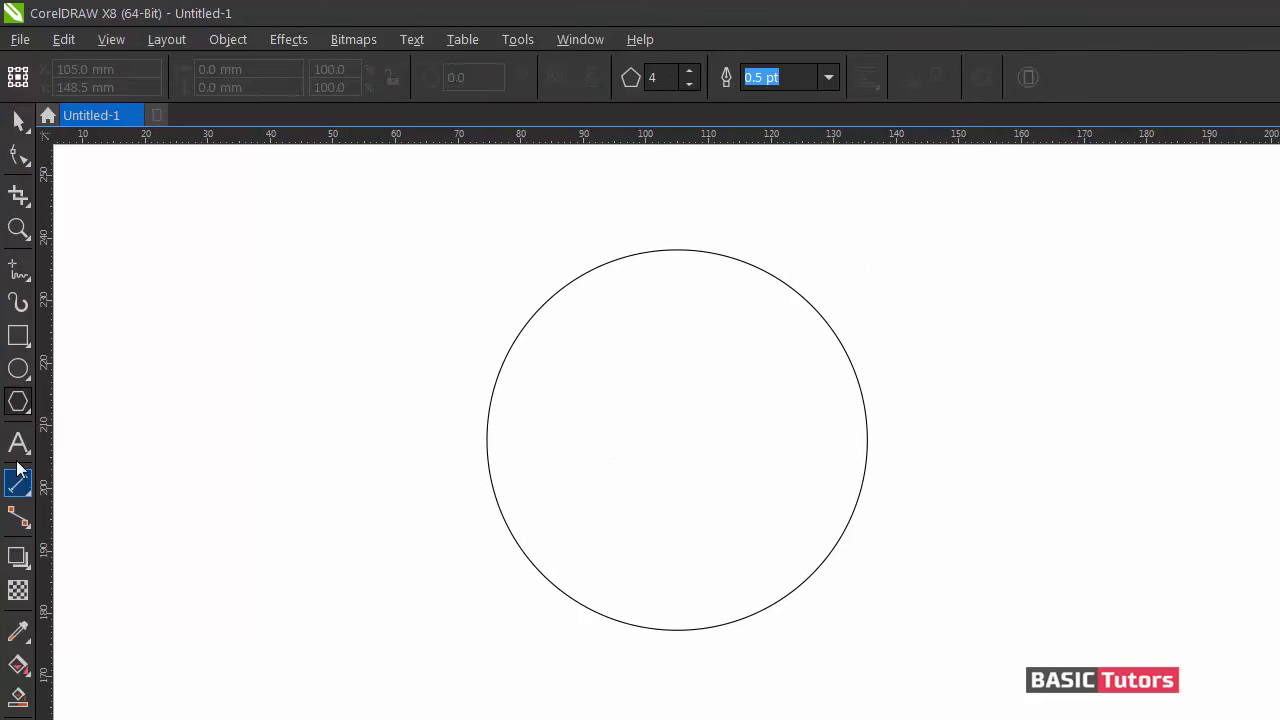
pyautogui.click(30, 409)
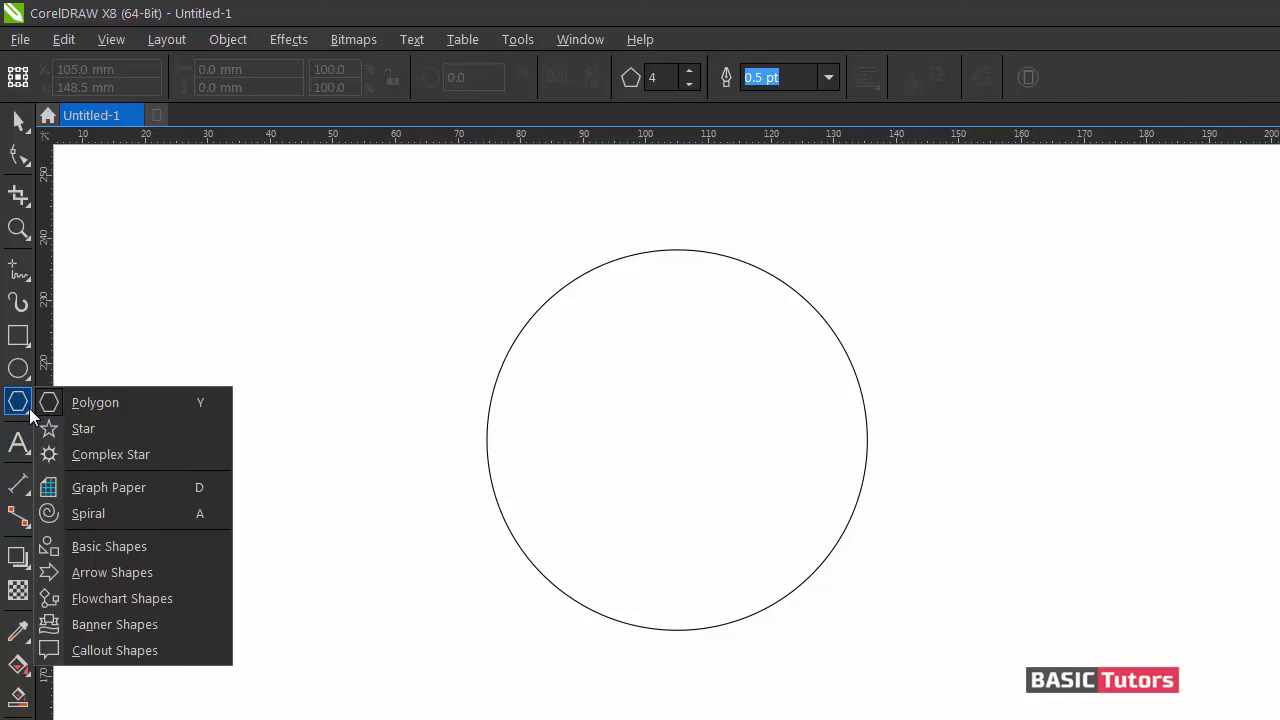
pyautogui.click(60, 428)
pyautogui.click(678, 77)
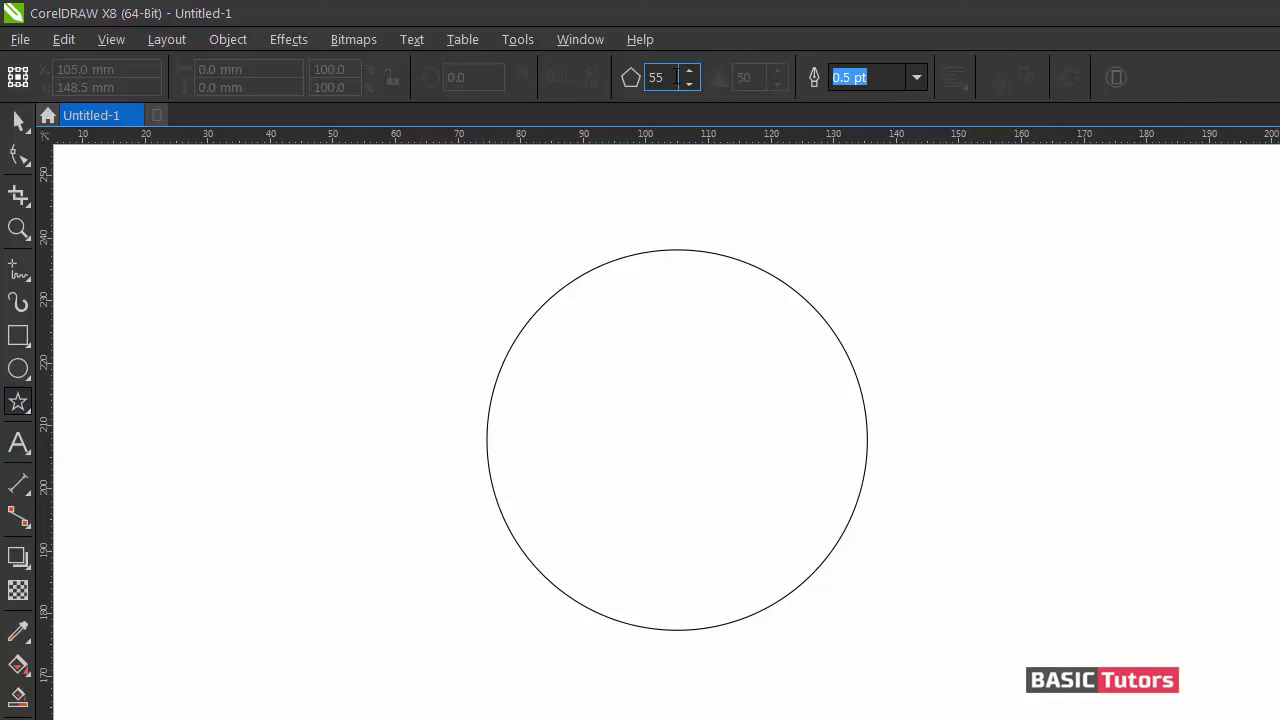
pyautogui.moveTo(676, 77); pyautogui.dragTo(621, 80)
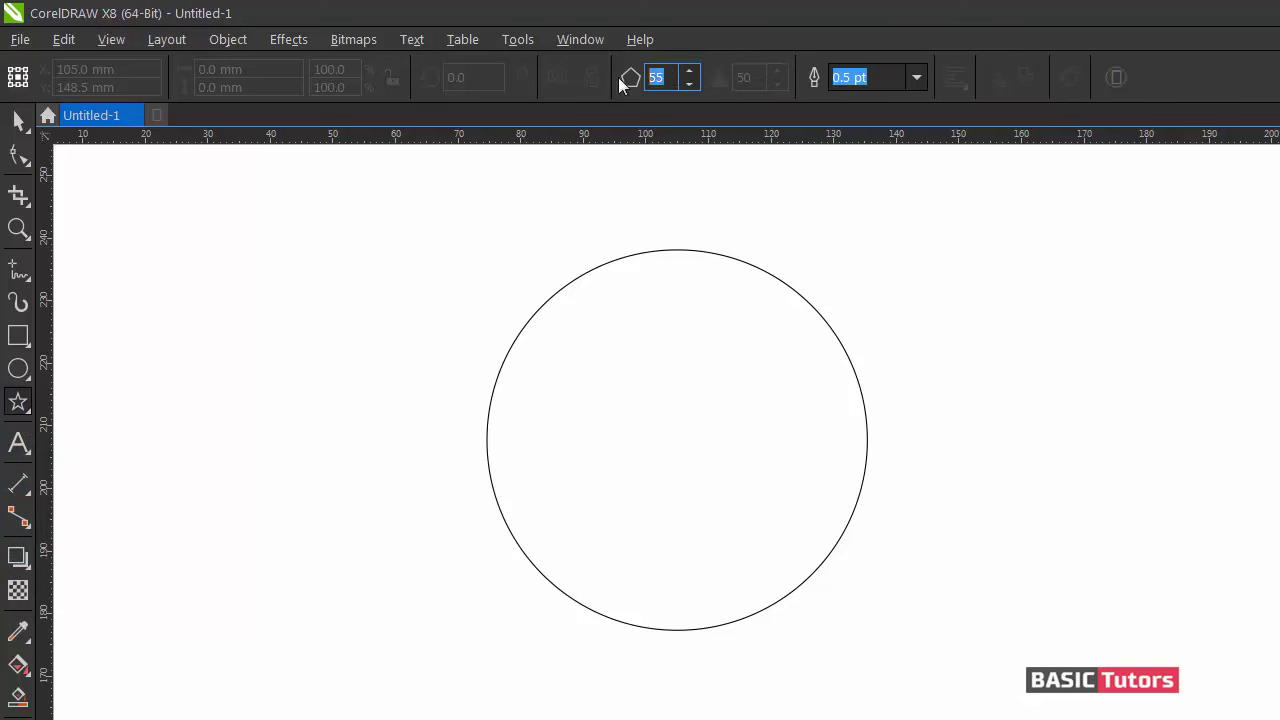
pyautogui.click(29, 412)
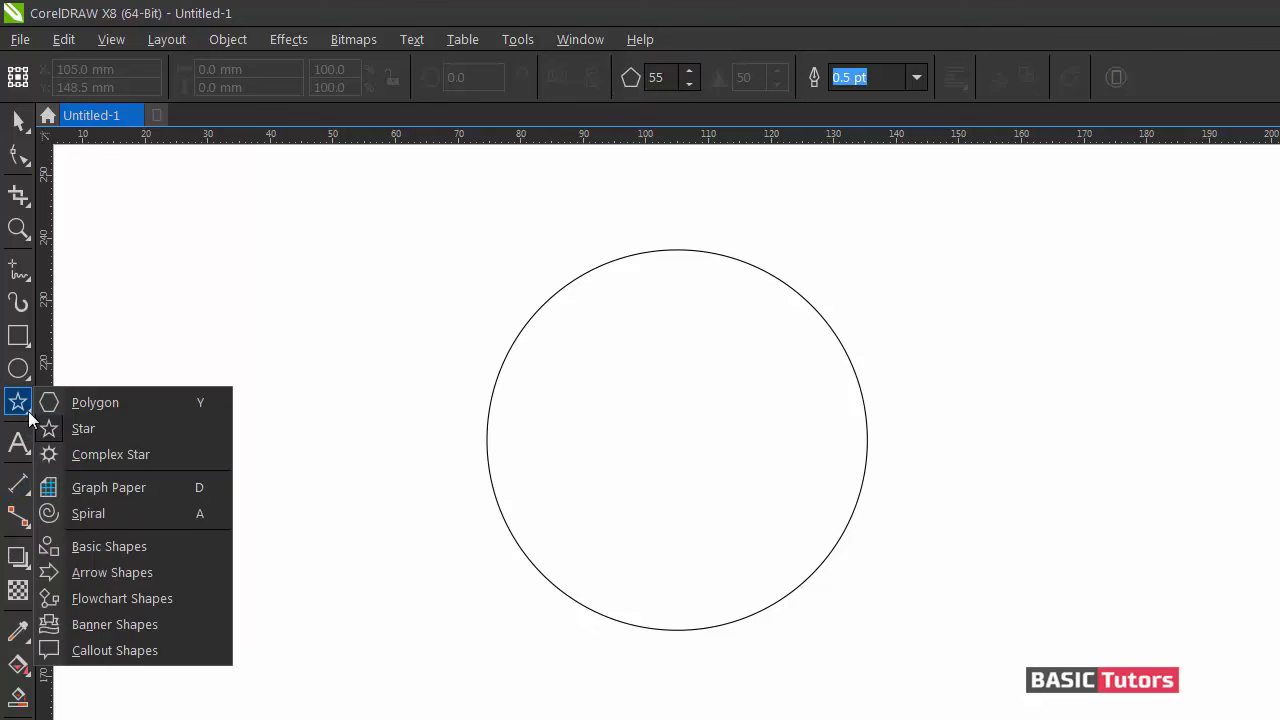
pyautogui.click(94, 431)
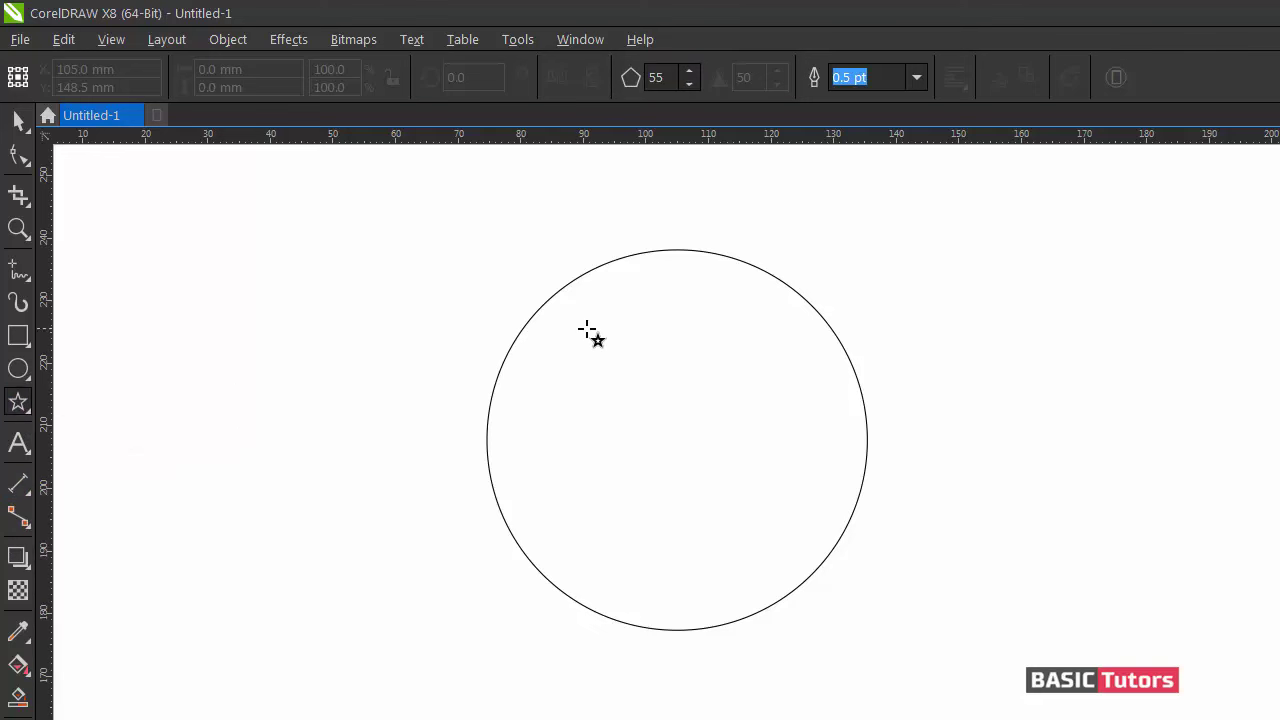
pyautogui.moveTo(271, 295); pyautogui.dragTo(548, 467)
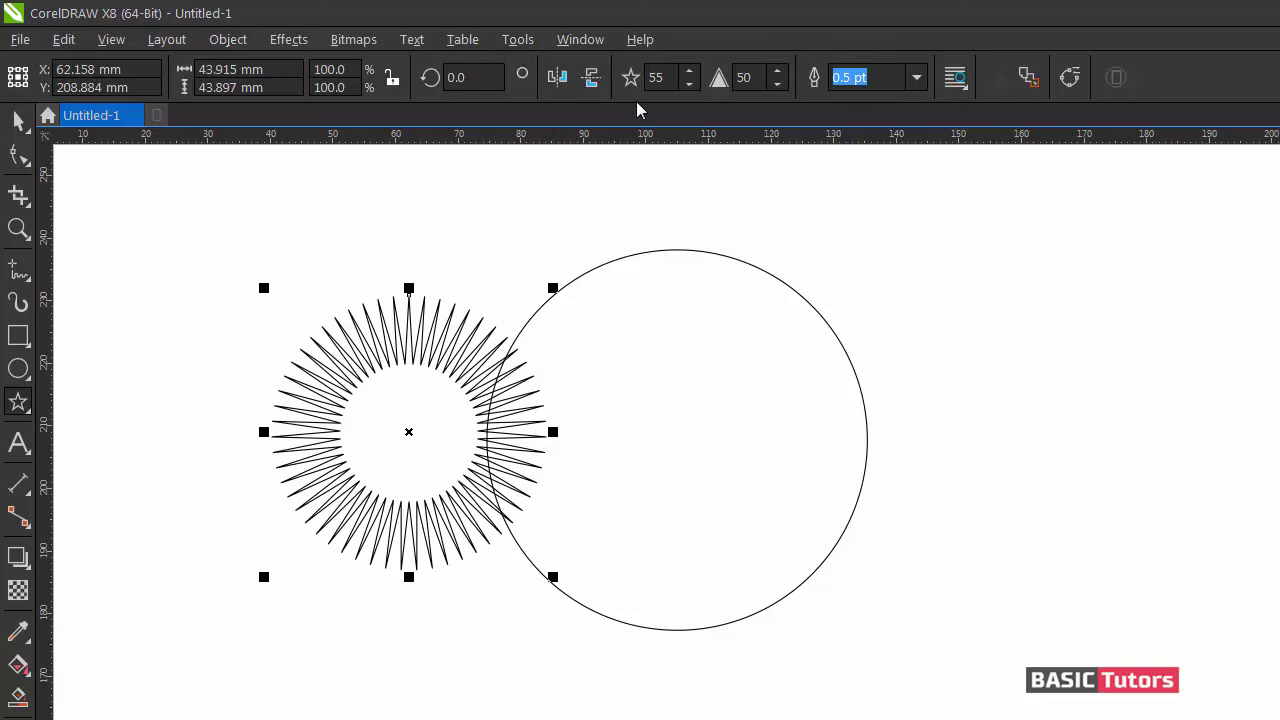
# Set the star to 12 points with a sharpness of 7.
pyautogui.click(656, 77)
pyautogui.write('12')
pyautogui.press('Return')
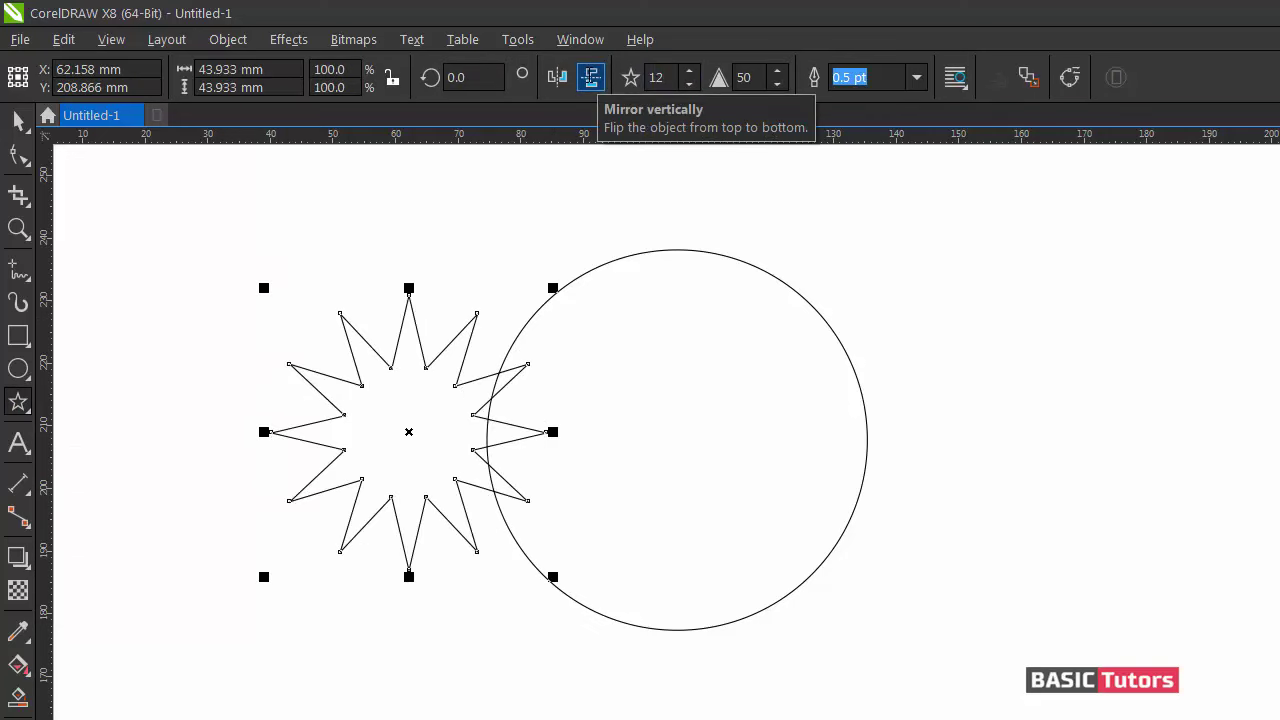
pyautogui.click(744, 77)
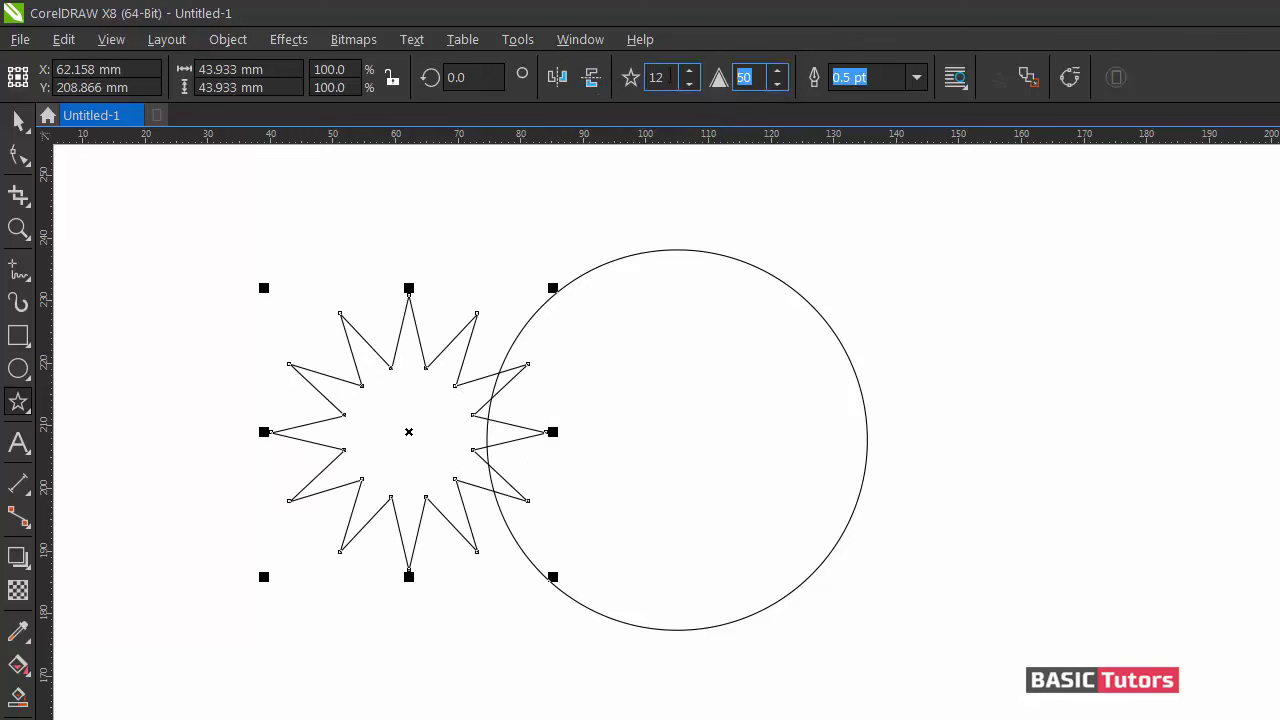
pyautogui.write('7')
pyautogui.press('Return')
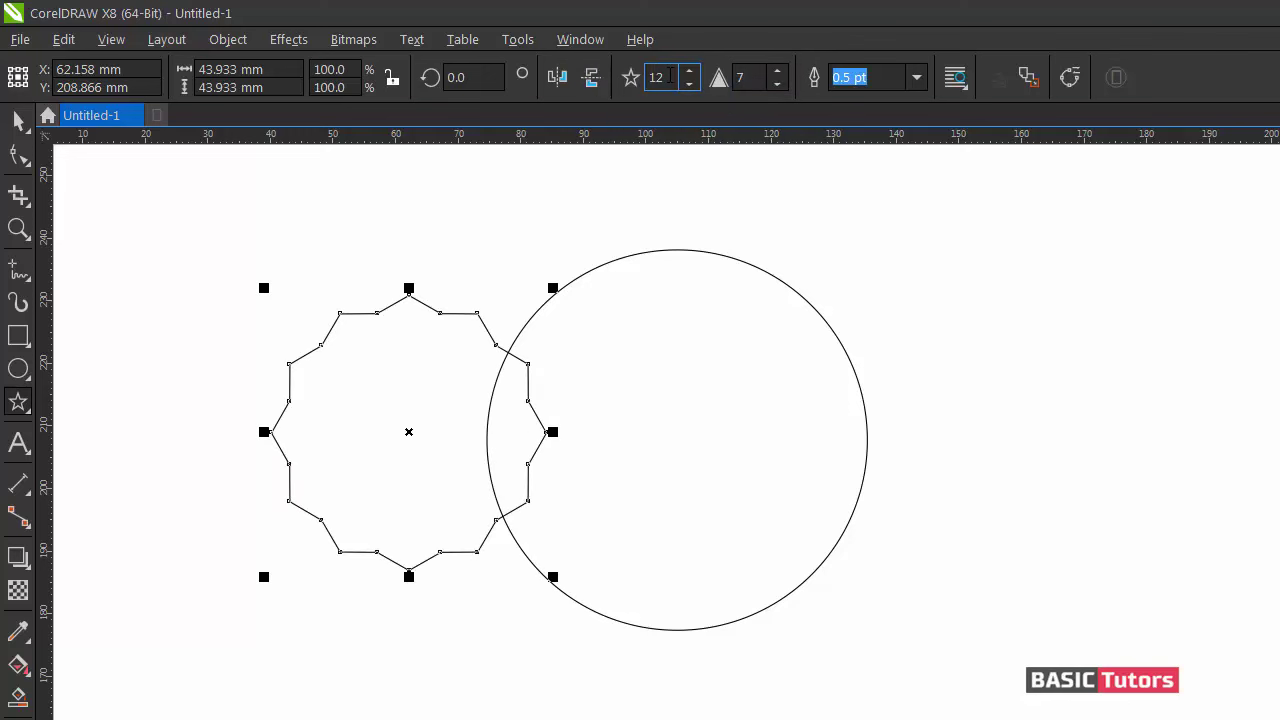
# Enlarge the star to about 58 mm wide and align its center with the circle's center both horizontally and vertically.
pyautogui.click(18, 120)
pyautogui.moveTo(552, 287); pyautogui.dragTo(595, 245)
pyautogui.keyDown('shift'); pyautogui.click(691, 250); pyautogui.keyUp('shift')
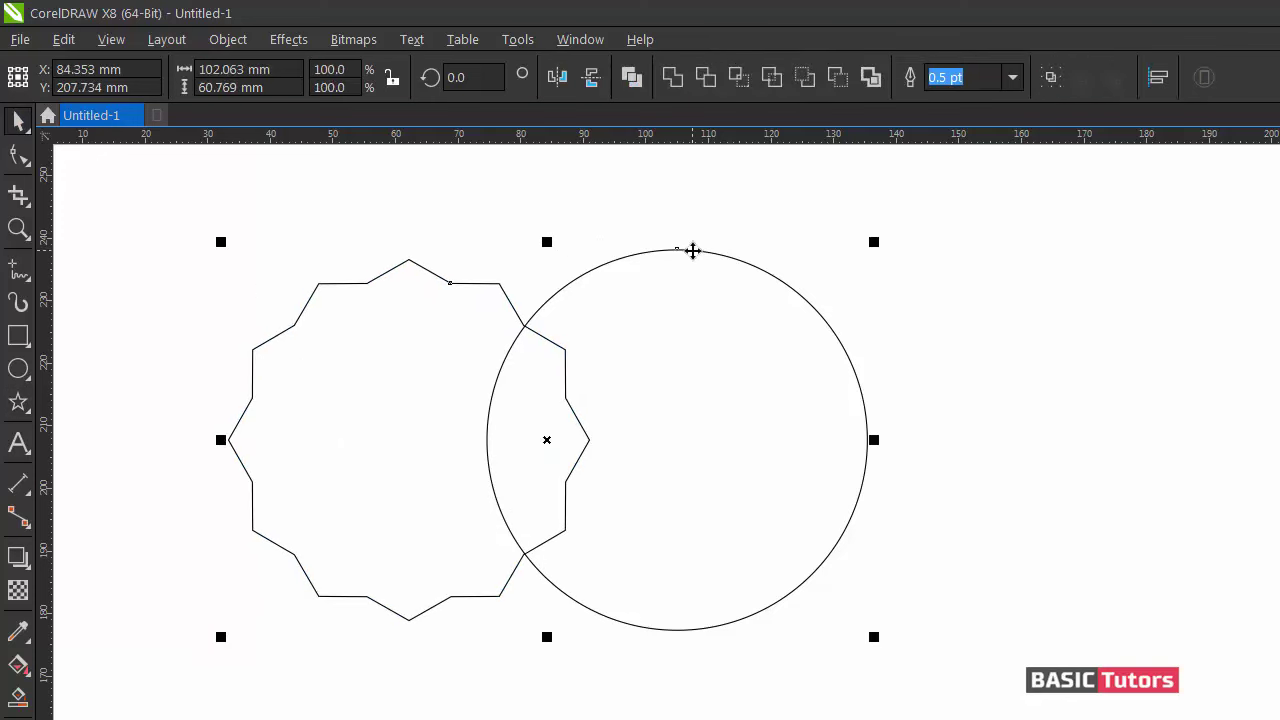
pyautogui.press('c')
pyautogui.press('e')
pyautogui.click(802, 275)
# Scale the star up from its center to about 75 mm wide so it surrounds the circle.
pyautogui.click(771, 305)
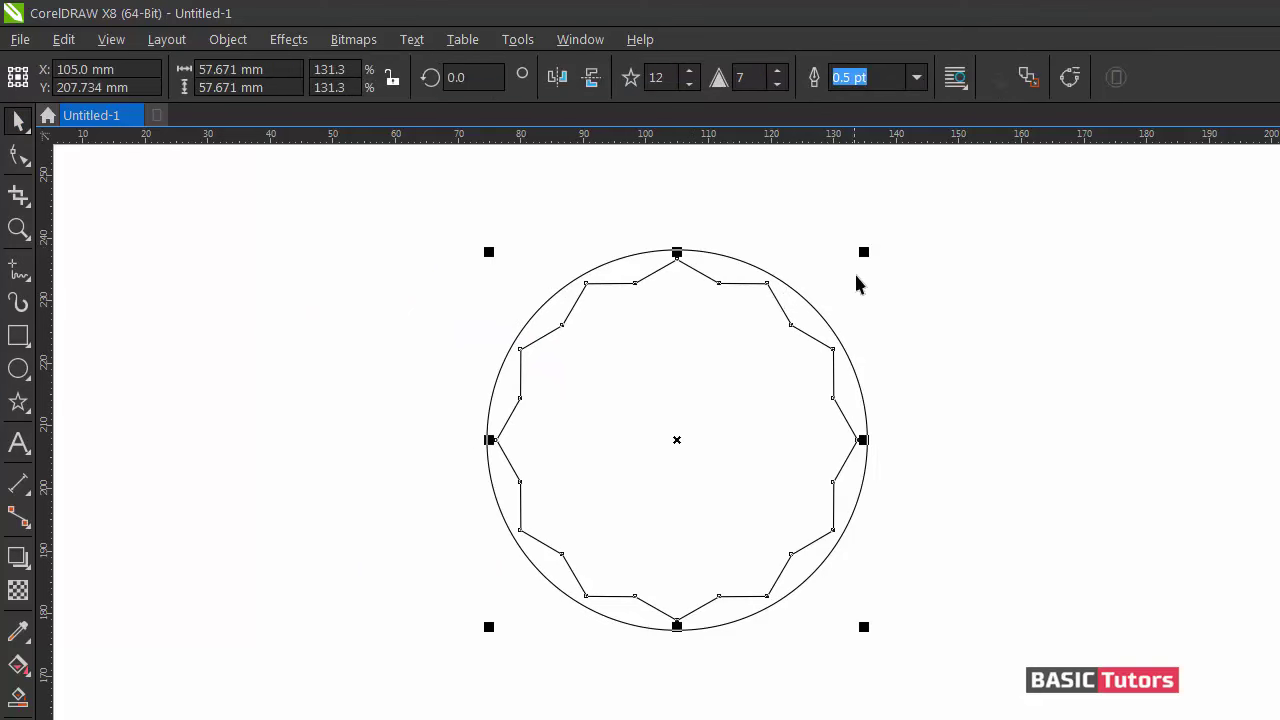
pyautogui.moveTo(863, 254); pyautogui.dragTo(921, 209)
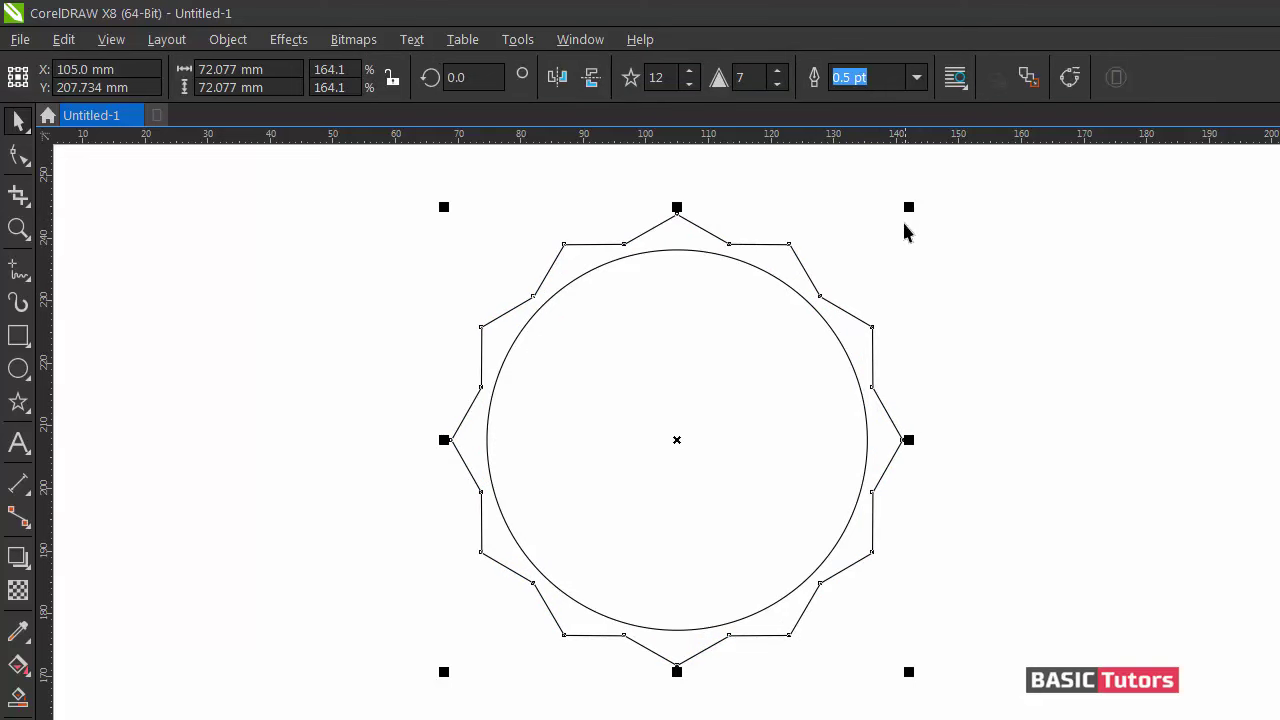
pyautogui.moveTo(909, 210); pyautogui.dragTo(917, 199)
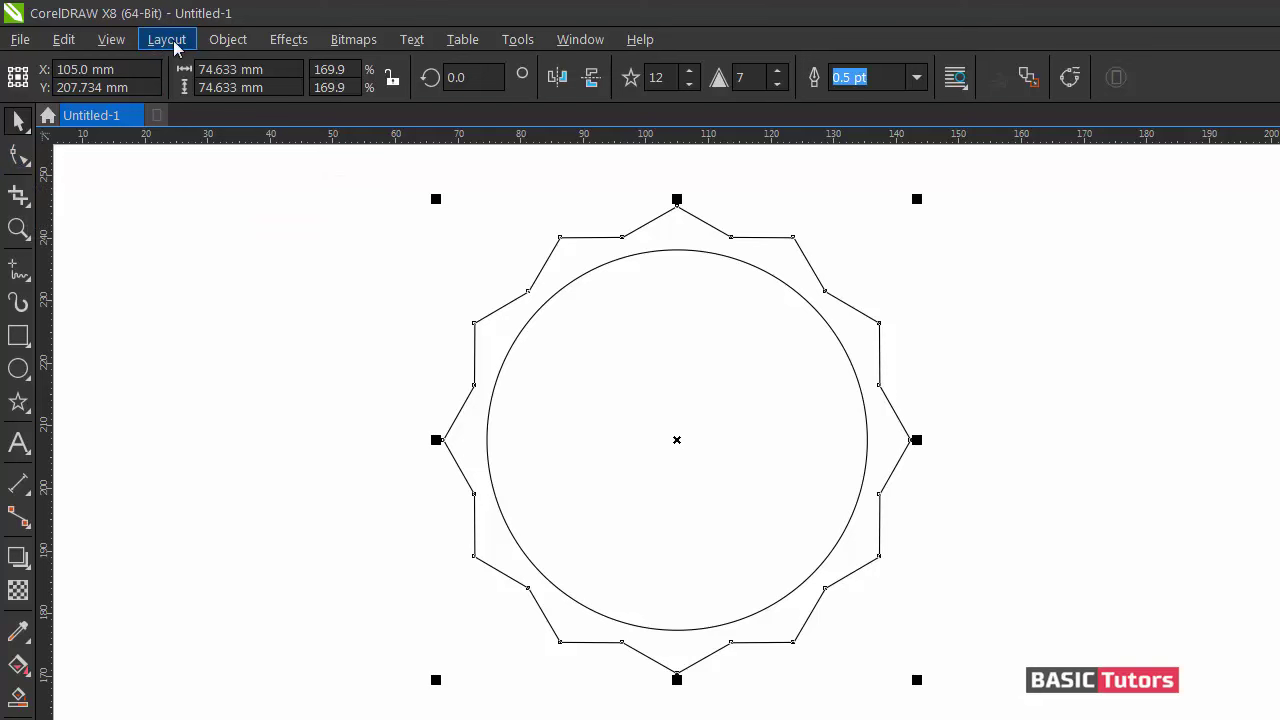
pyautogui.click(22, 153)
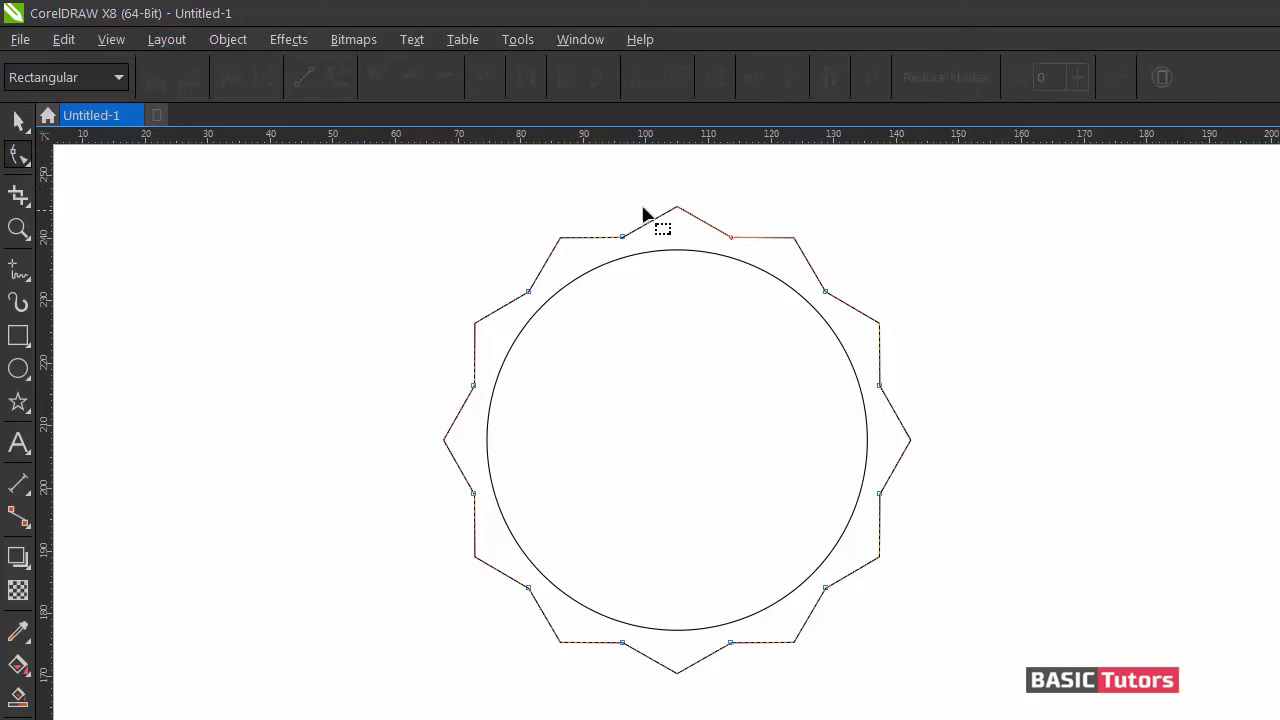
pyautogui.moveTo(428, 158); pyautogui.dragTo(676, 263)
pyautogui.click(18, 120)
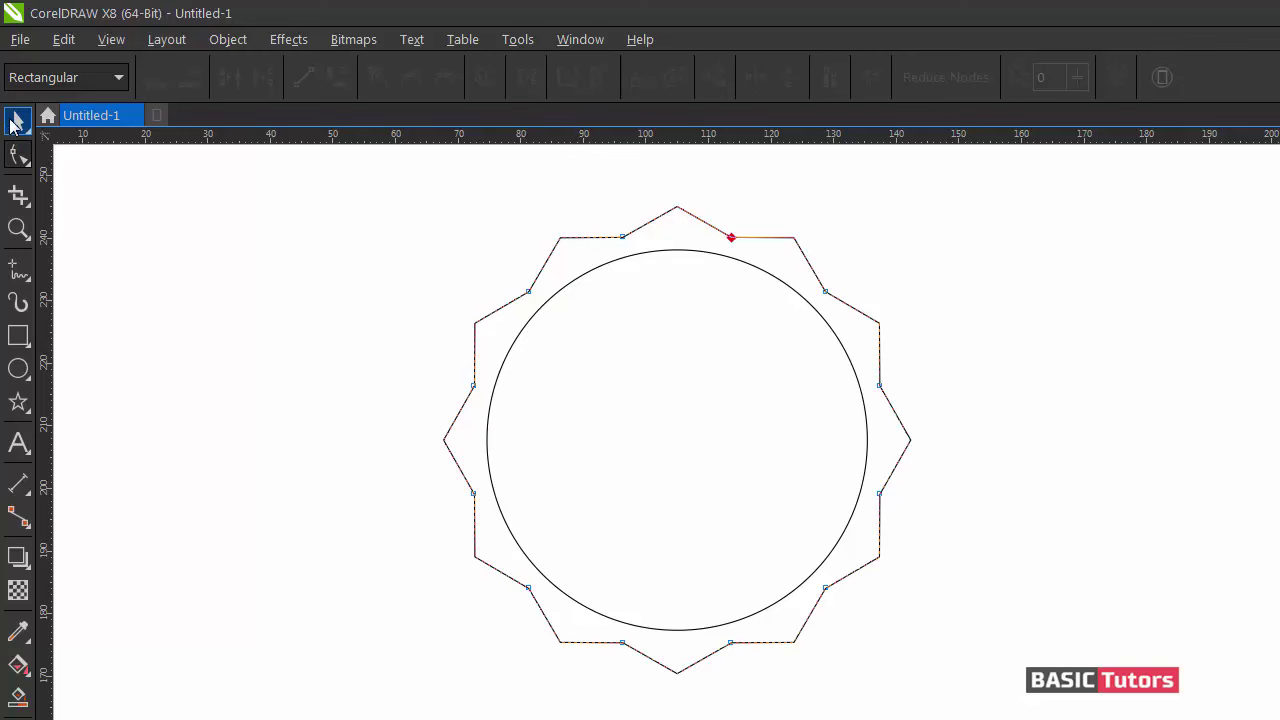
# Convert the star to curves, then turn all its line segments into curves with smooth nodes for a wavy outline.
pyautogui.click(228, 39)
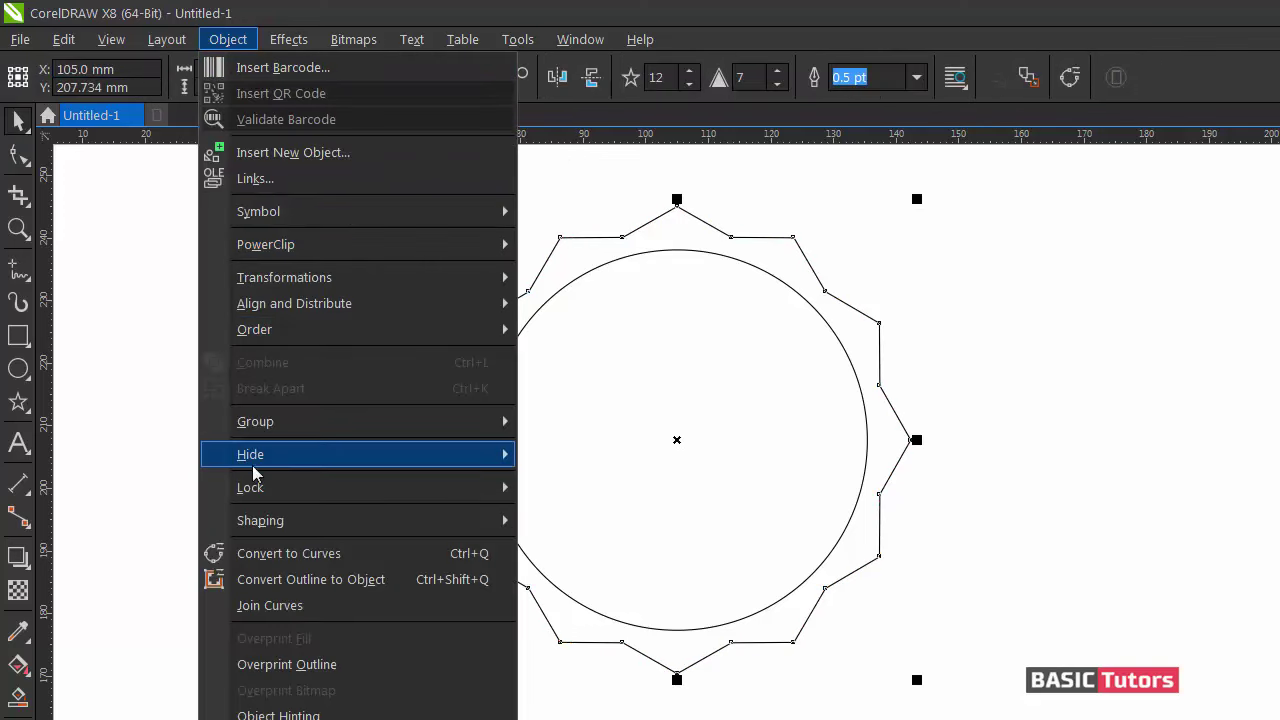
pyautogui.click(255, 553)
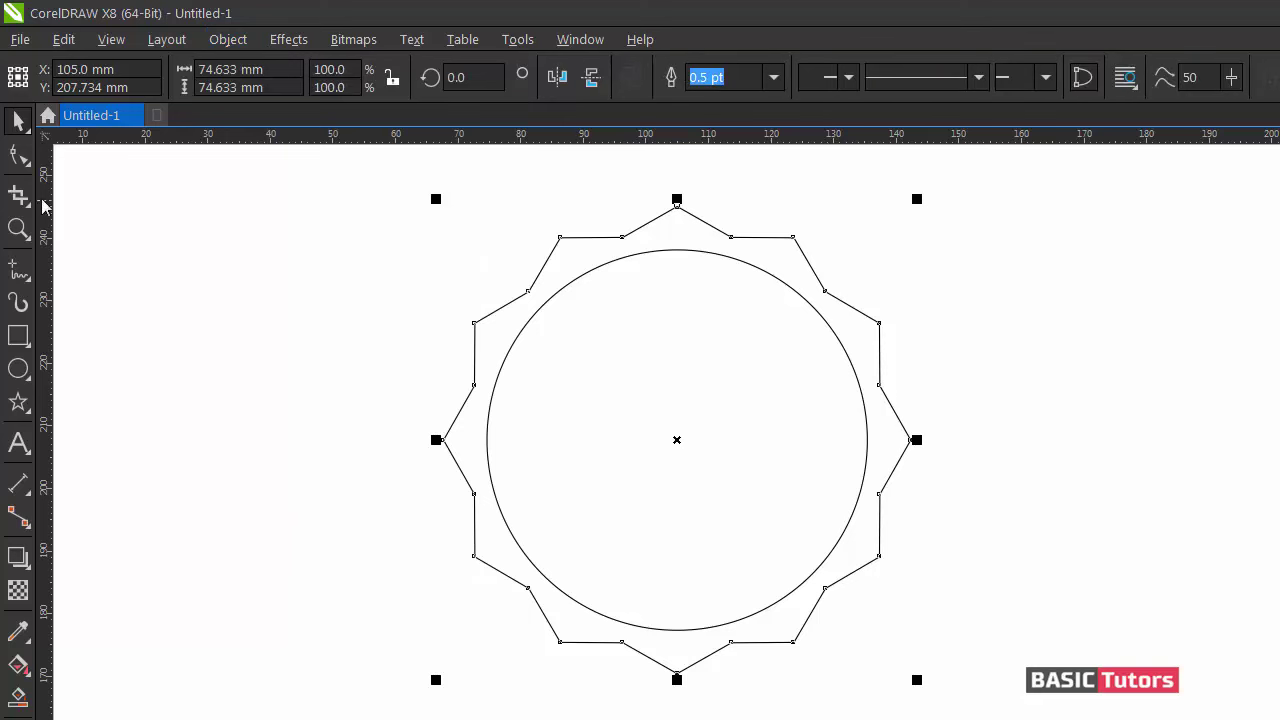
pyautogui.click(19, 152)
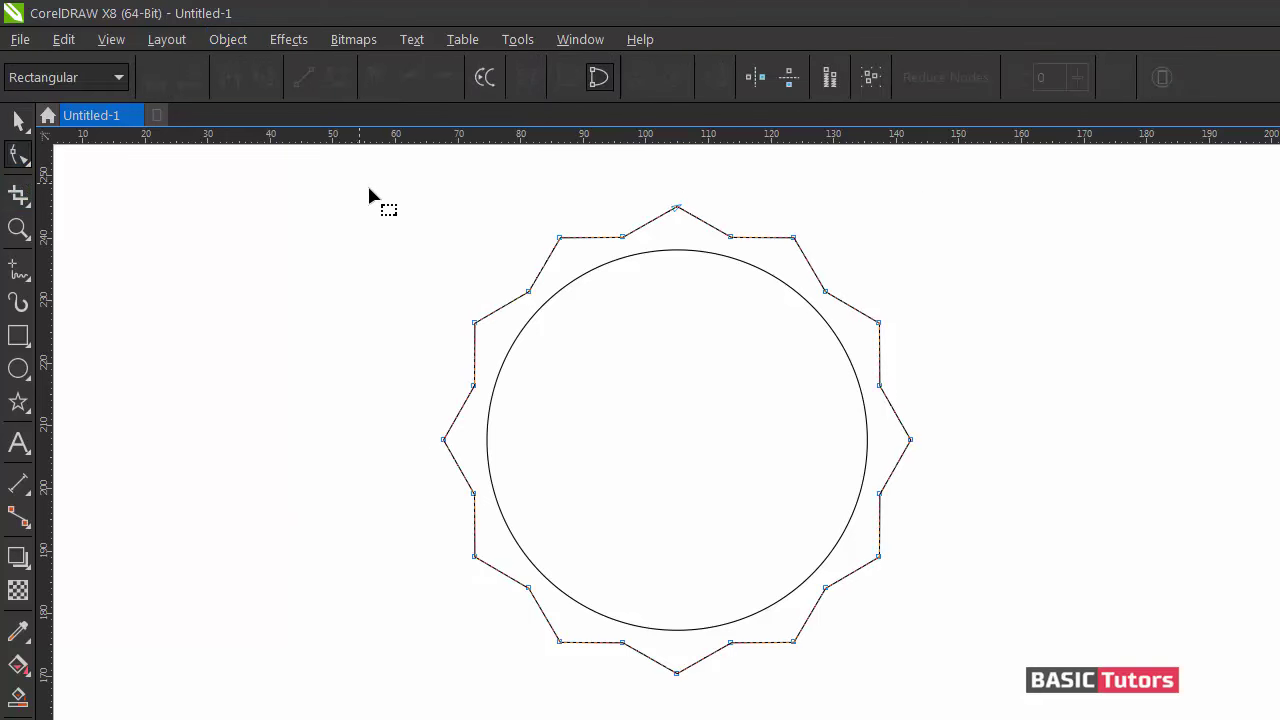
pyautogui.moveTo(360, 186); pyautogui.dragTo(975, 712)
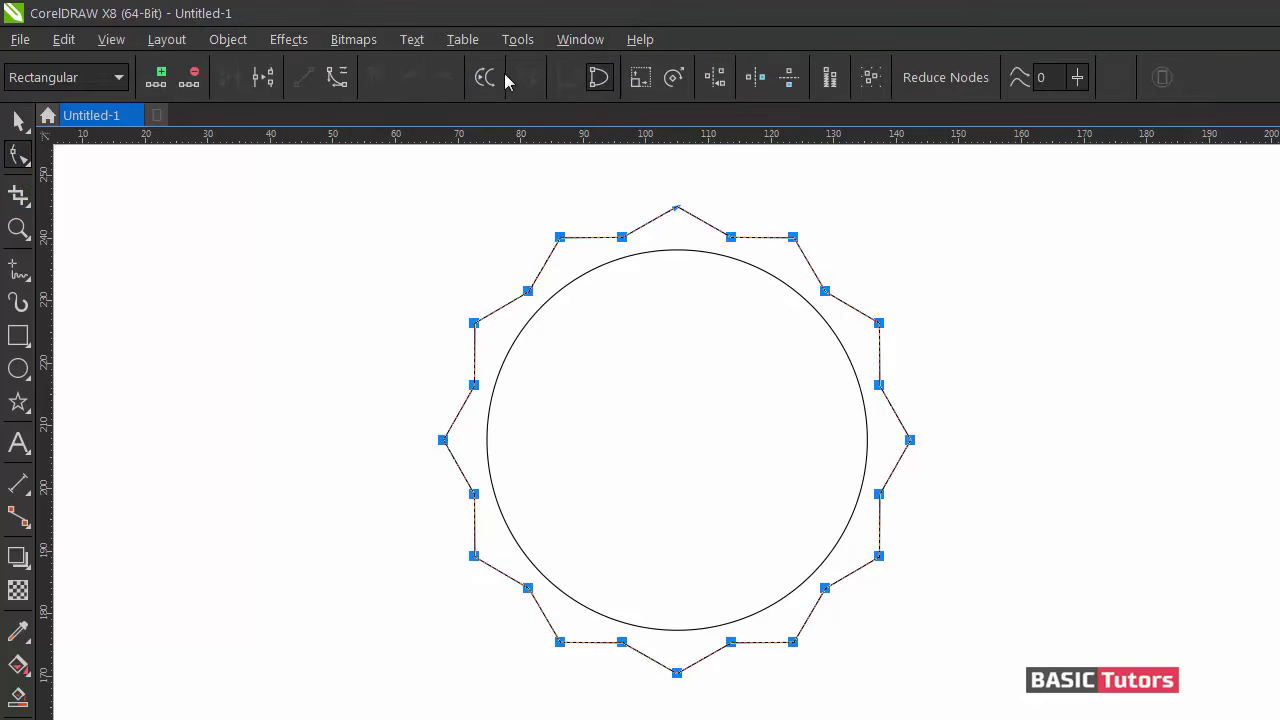
pyautogui.click(336, 77)
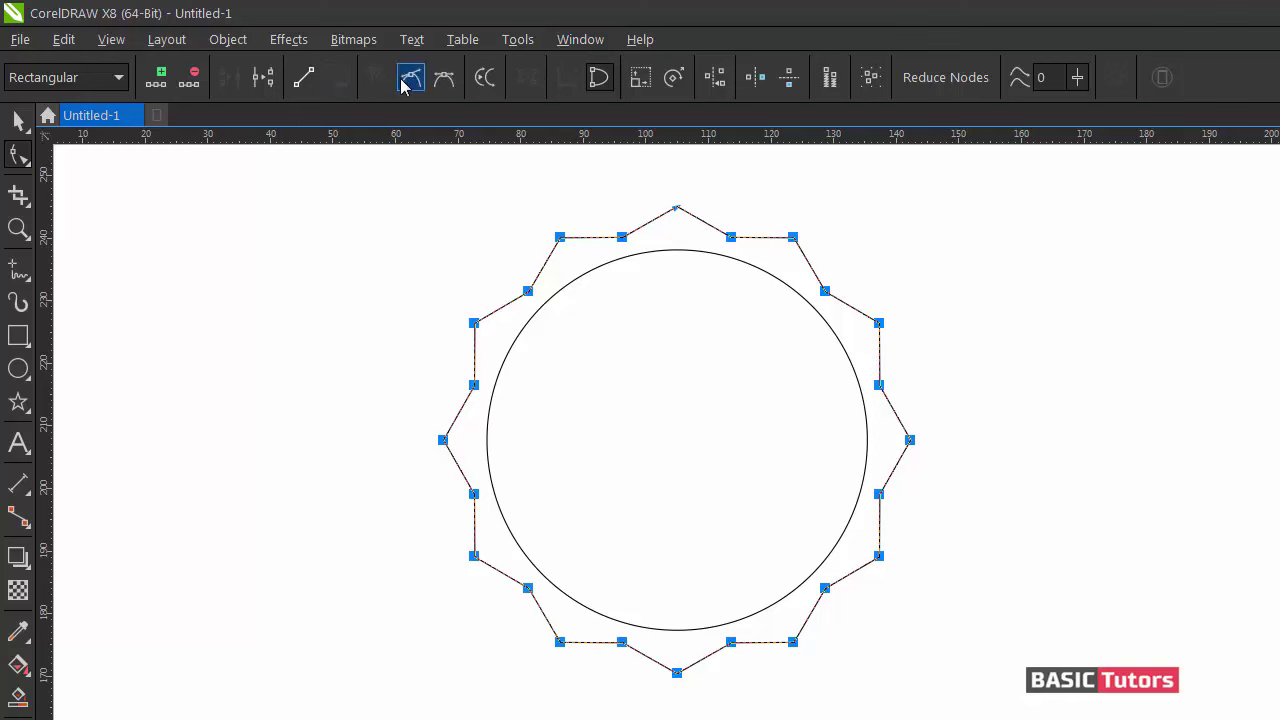
pyautogui.click(402, 80)
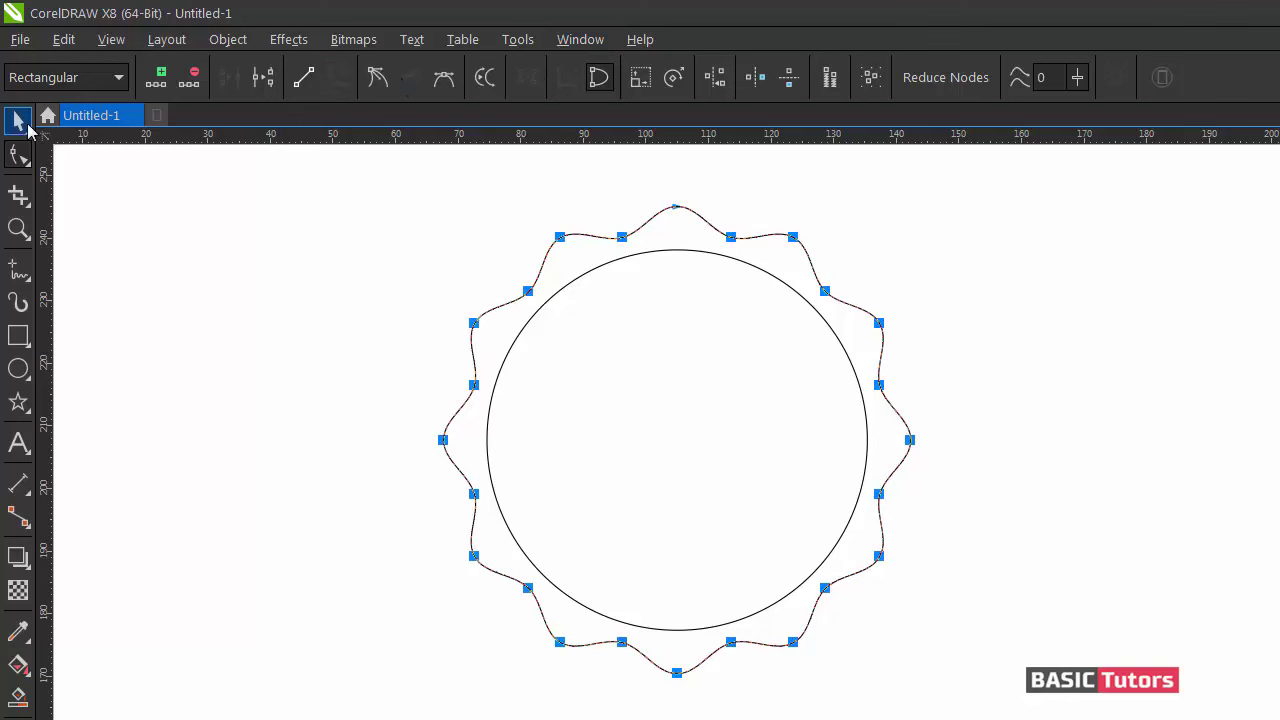
pyautogui.click(20, 120)
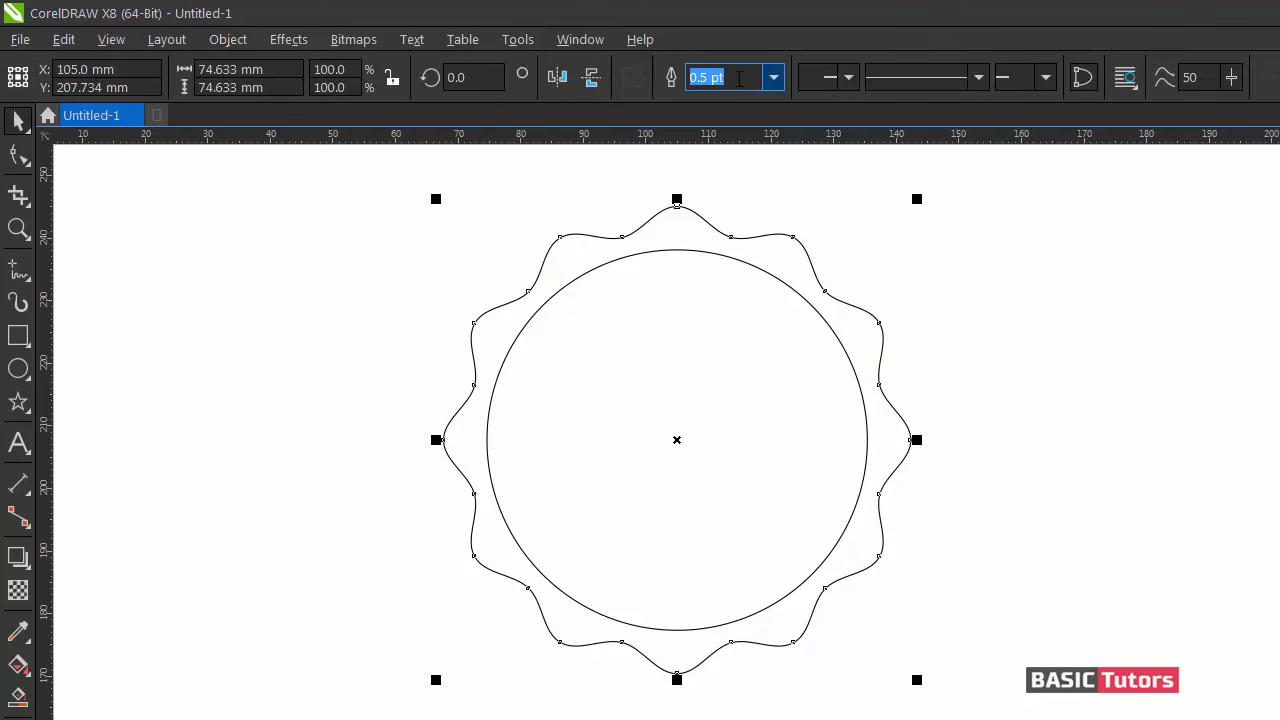
# Try outline widths of 5 pt and 2 pt on the wavy shape.
pyautogui.write('5')
pyautogui.press('Return')
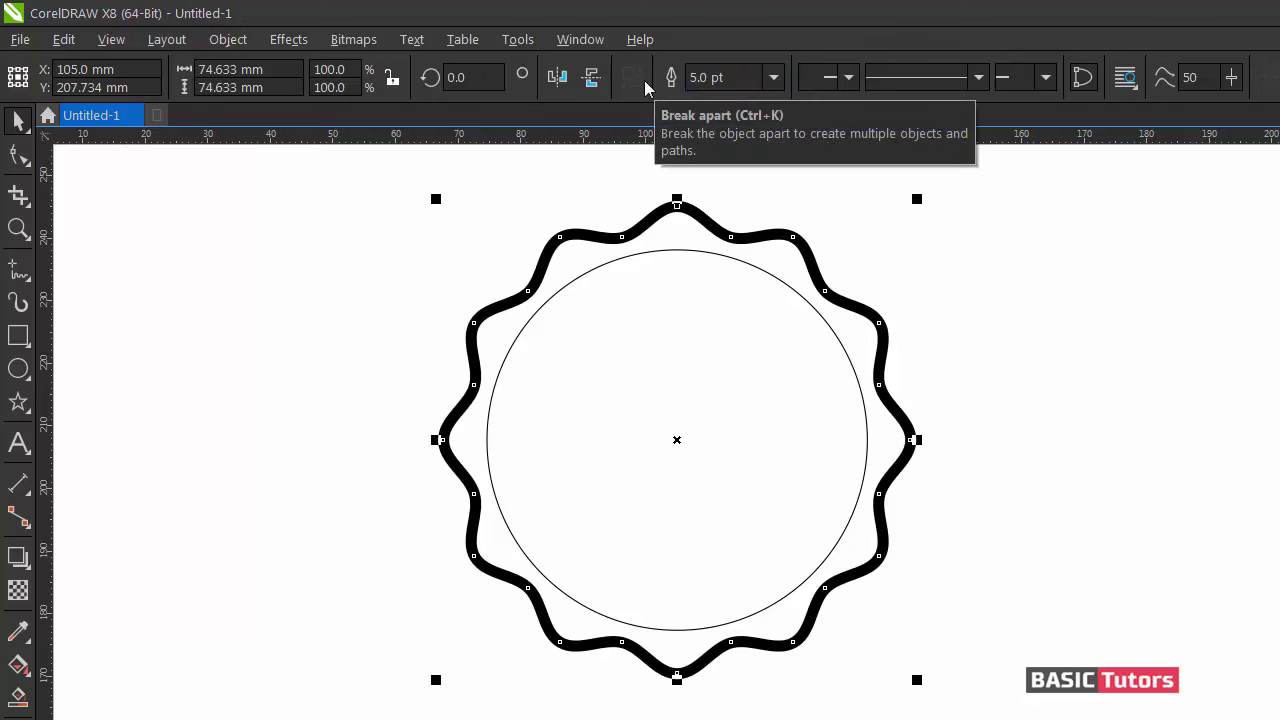
pyautogui.click(707, 77)
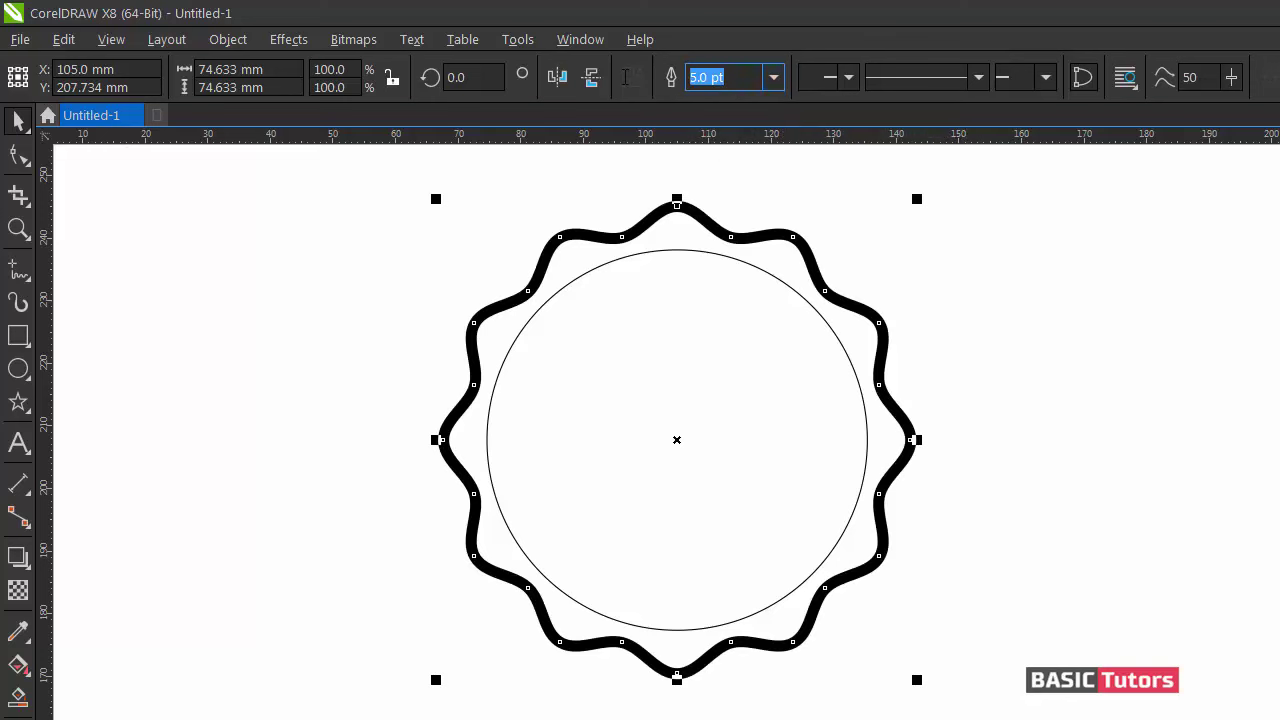
pyautogui.write('2')
pyautogui.press('Return')
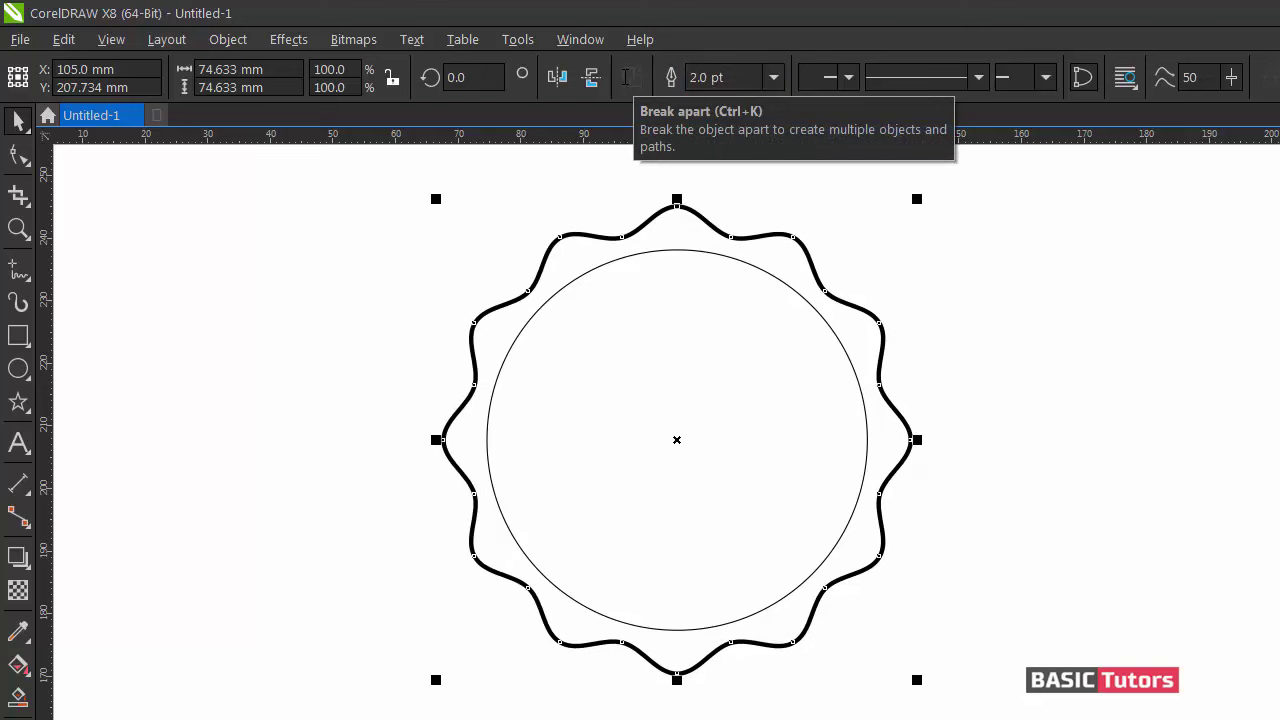
# Set the wavy shape's outline width to 3 pt.
pyautogui.click(707, 77)
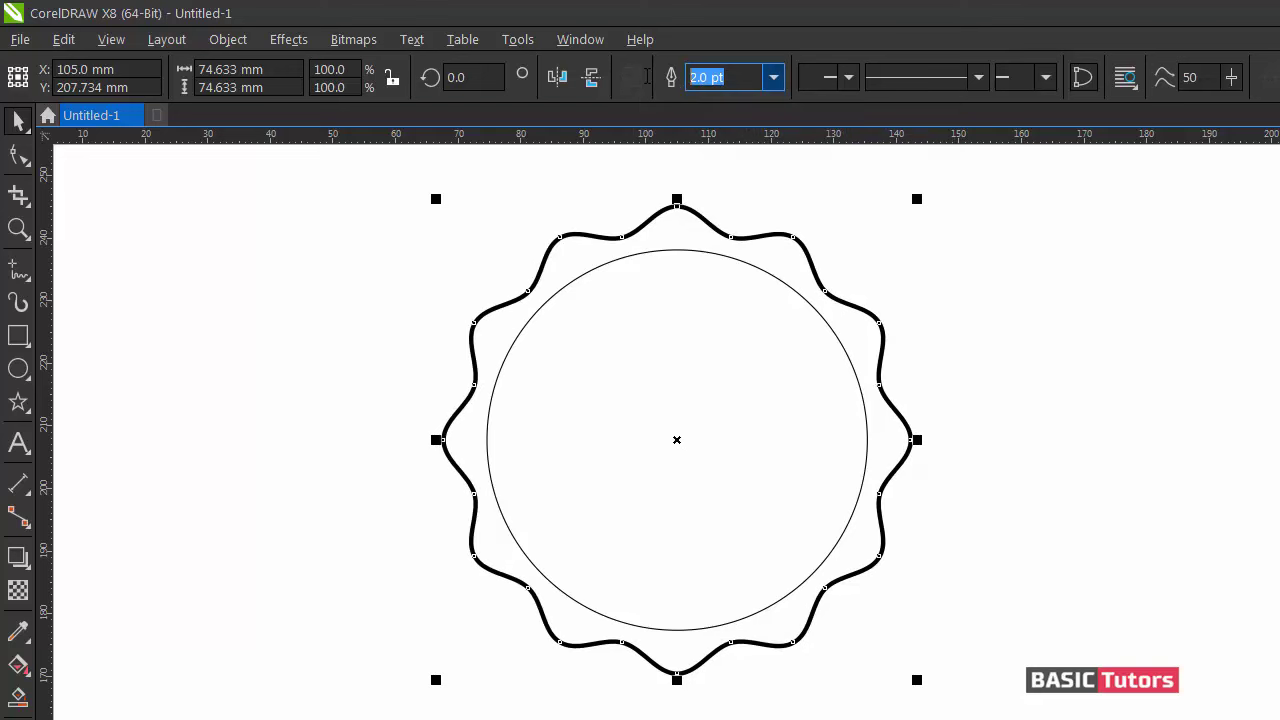
pyautogui.write('3')
pyautogui.press('Return')
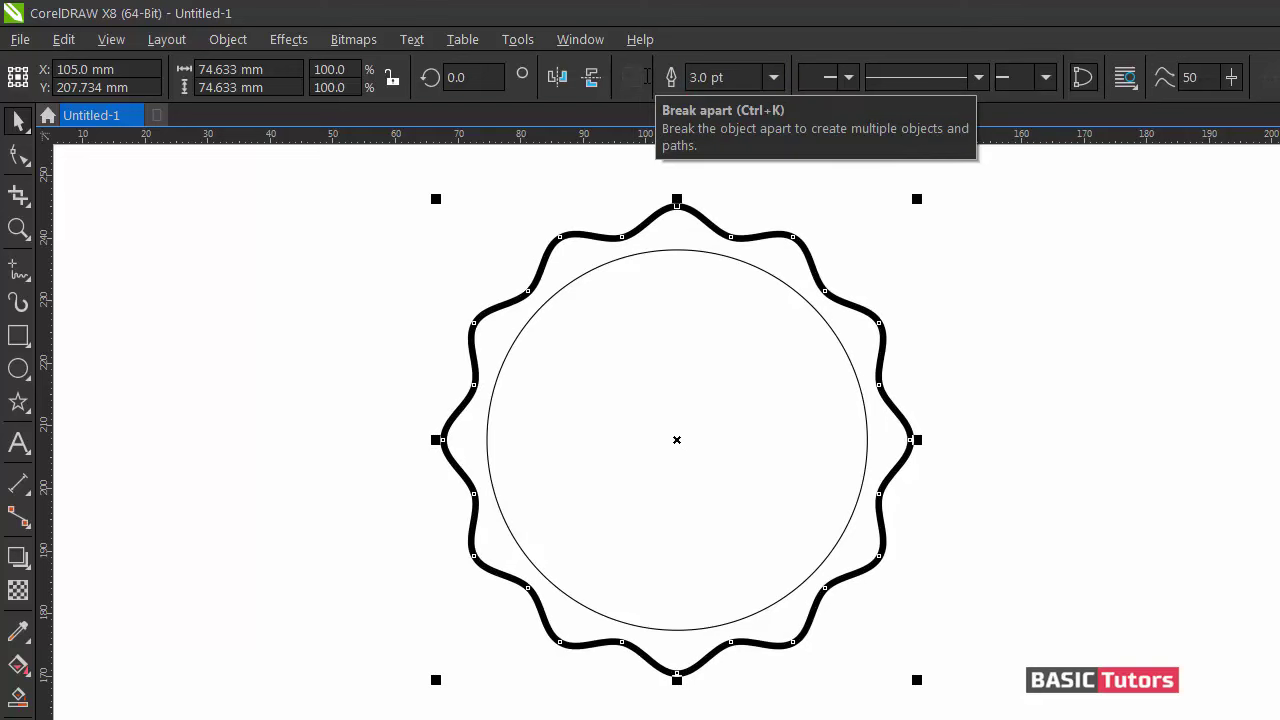
# Set the inner circle's outline width to 3 pt and deselect it.
pyautogui.click(674, 250)
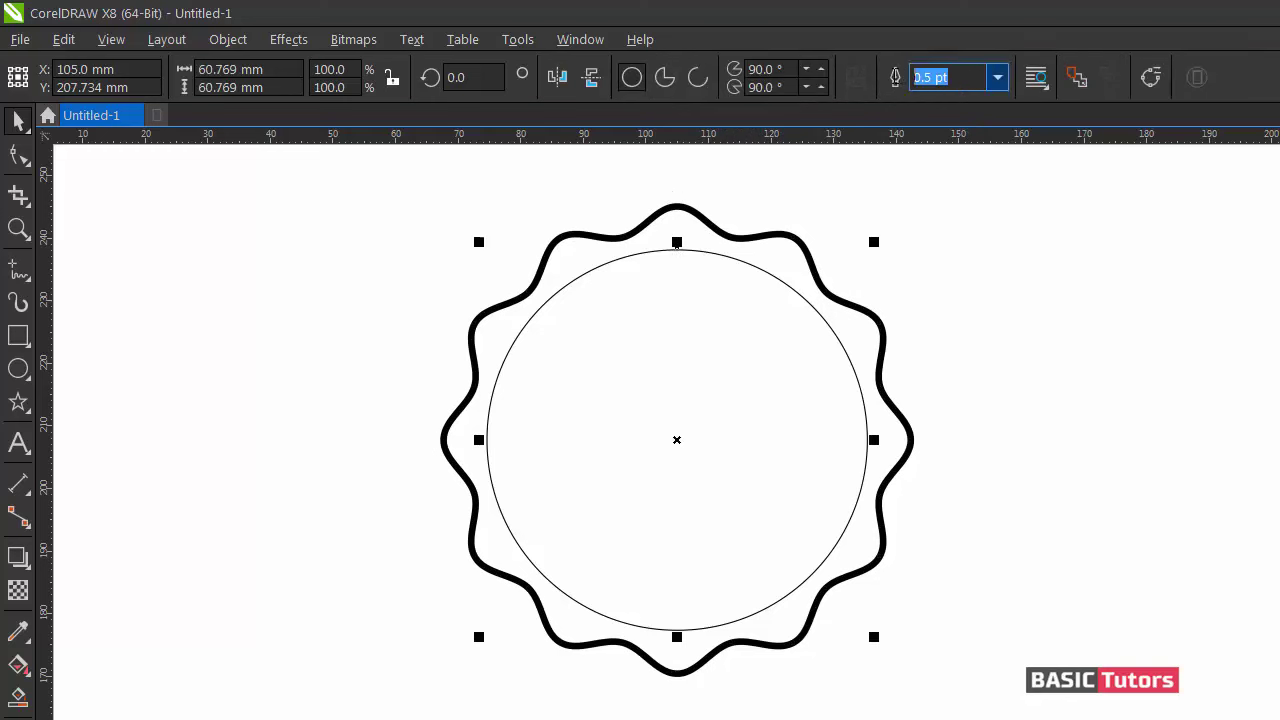
pyautogui.write('3')
pyautogui.press('Return')
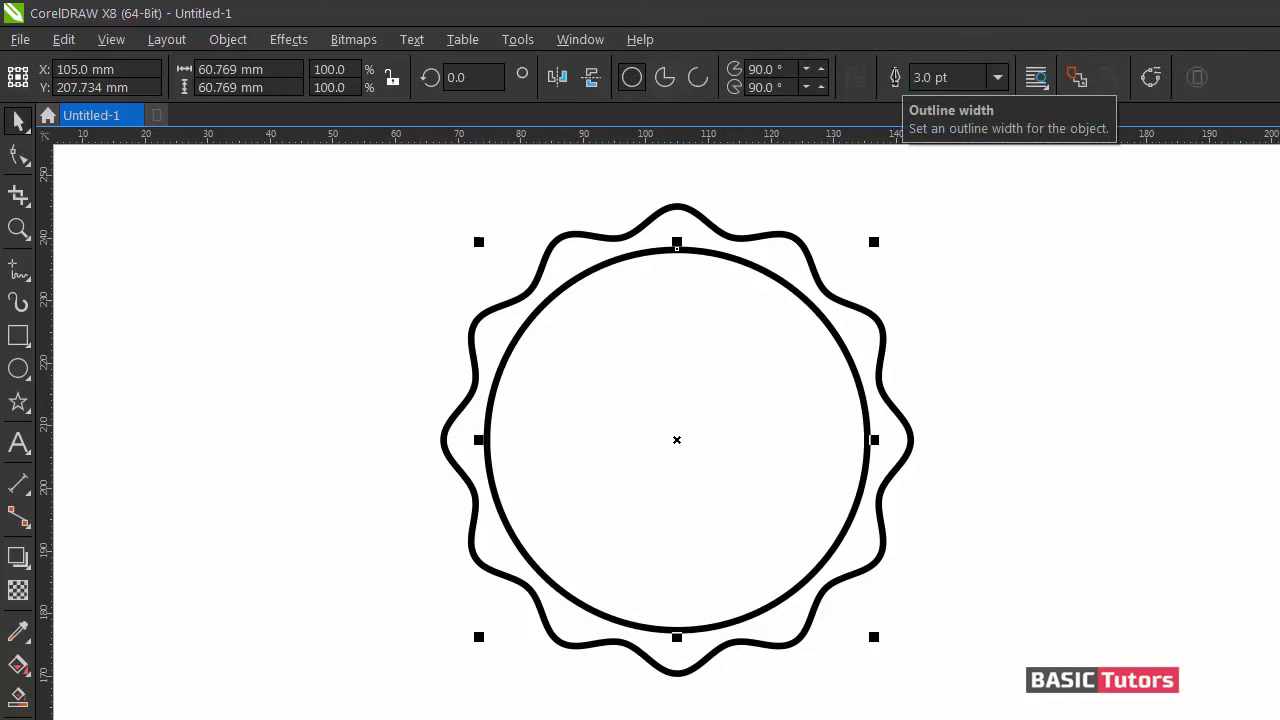
pyautogui.click(1018, 368)
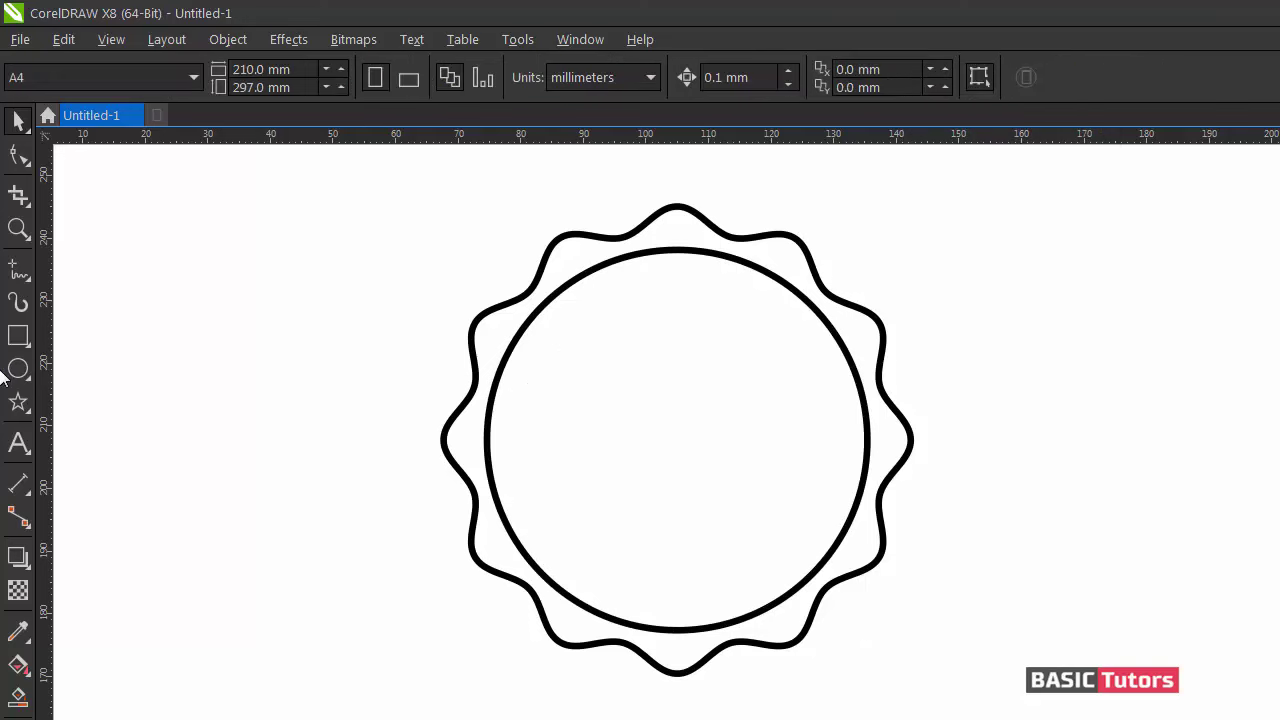
# Add a smaller concentric copy of the circle, about 39 mm in diameter, inside the original circle.
pyautogui.click(18, 443)
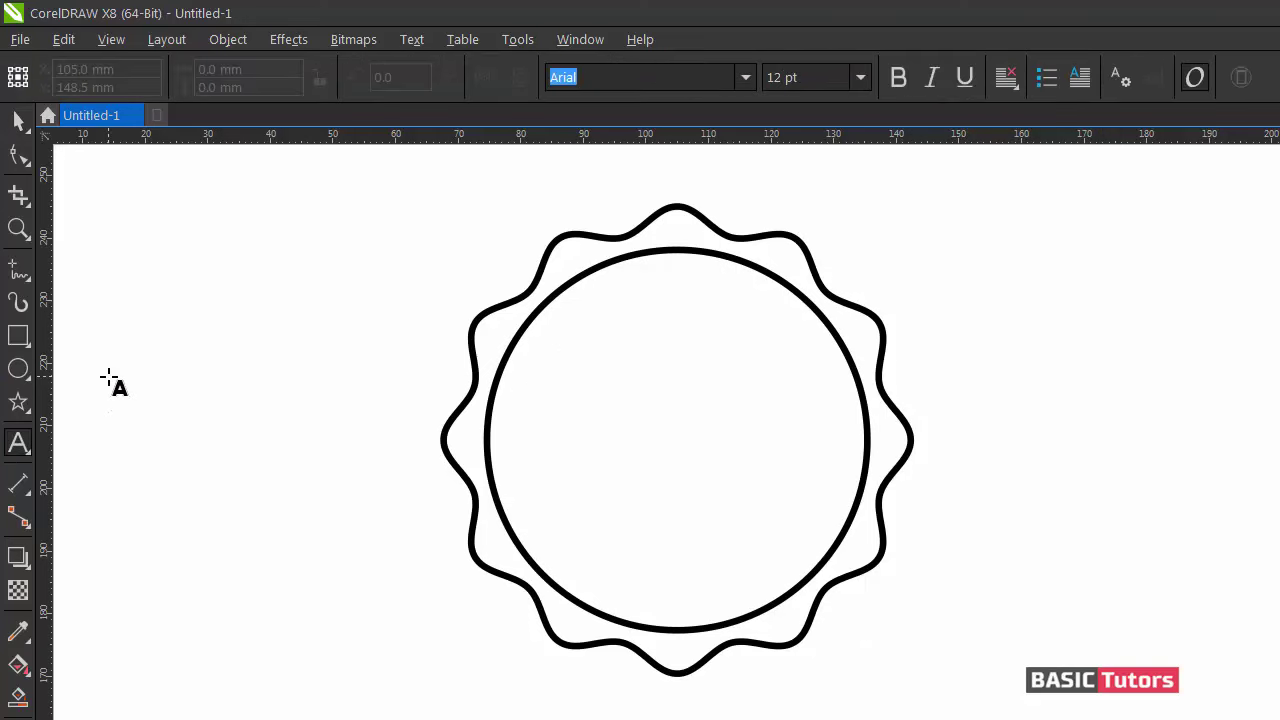
pyautogui.click(18, 121)
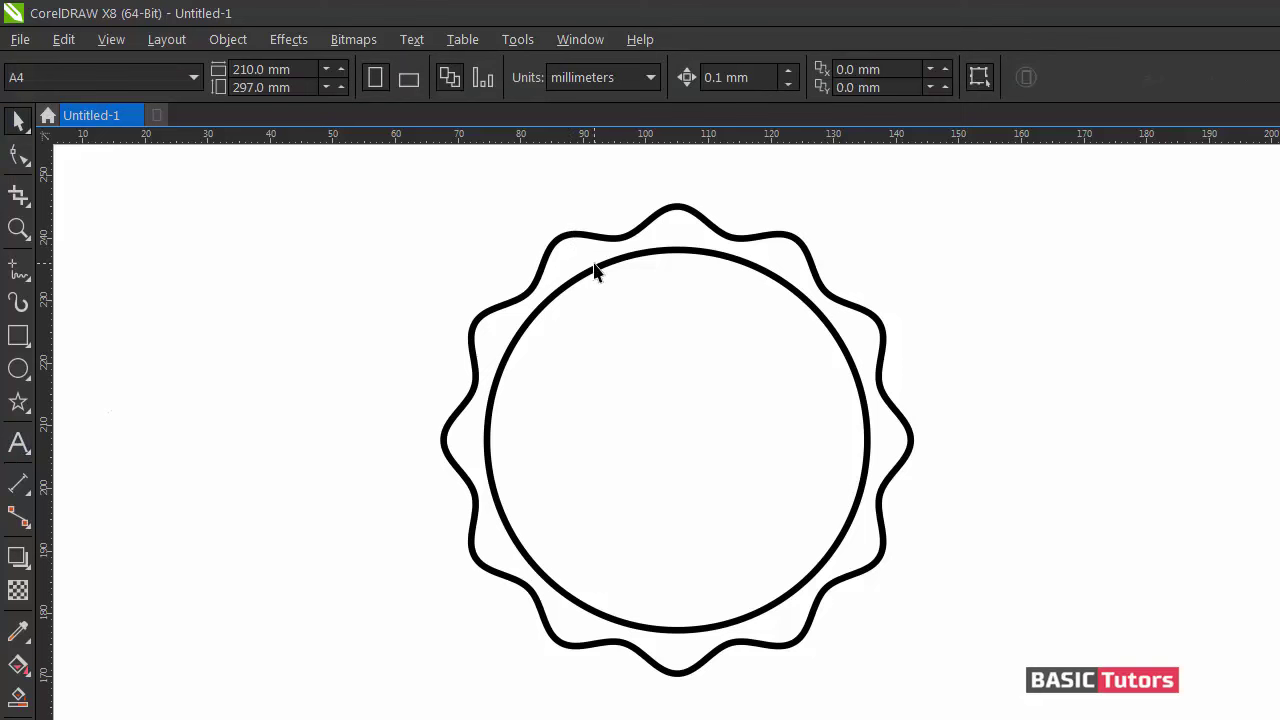
pyautogui.click(597, 278)
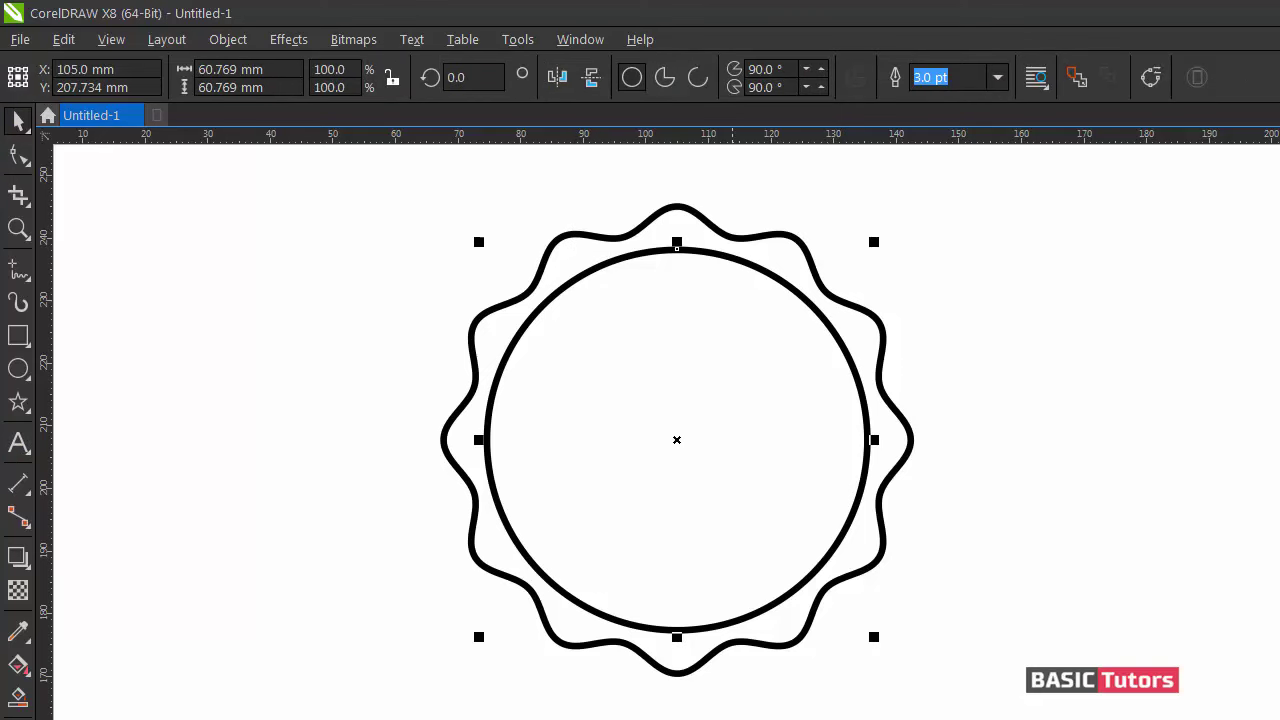
pyautogui.hscroll(1, 677, 440)
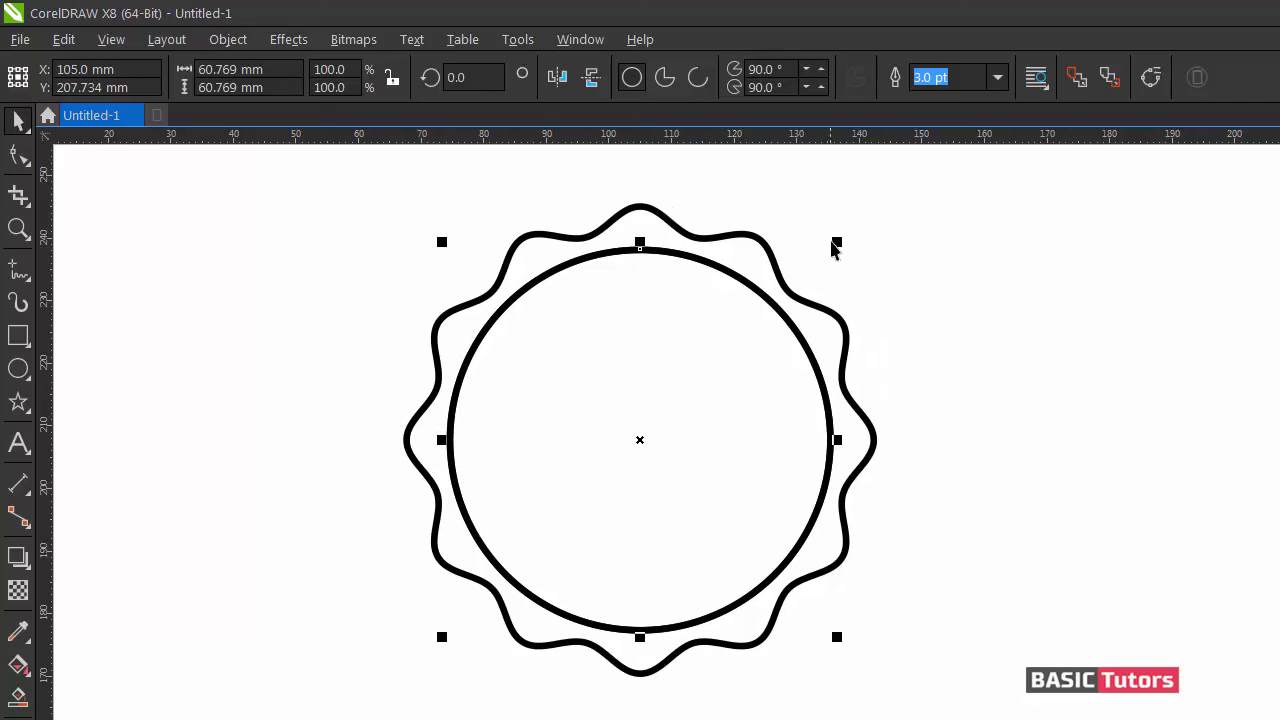
pyautogui.moveTo(837, 242); pyautogui.dragTo(809, 302)
pyautogui.click(930, 247)
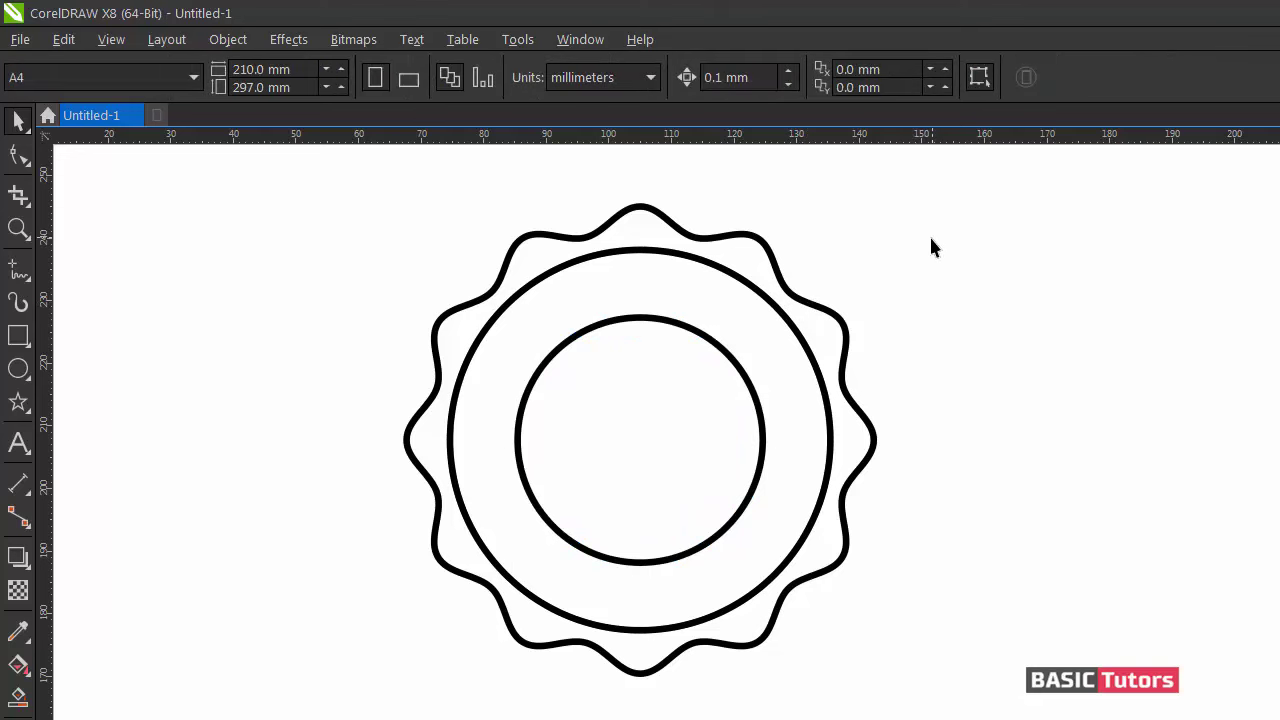
# Add the artistic text "SOUTH WEST" in capitals beside the badge.
pyautogui.click(18, 443)
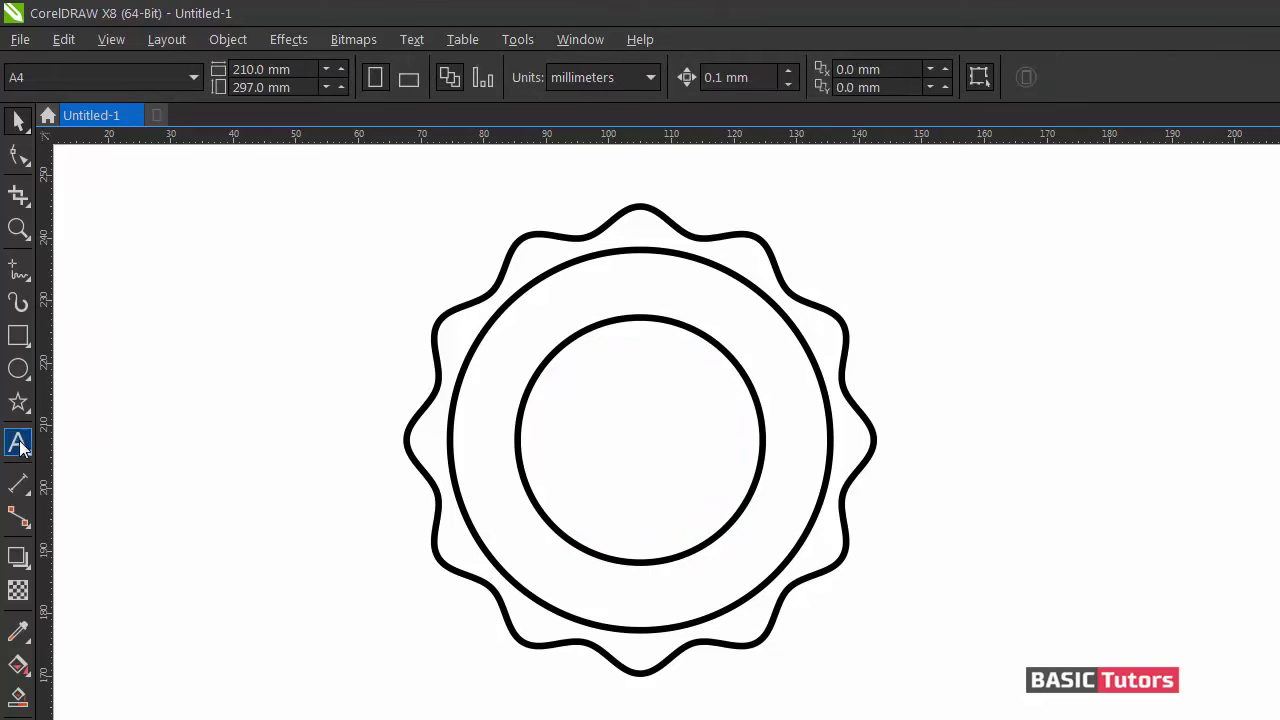
pyautogui.click(131, 348)
pyautogui.write('Sp')
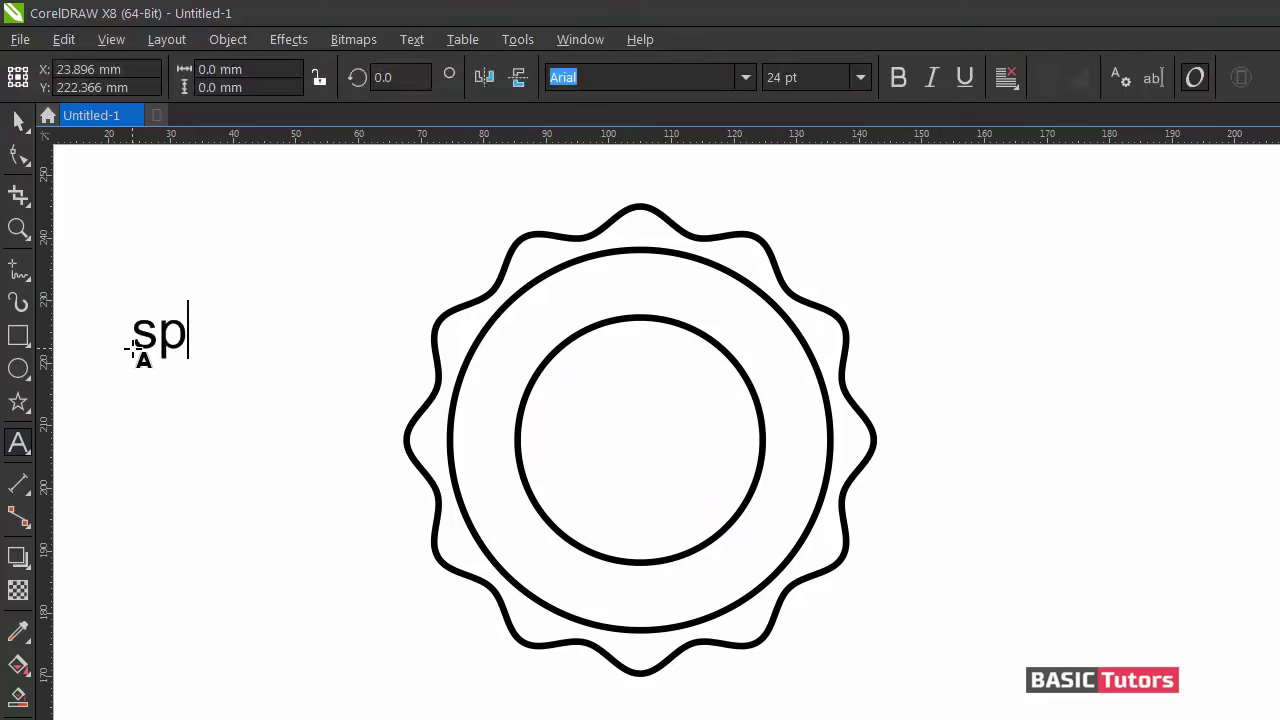
pyautogui.press('BackSpace')
pyautogui.press('BackSpace')
pyautogui.write('SOUTH')
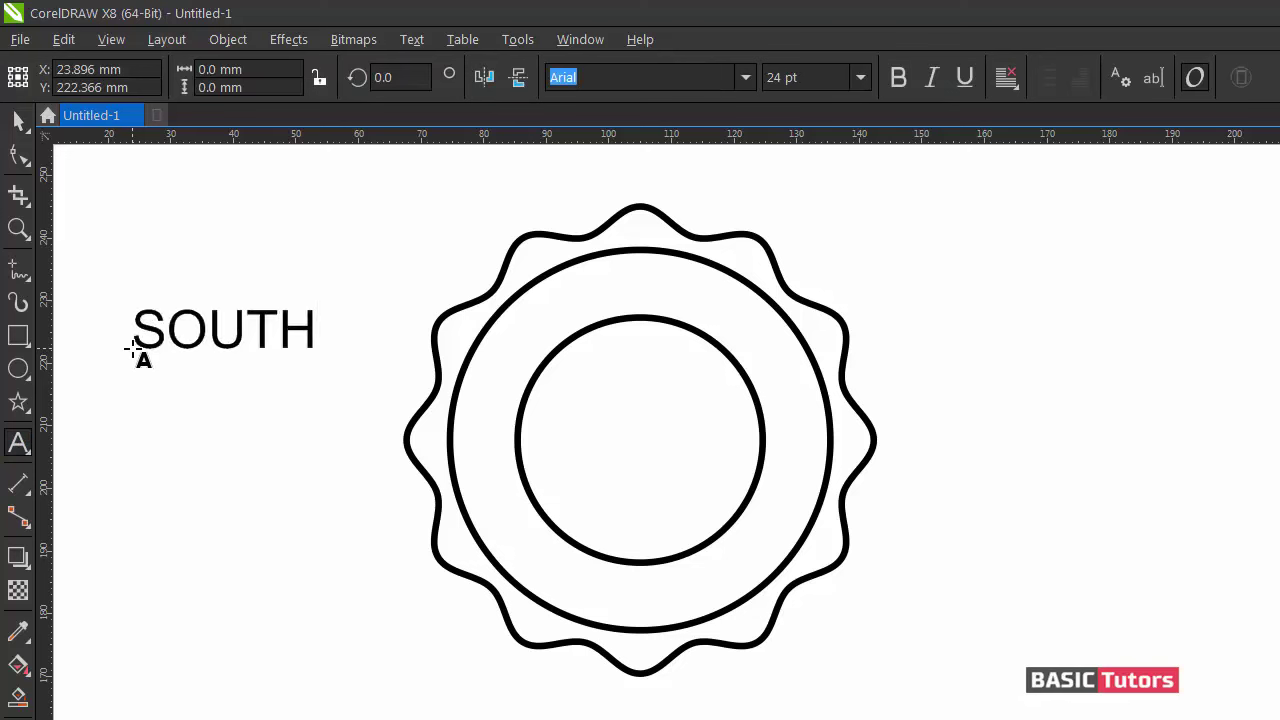
pyautogui.write(' WEST')
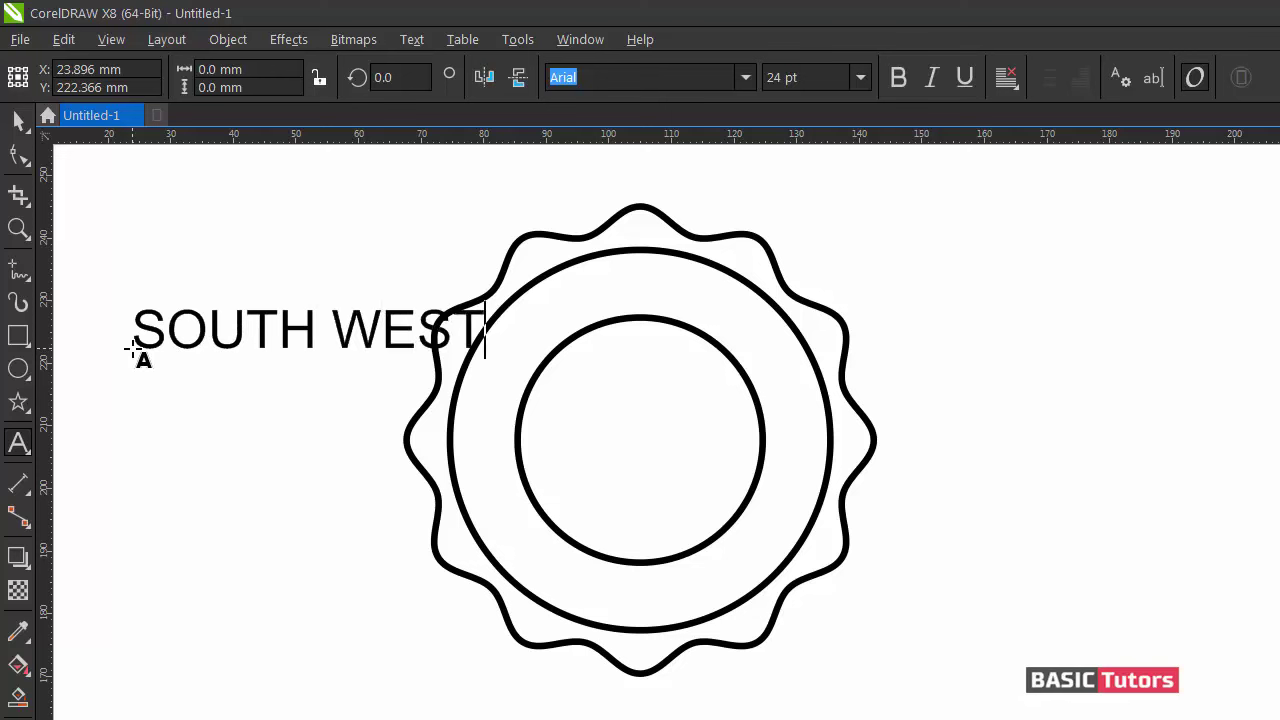
# Set the font of the whole "SOUTH WEST" text to ChunkFive Ex.
pyautogui.hotkey('ctrl', 'a')
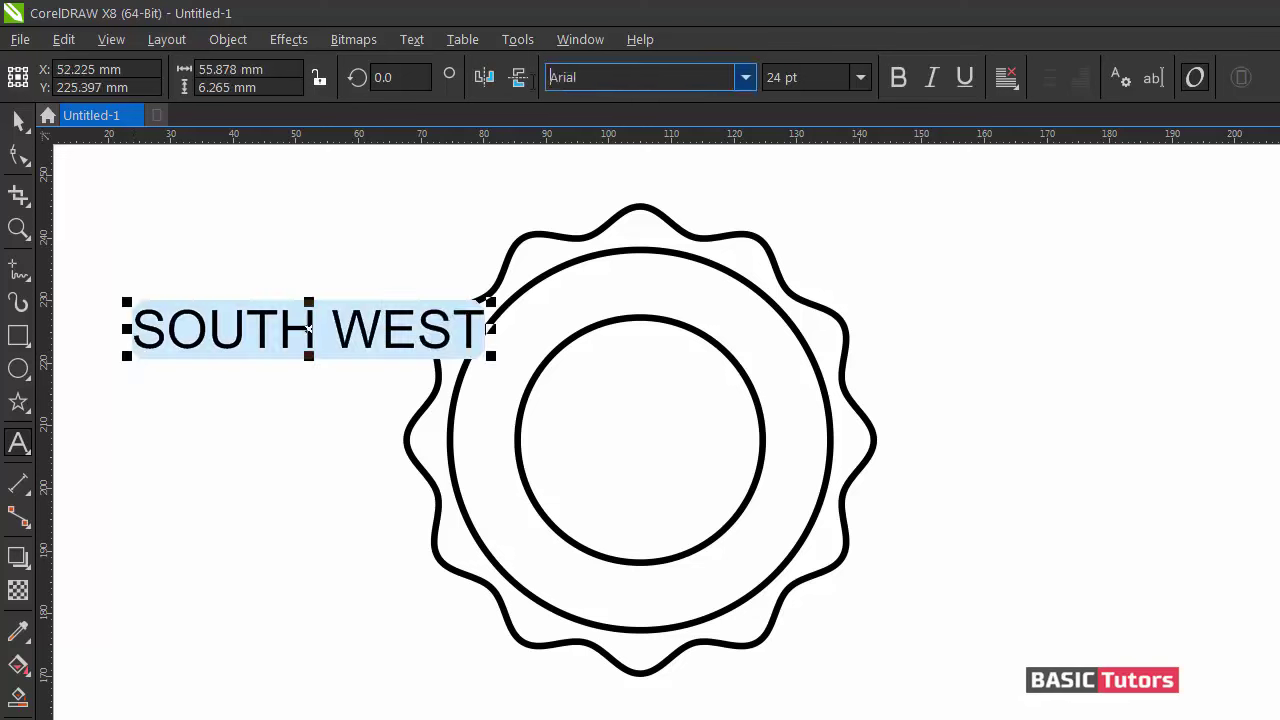
pyautogui.click(556, 77)
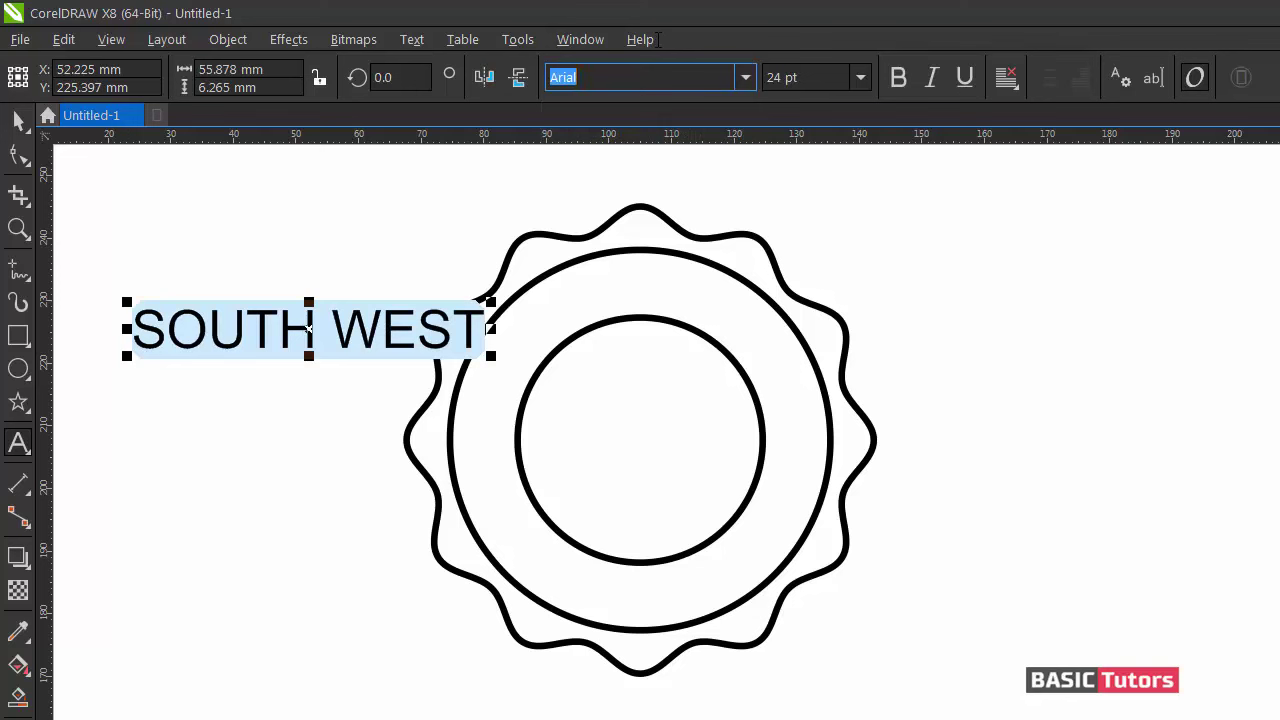
pyautogui.write('ChunkFive Ex')
pyautogui.press('Return')
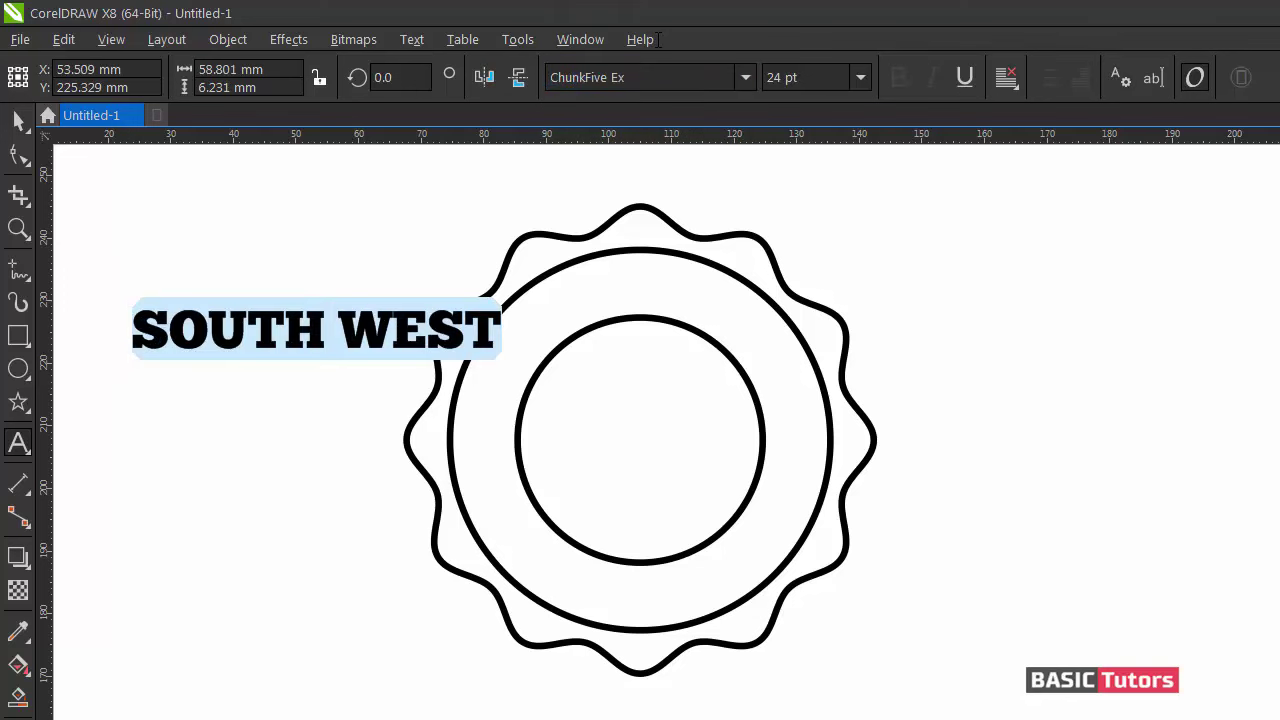
# Fit the "SOUTH WEST" text to the smallest circle's path and set its distance from the path to 1.5 mm.
pyautogui.click(17, 119)
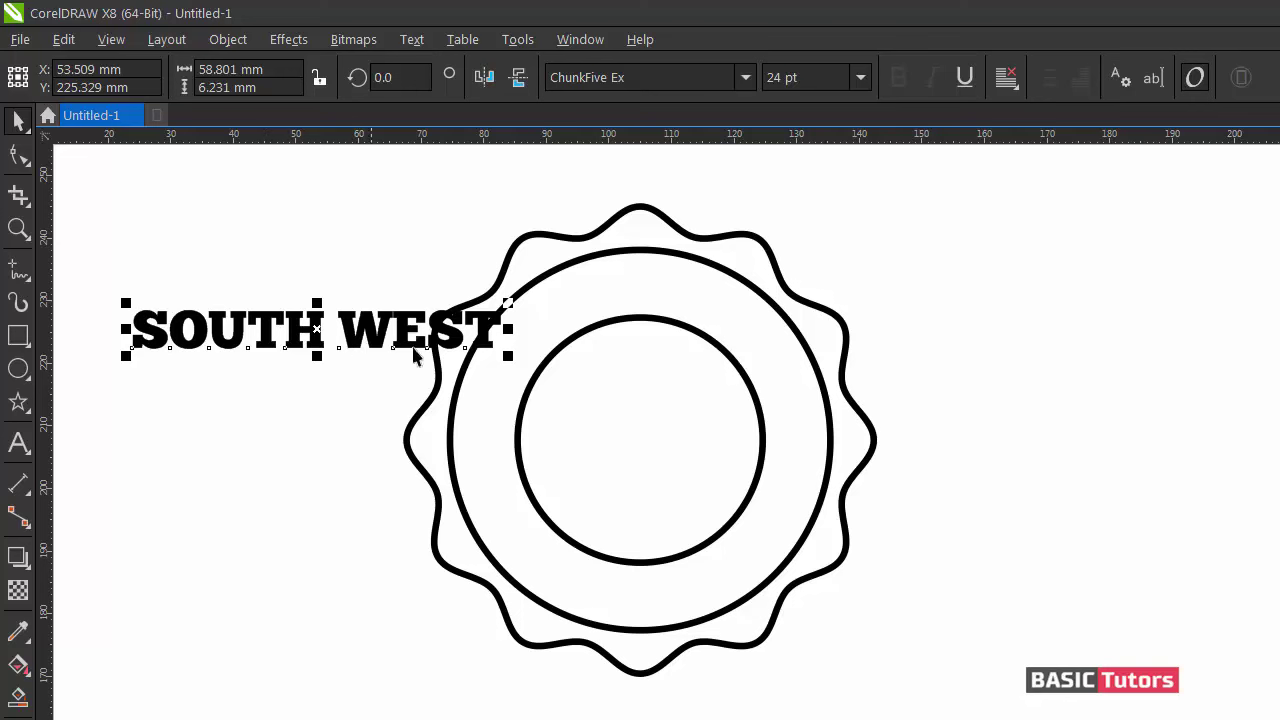
pyautogui.keyDown('shift'); pyautogui.click(630, 320); pyautogui.keyUp('shift')
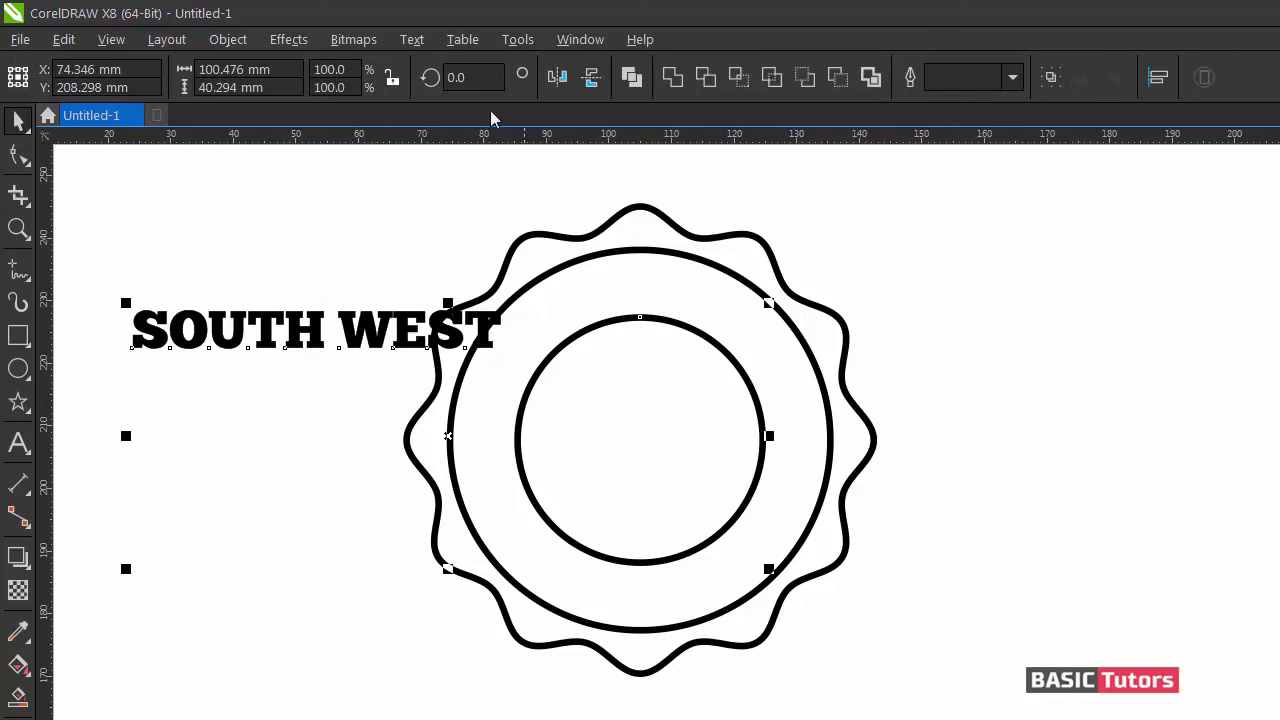
pyautogui.click(412, 39)
pyautogui.click(460, 407)
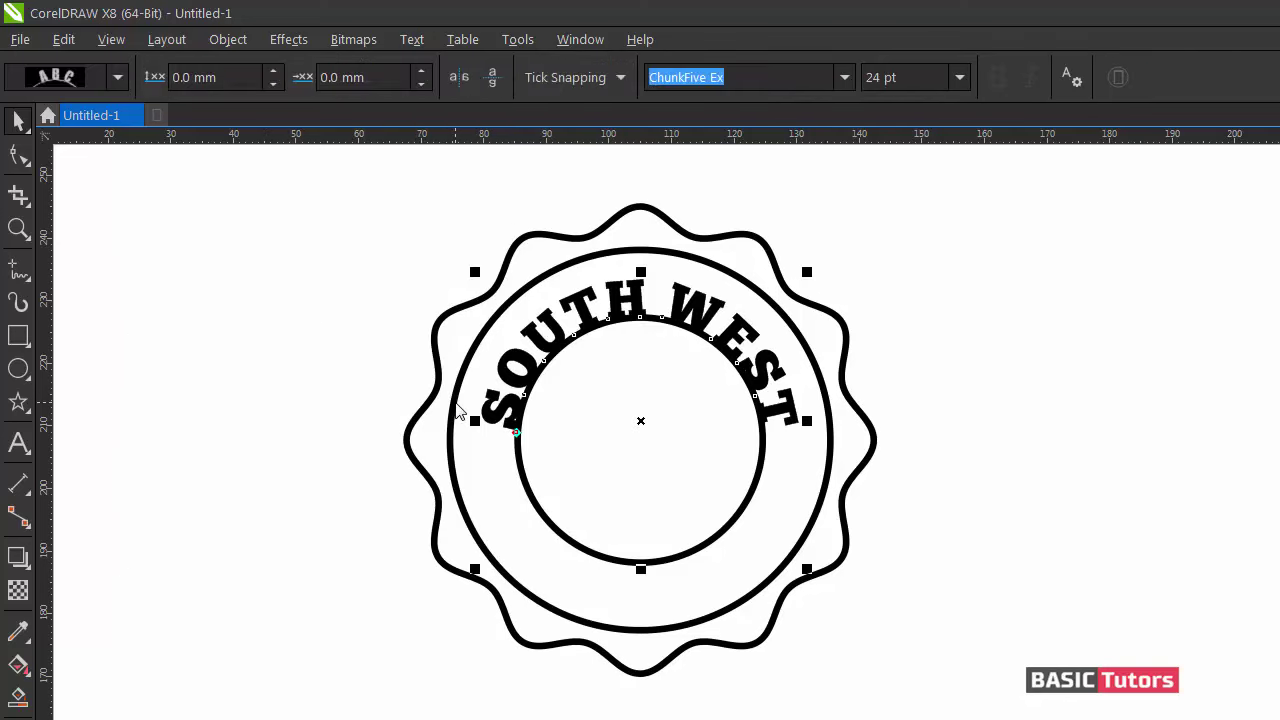
pyautogui.click(273, 72)
pyautogui.click(273, 72)
pyautogui.click(273, 72)
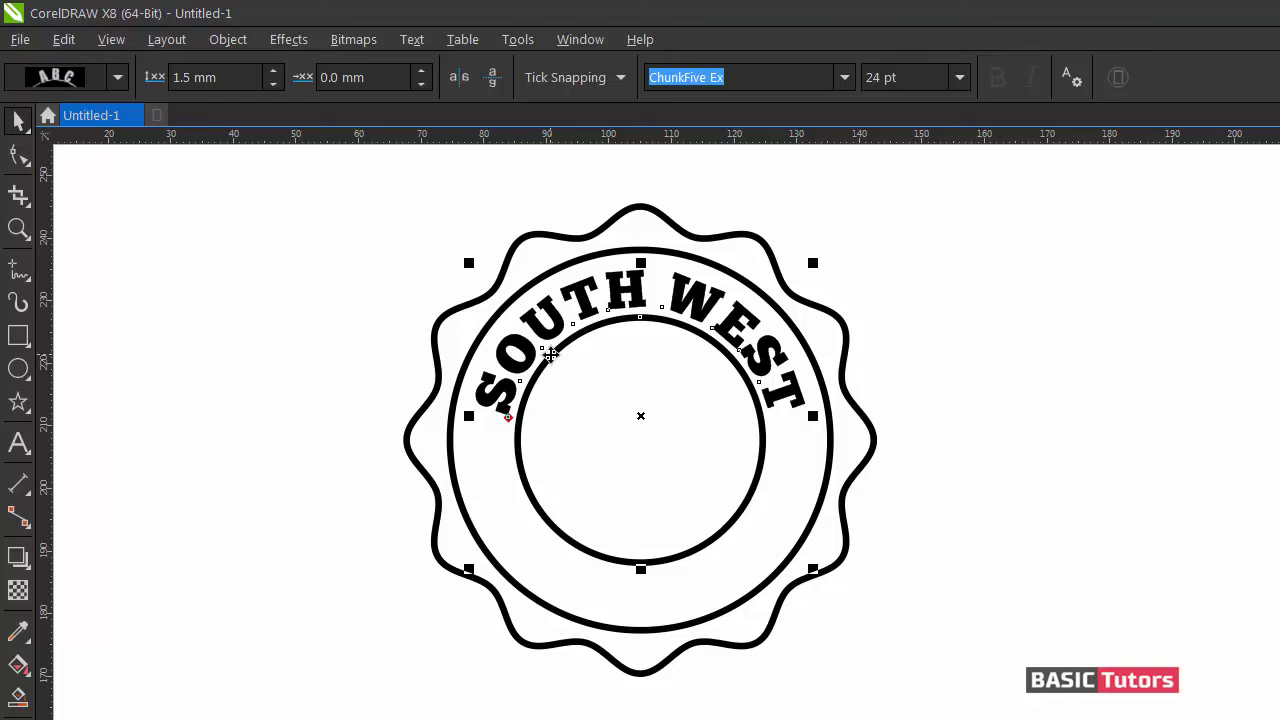
# Place a copy of the curved text, mirrored vertically and horizontally, along the ring's lower half, about 9.5 mm from the path with about 87.6 mm offset.
pyautogui.click(63, 39)
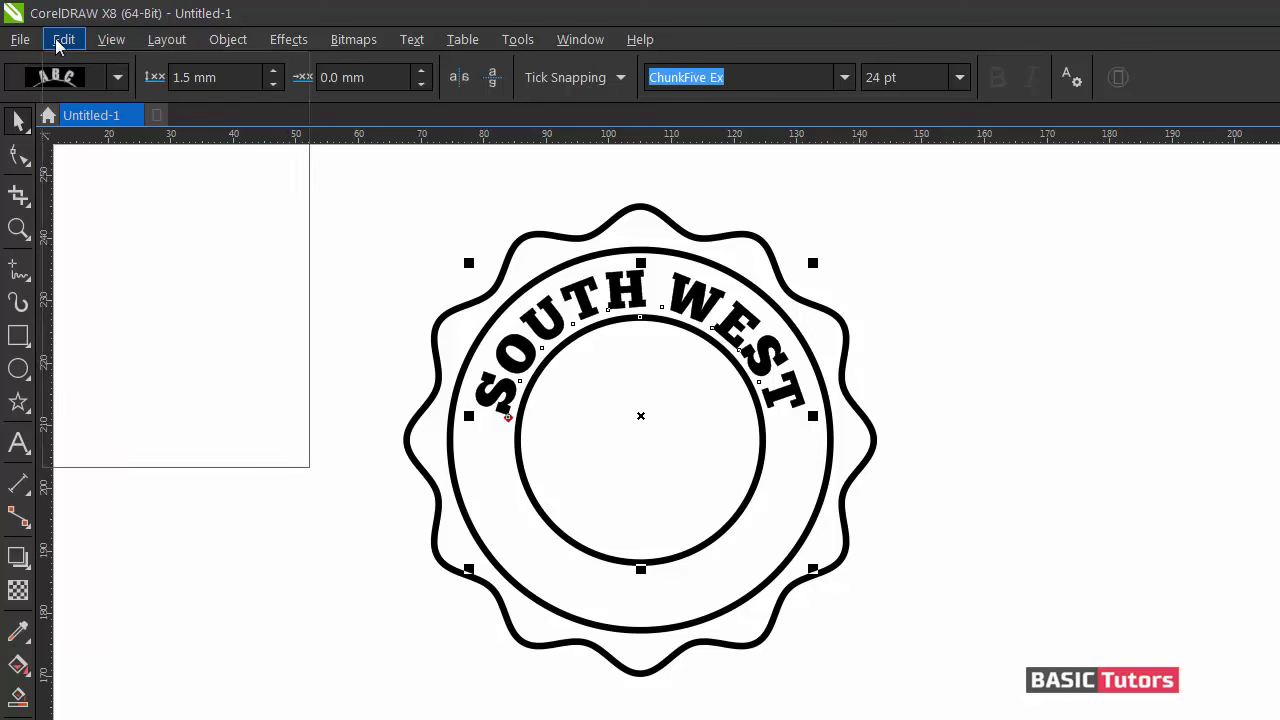
pyautogui.click(136, 315)
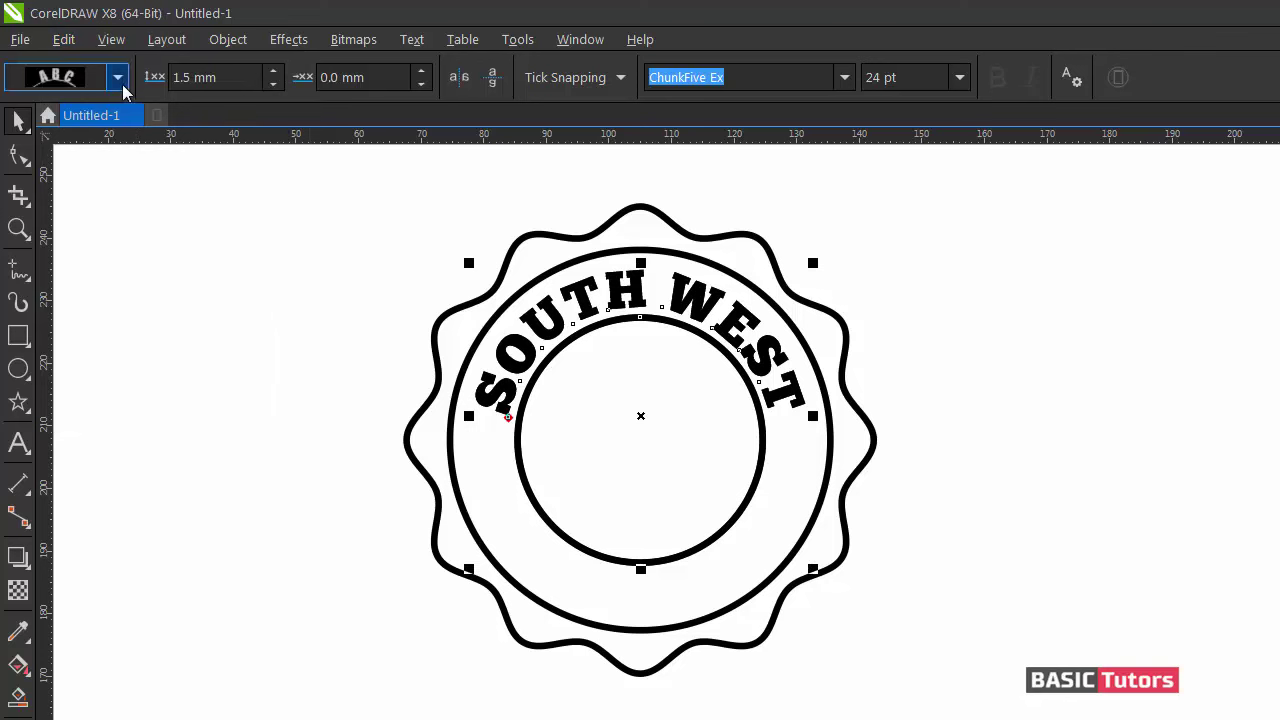
pyautogui.click(494, 78)
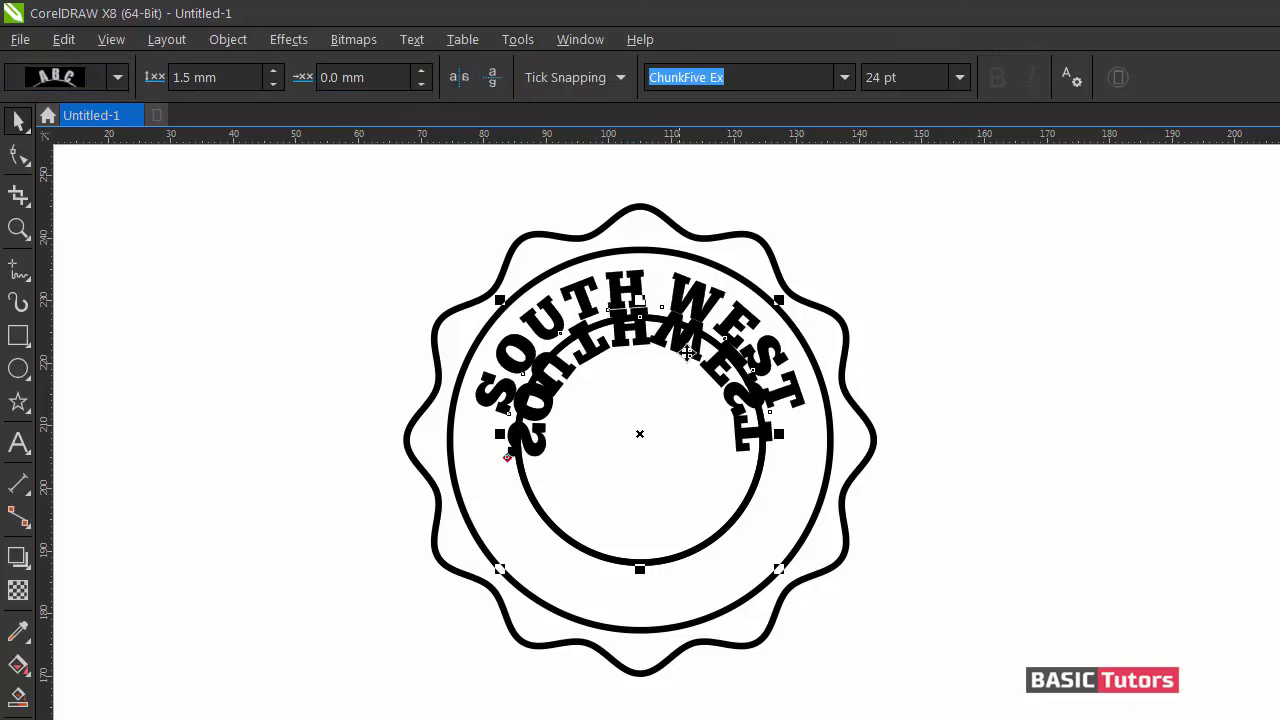
pyautogui.click(458, 85)
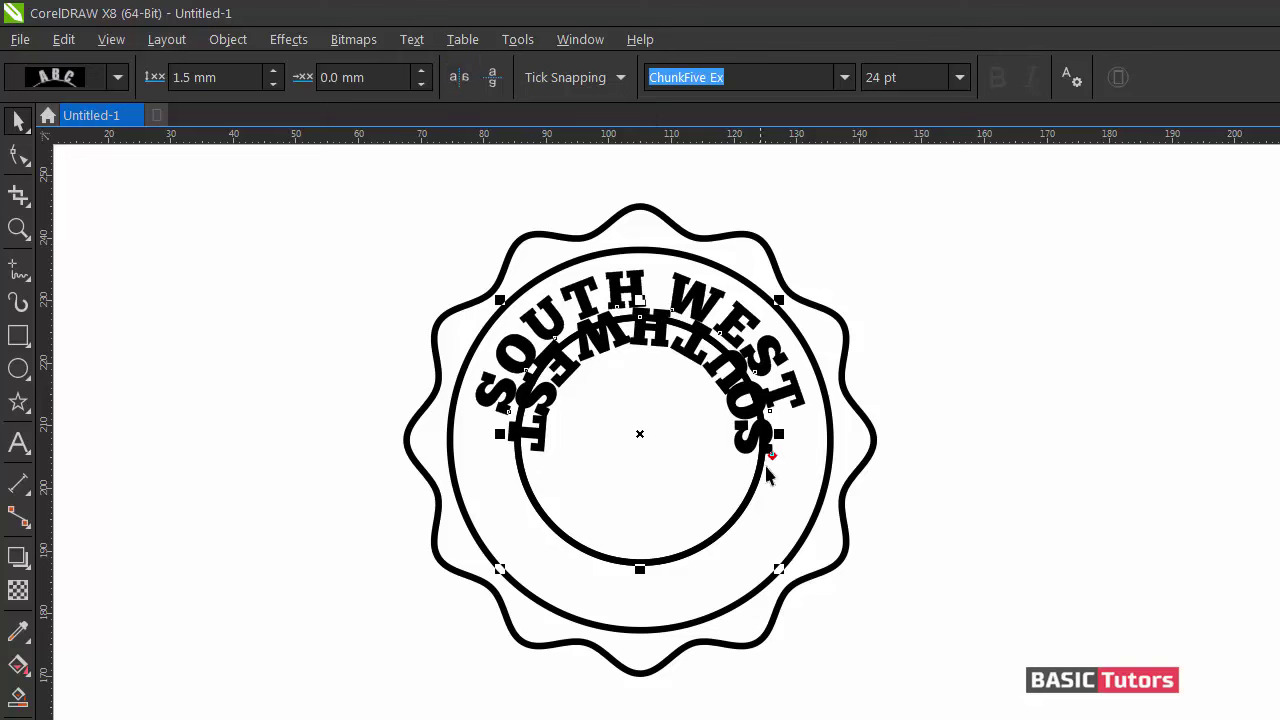
pyautogui.moveTo(775, 455); pyautogui.dragTo(490, 530)
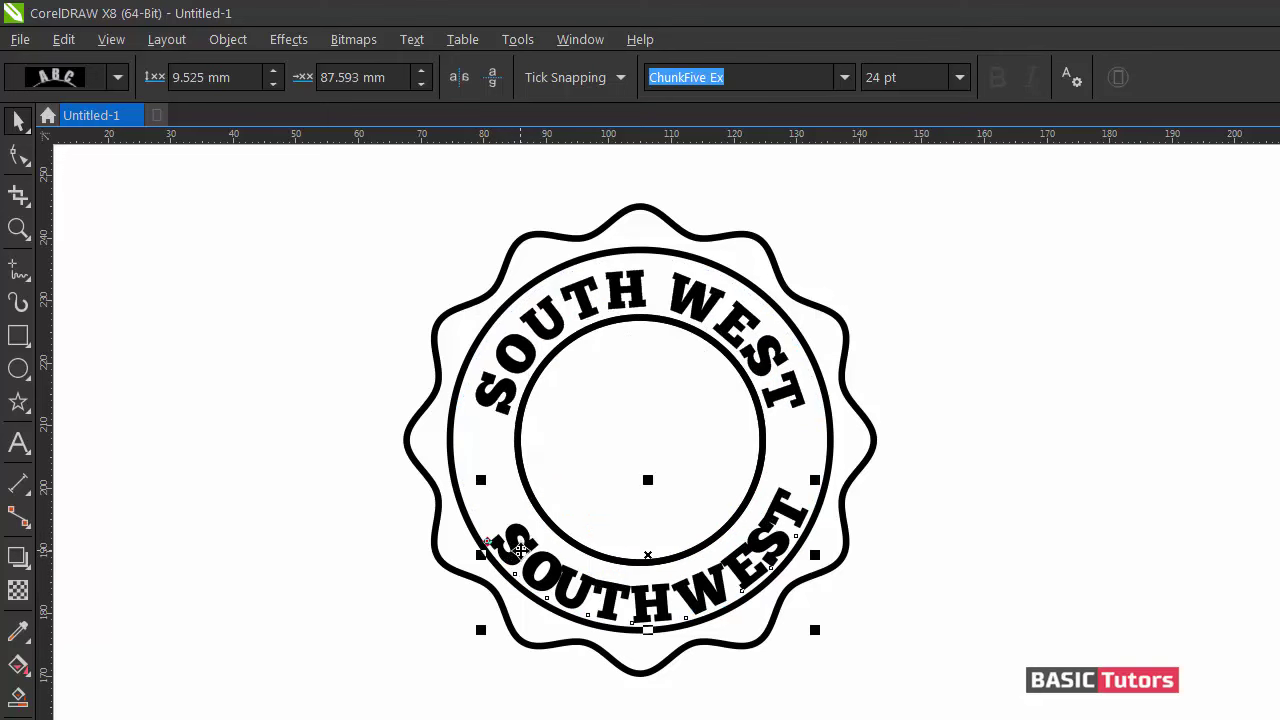
# Replace the wording of the lower curved text with "FRESH & DELICIOUS".
pyautogui.doubleClick(519, 549)
pyautogui.click(519, 549)
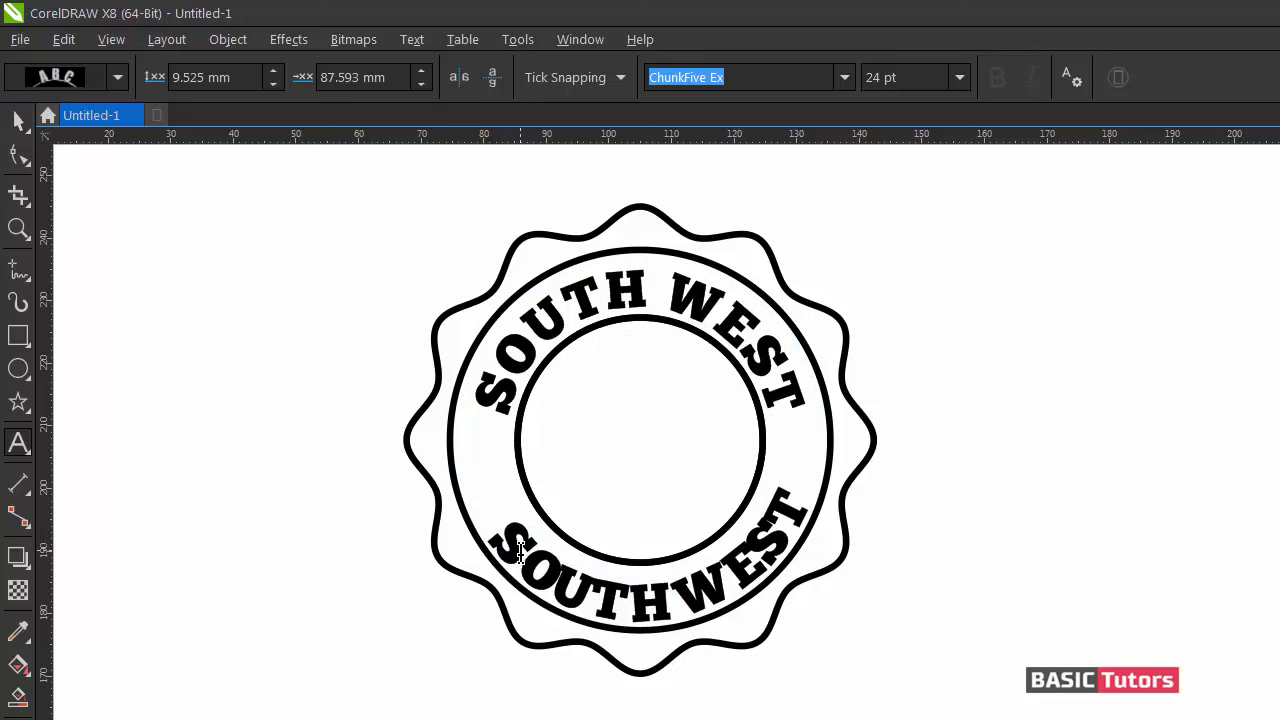
pyautogui.hotkey('ctrl', 'a')
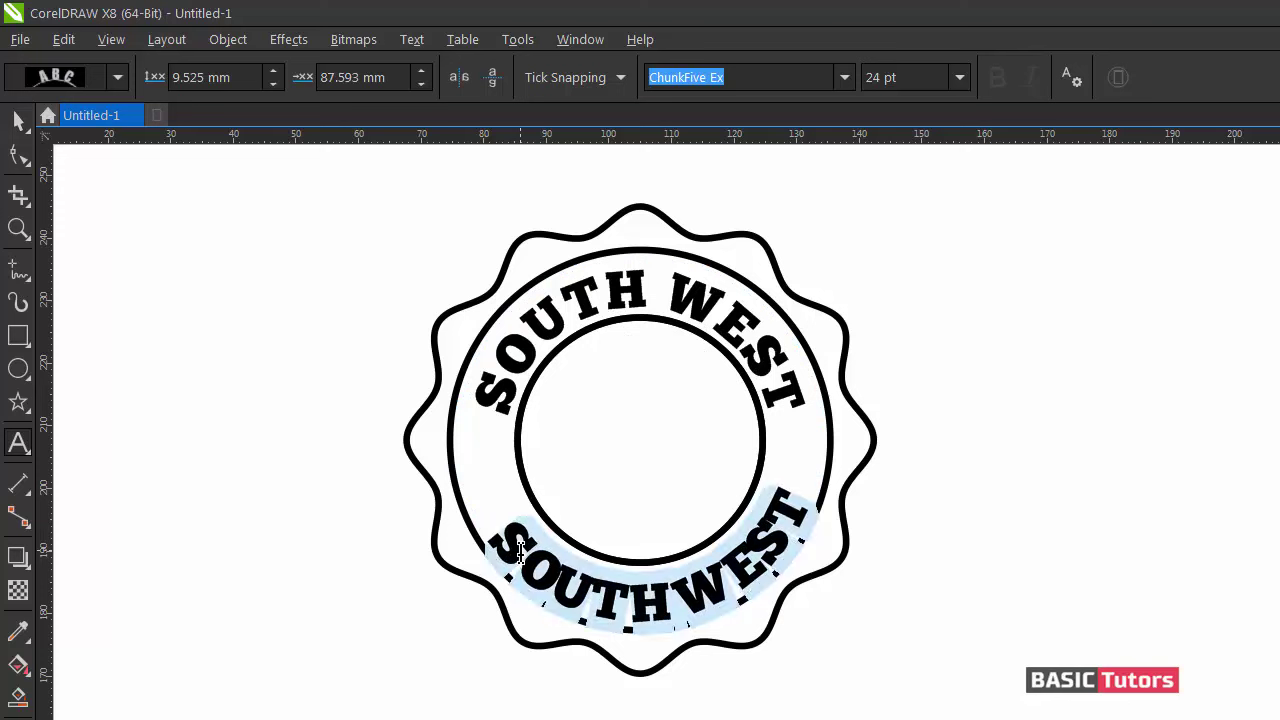
pyautogui.write('F')
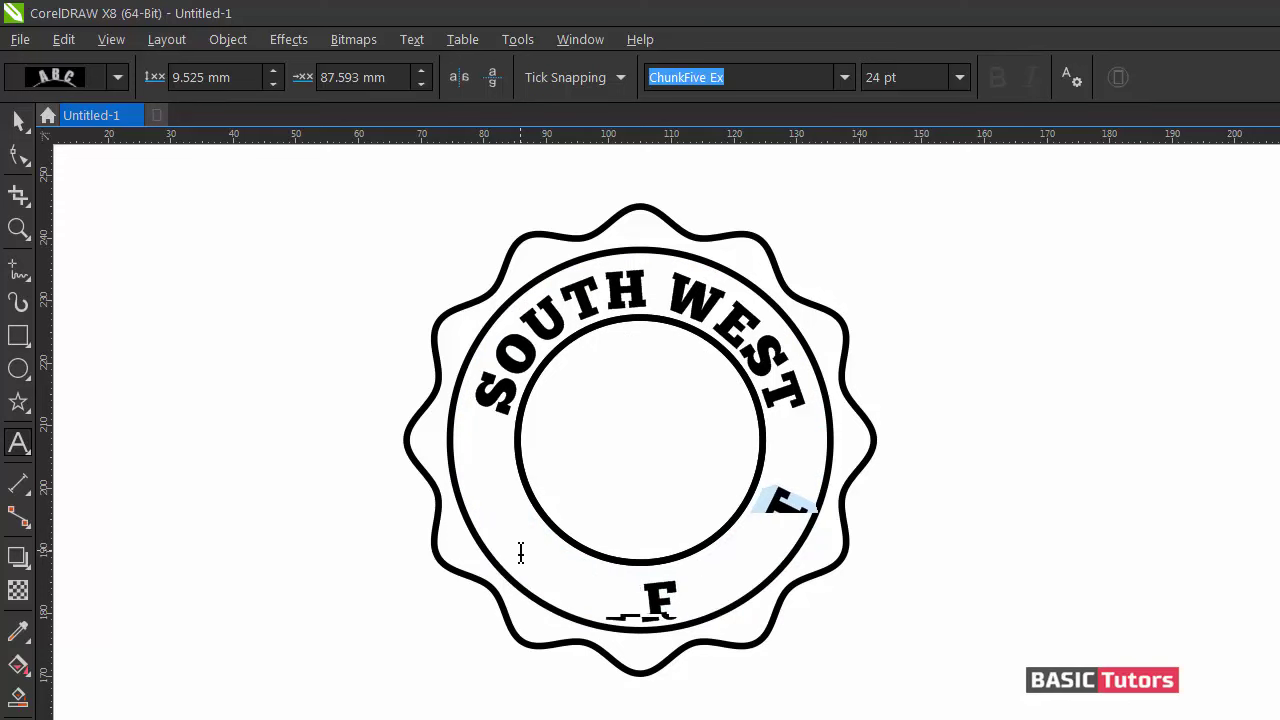
pyautogui.write('RESH ')
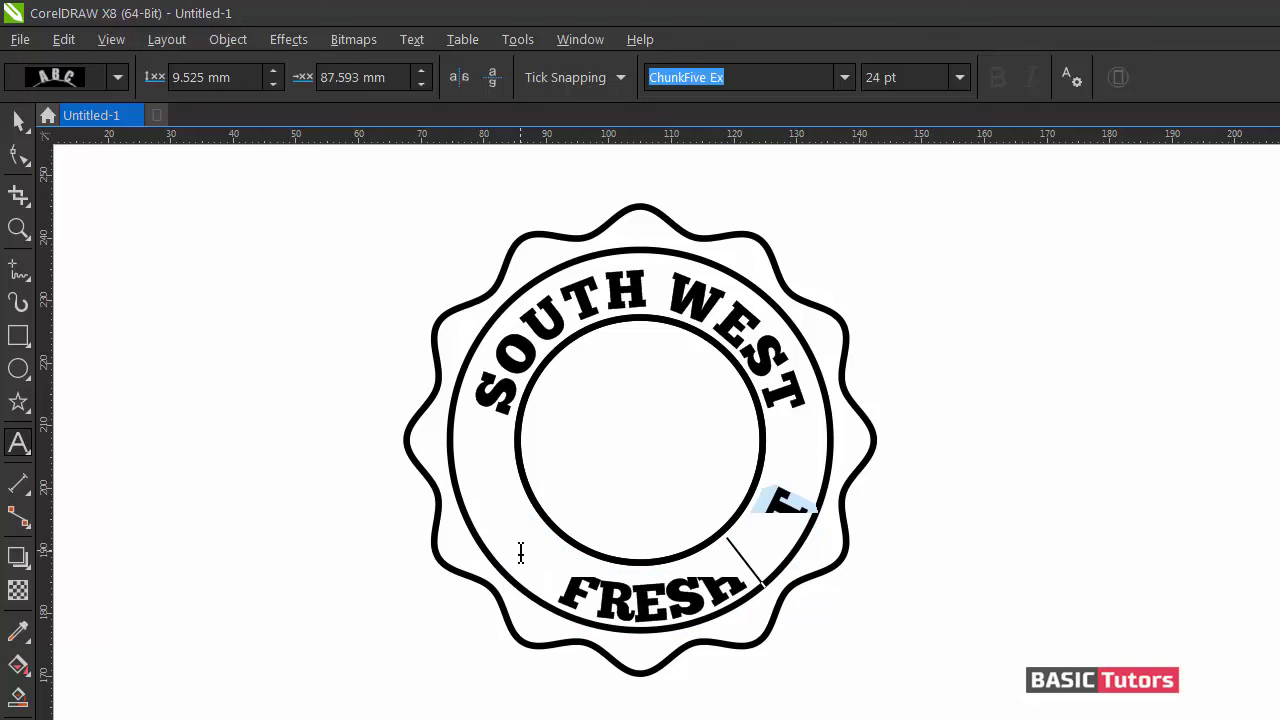
pyautogui.write('& DELI')
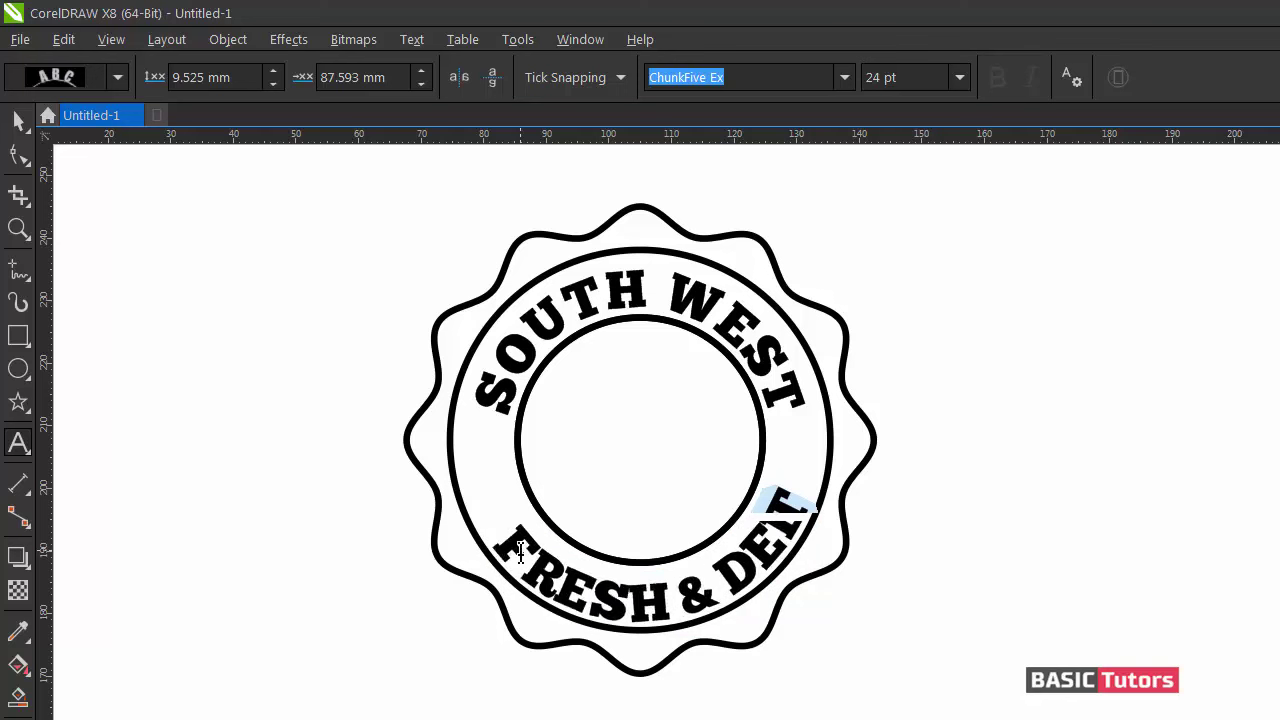
pyautogui.write('CIOUS')
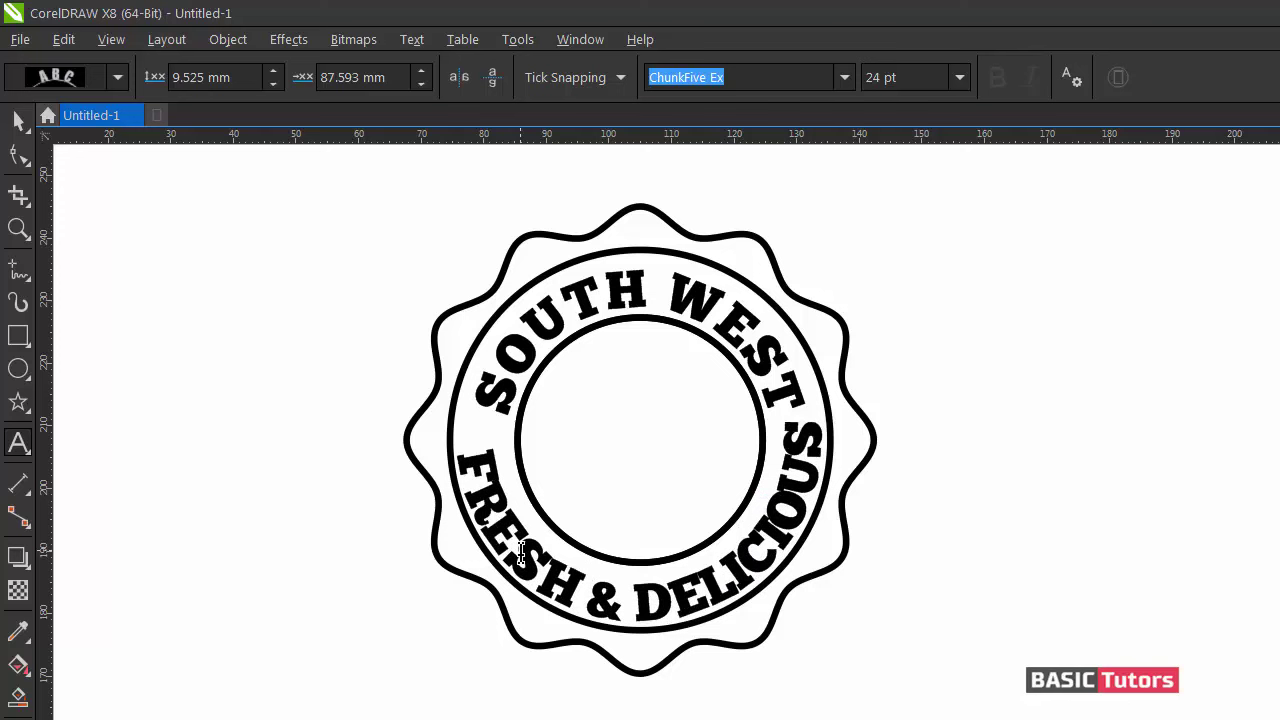
# Set the font size of the whole "FRESH & DELICIOUS" text to 18 pt.
pyautogui.hotkey('ctrl', 'a')
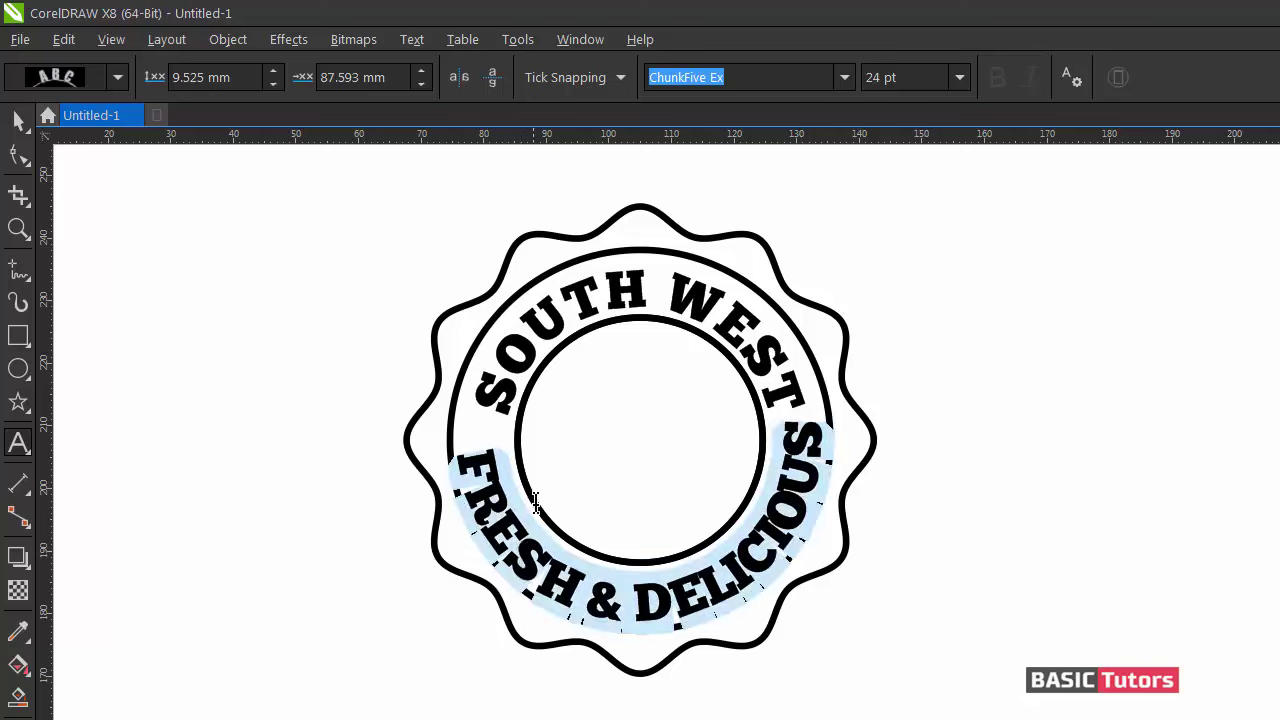
pyautogui.click(915, 77)
pyautogui.hotkey('ctrl', 'a')
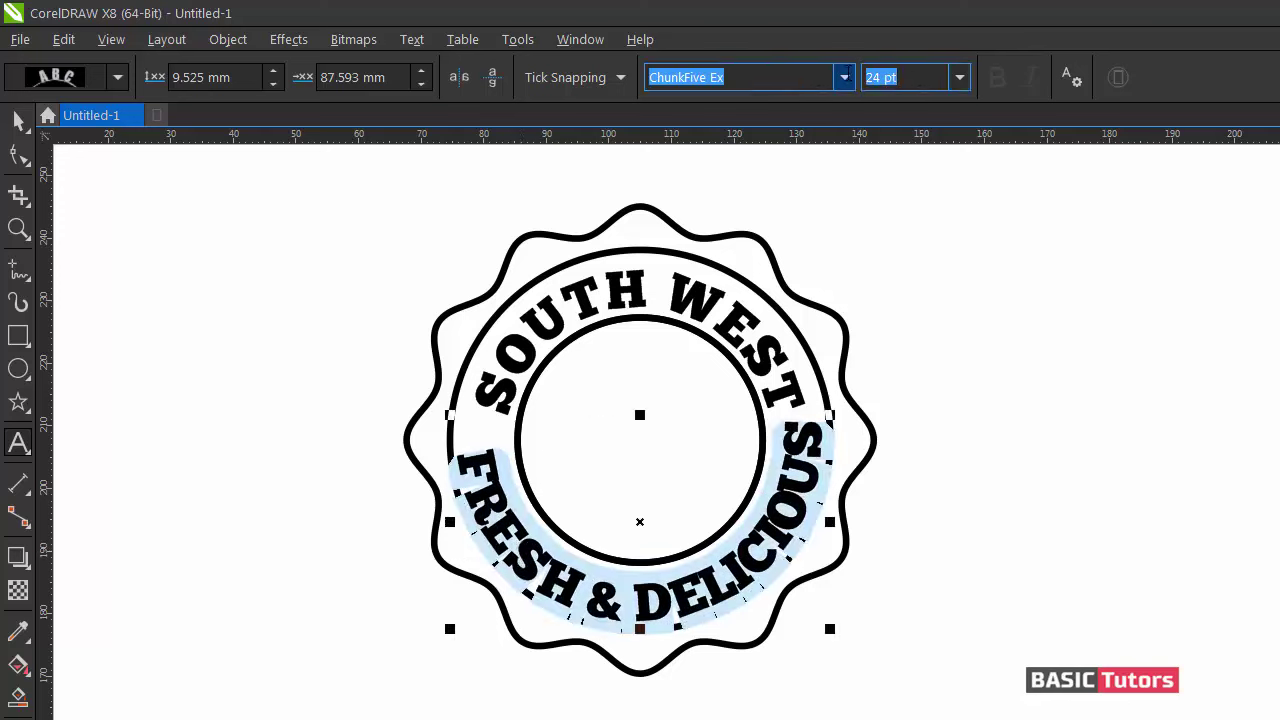
pyautogui.write('18')
pyautogui.press('Return')
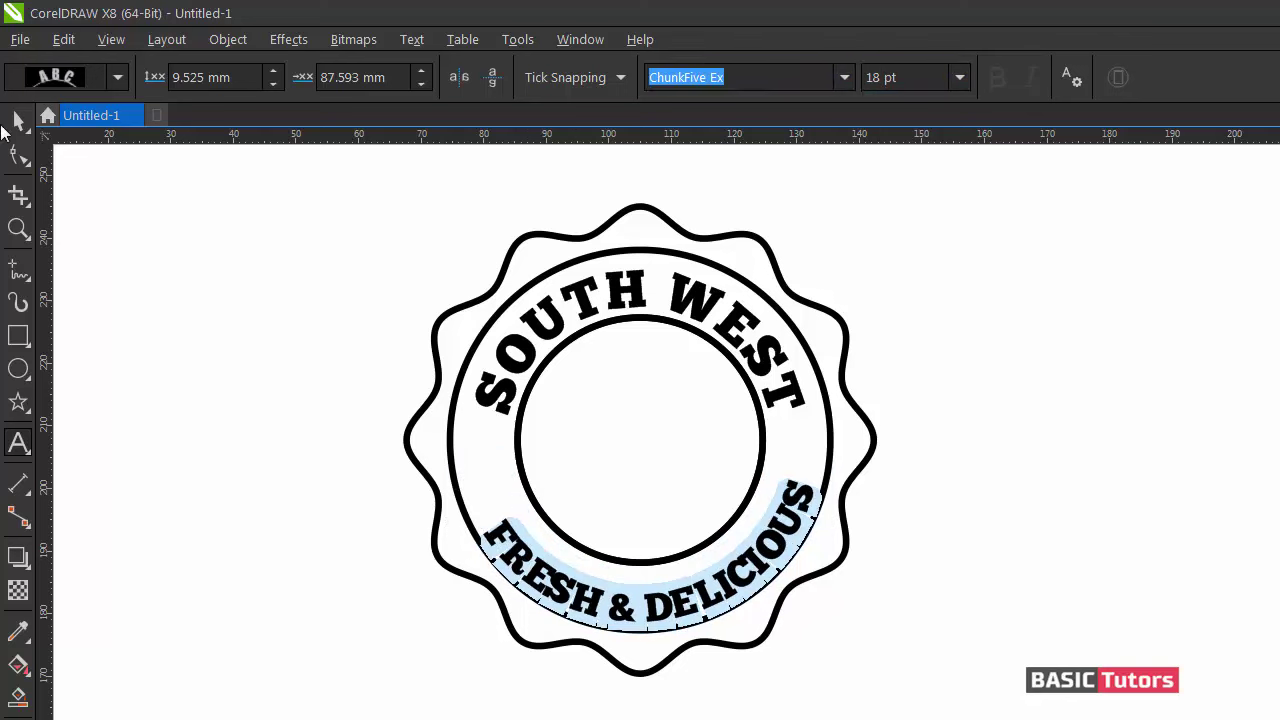
# Adjust the "FRESH & DELICIOUS" text's distance from its path to 8.025 mm, so it sits midway between the two circles.
pyautogui.click(273, 72)
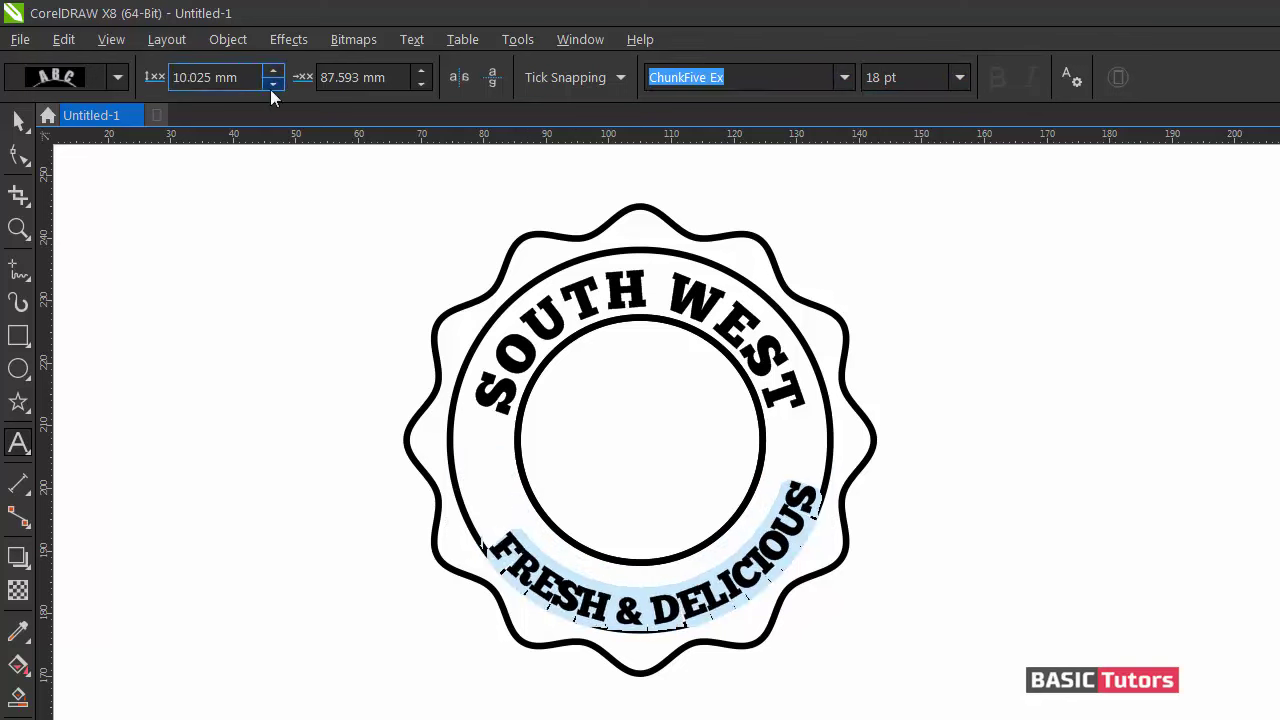
pyautogui.click(271, 86)
pyautogui.click(271, 89)
pyautogui.click(271, 89)
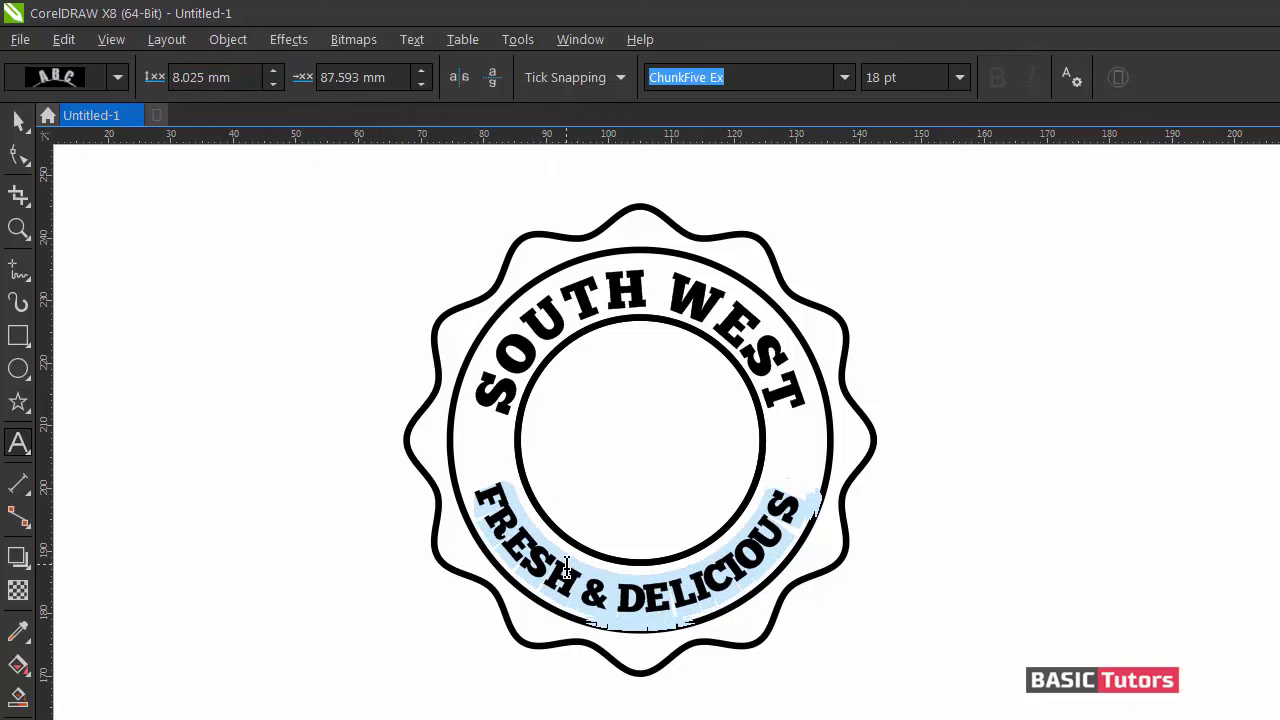
# Slightly widen the character spacing of the "FRESH & DELICIOUS" text and deselect it.
pyautogui.hotkey('ctrl', 'shift', '.')
pyautogui.hotkey('ctrl', 'shift', '.')
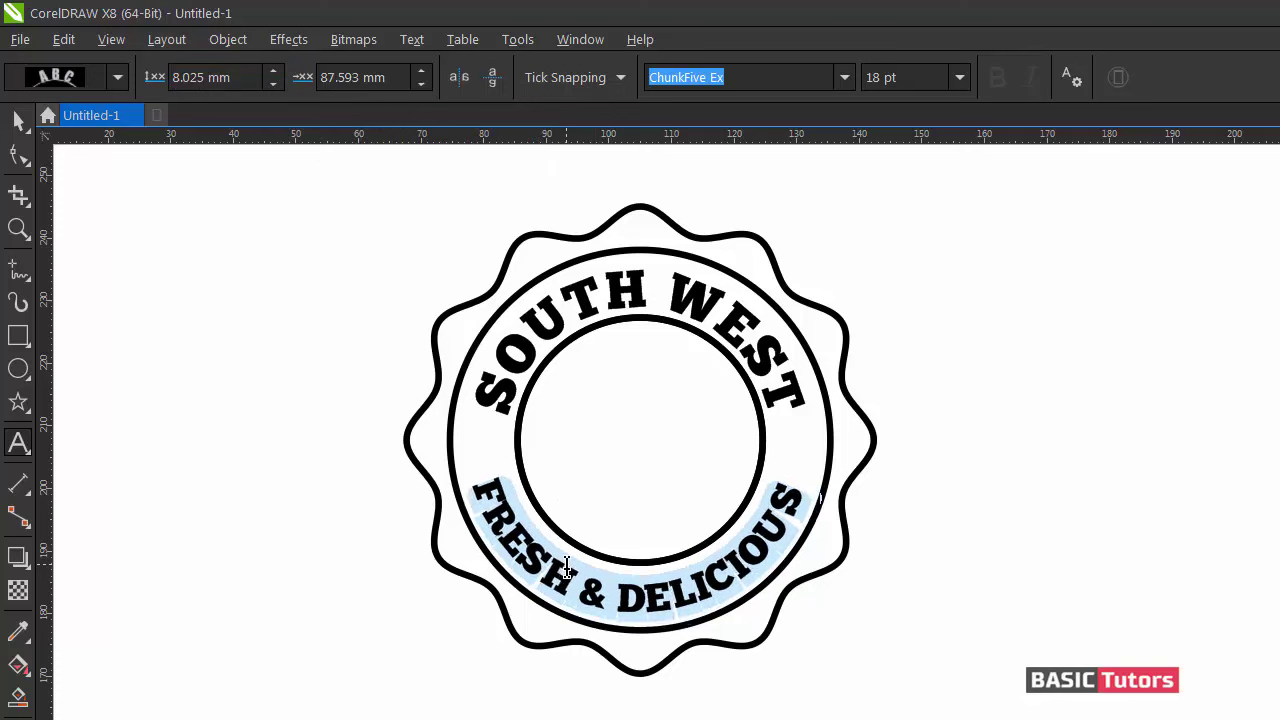
pyautogui.hotkey('ctrl', 'space')
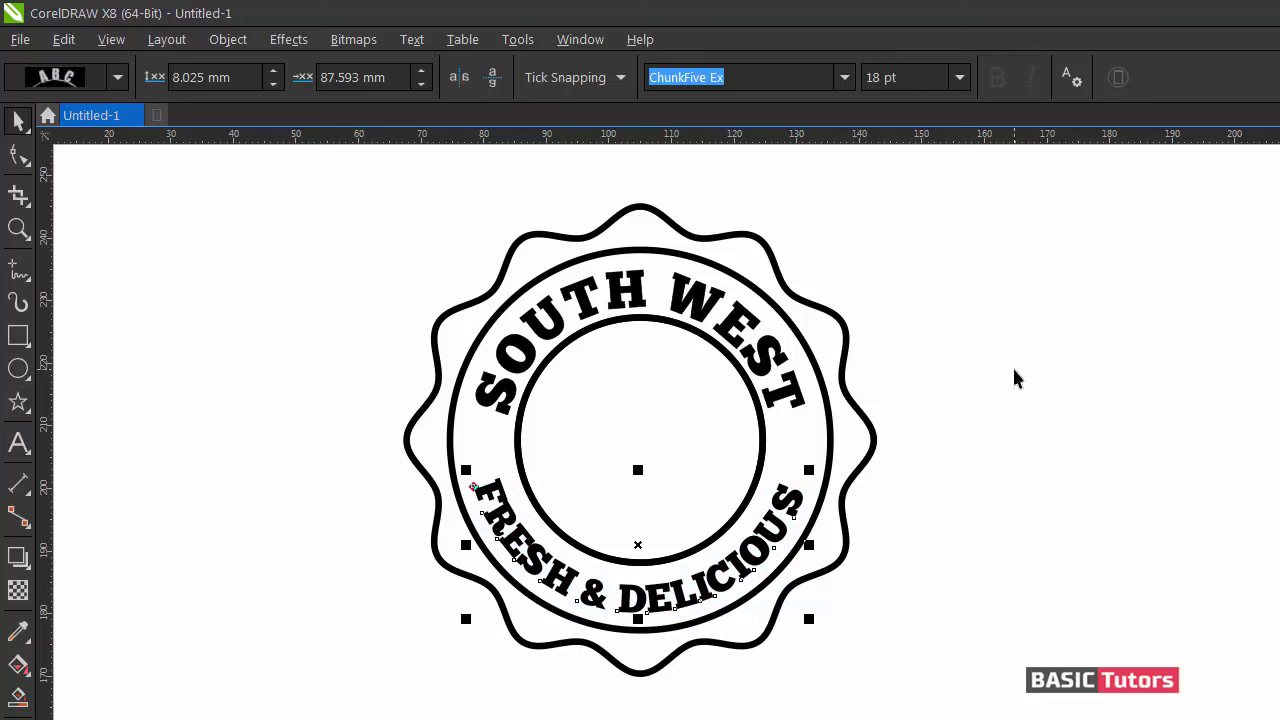
pyautogui.press('Escape')
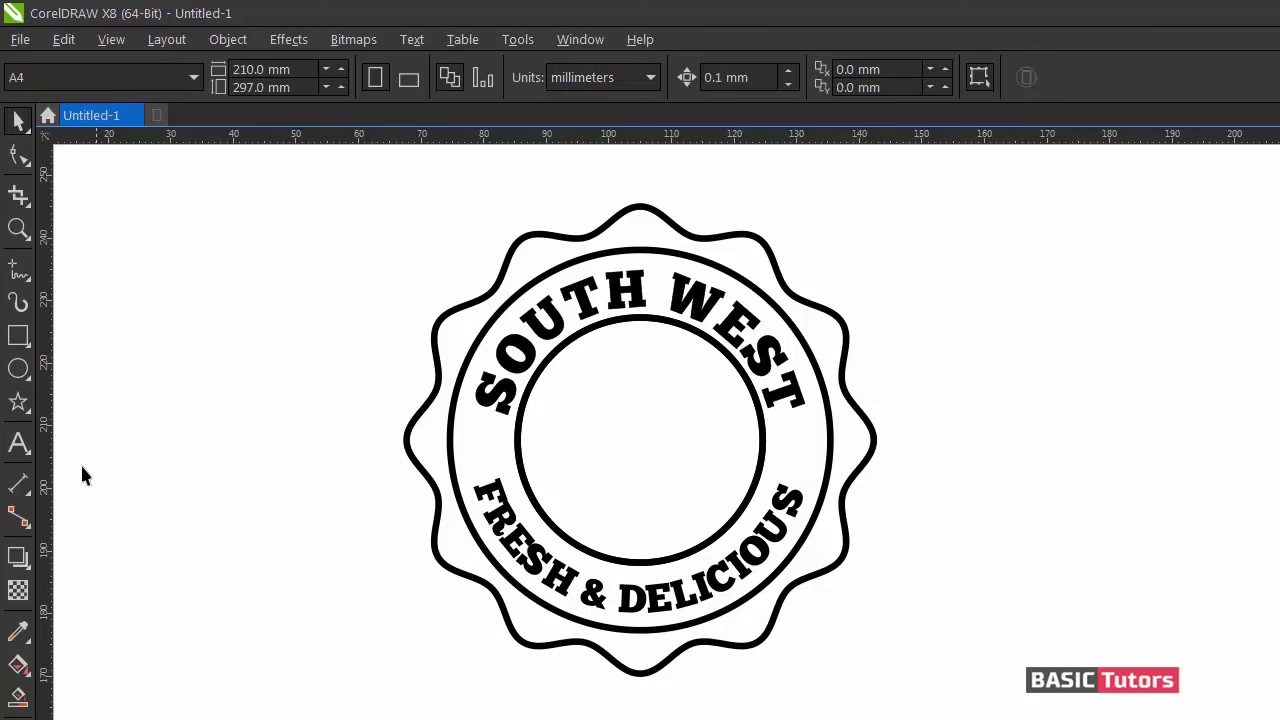
# Add the text "BBQ" in the empty area left of the badge and set its font to ChunkFive Ex.
pyautogui.click(18, 443)
pyautogui.click(141, 398)
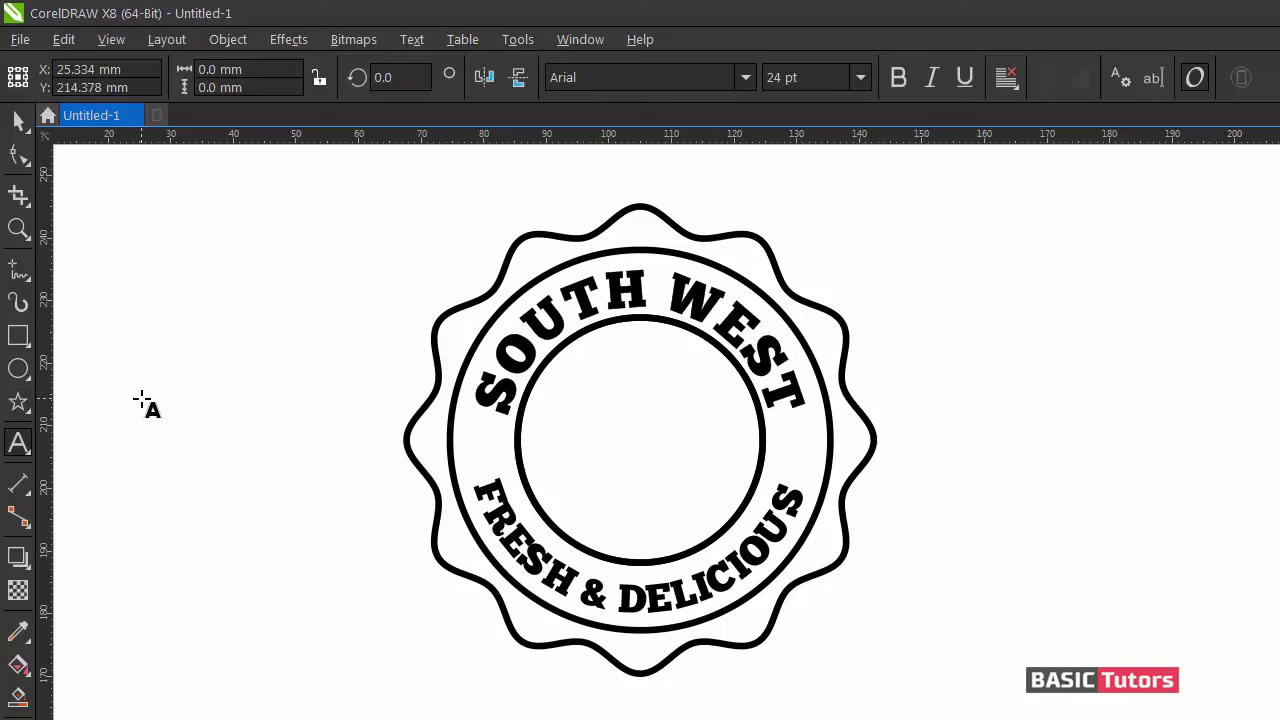
pyautogui.write('BBQ')
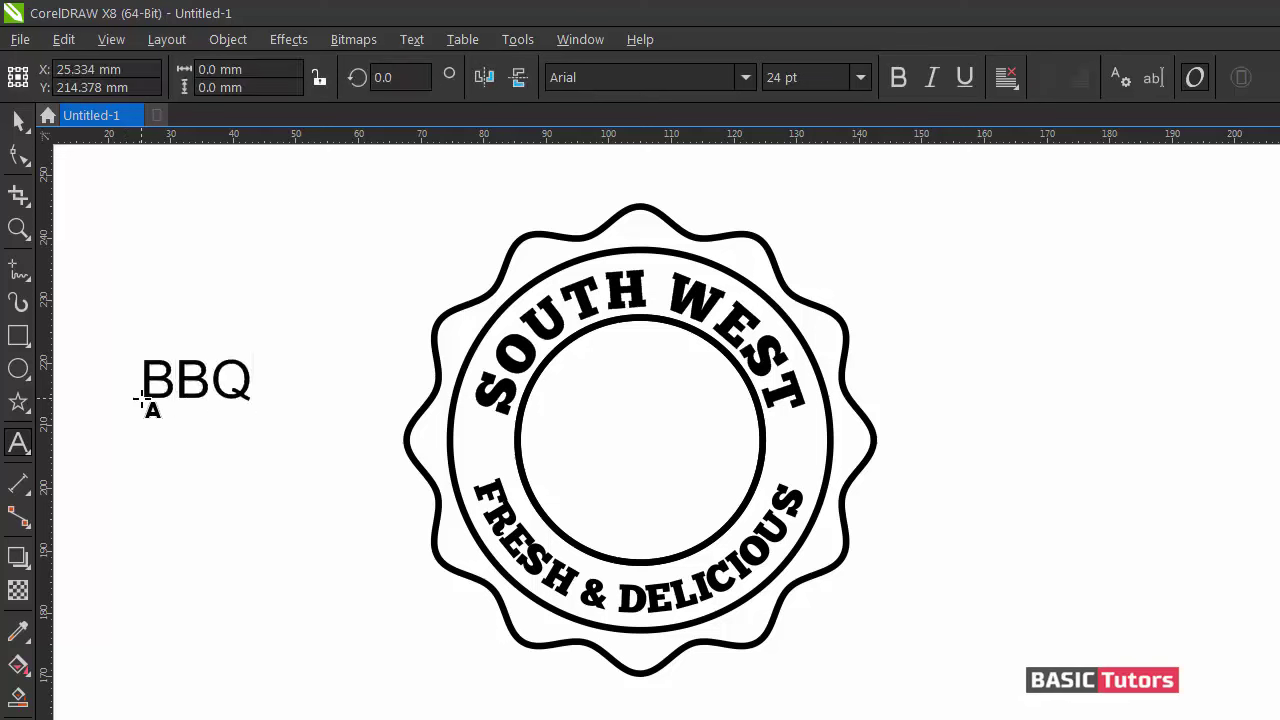
pyautogui.hotkey('ctrl', 'a')
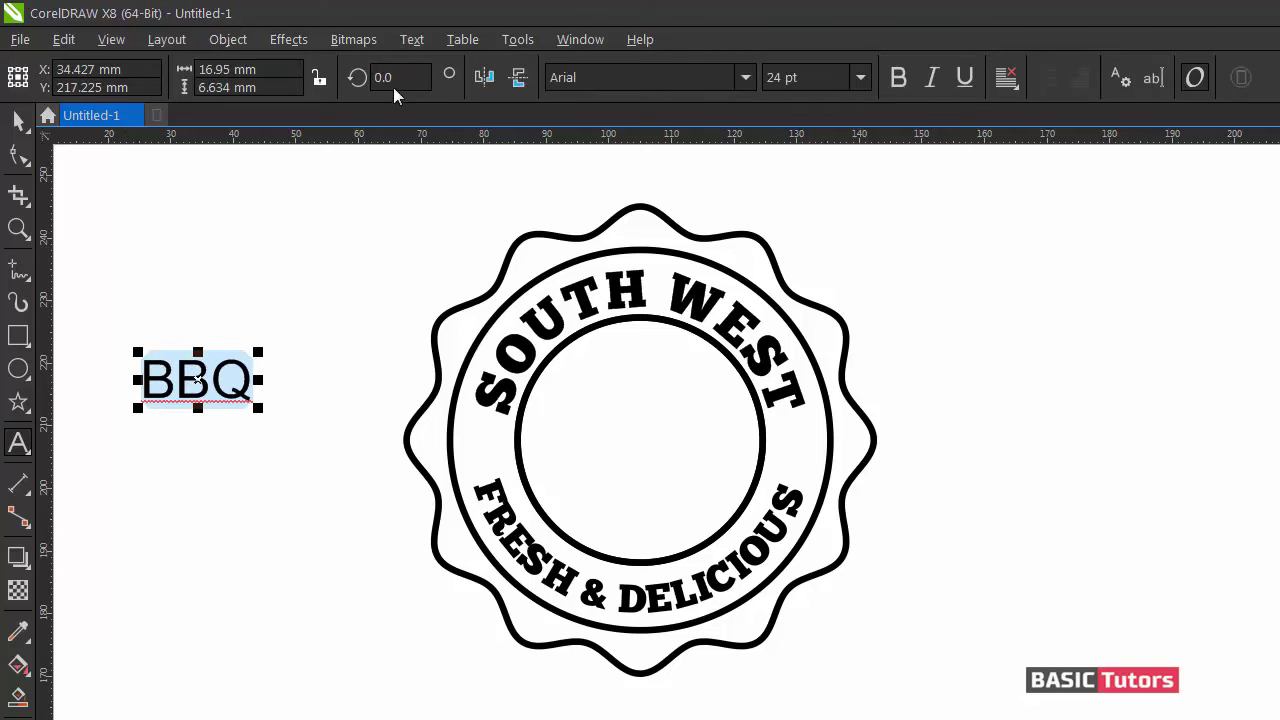
pyautogui.write('C')
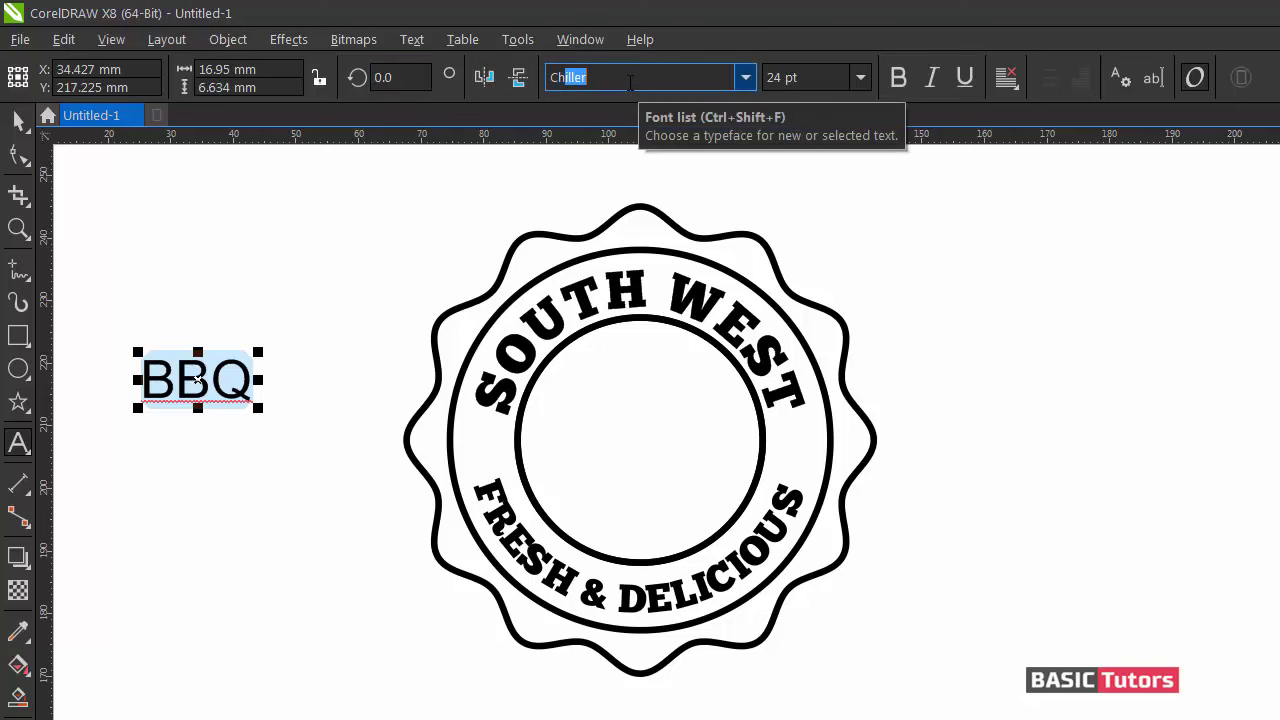
pyautogui.write('hunkFive Ex')
pyautogui.press('Return')
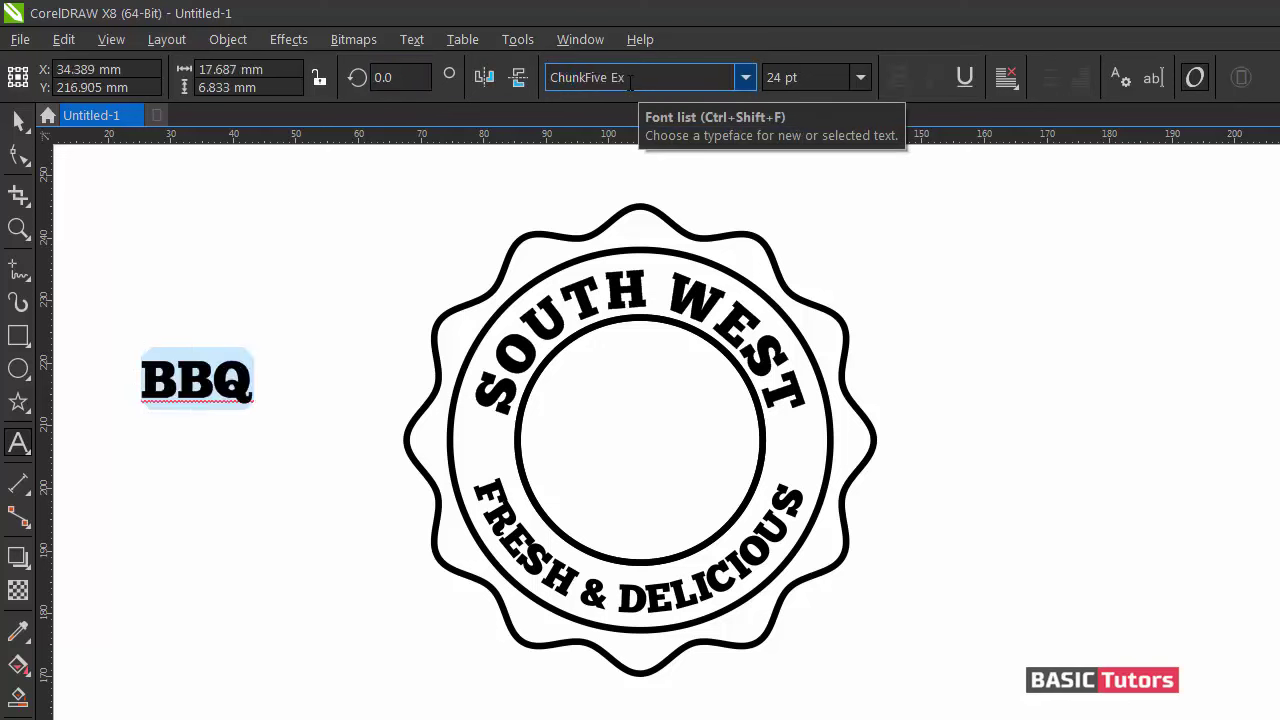
pyautogui.click(18, 120)
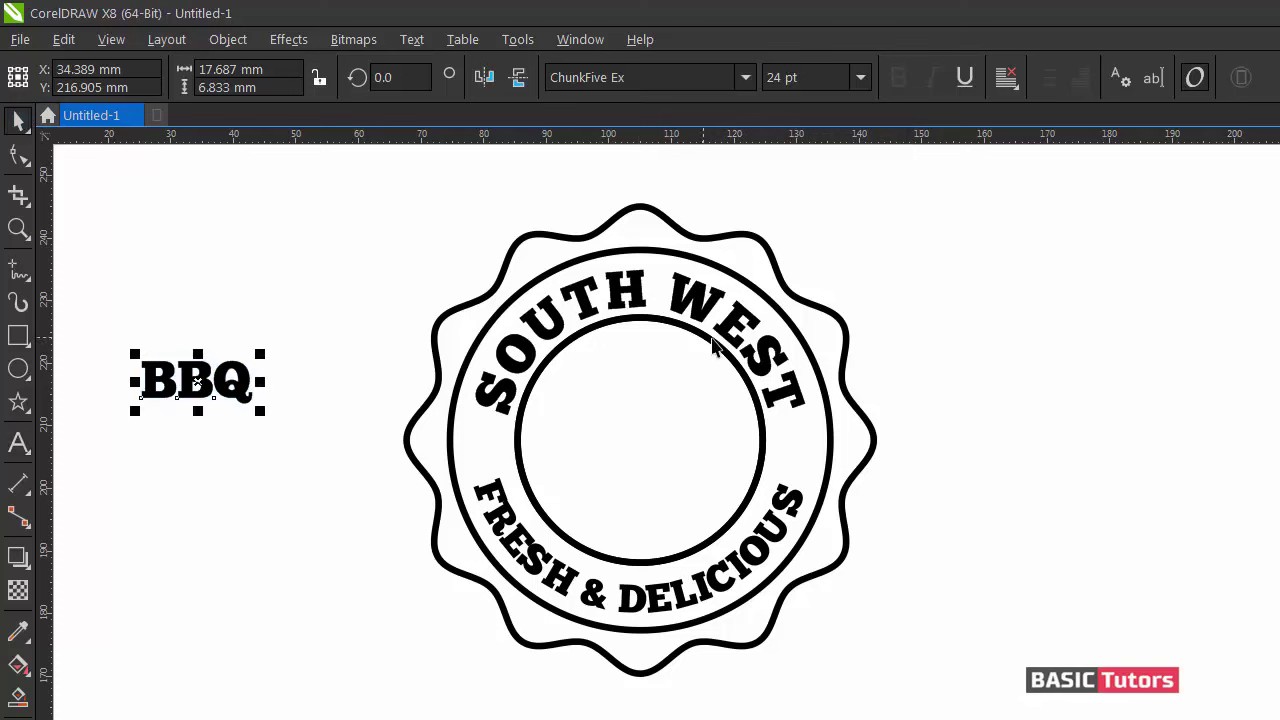
# Centre the "BBQ" text horizontally in the inner circle and place it in the circle's lower half.
pyautogui.keyDown('shift'); pyautogui.click(710, 340); pyautogui.keyUp('shift')
pyautogui.press('c')
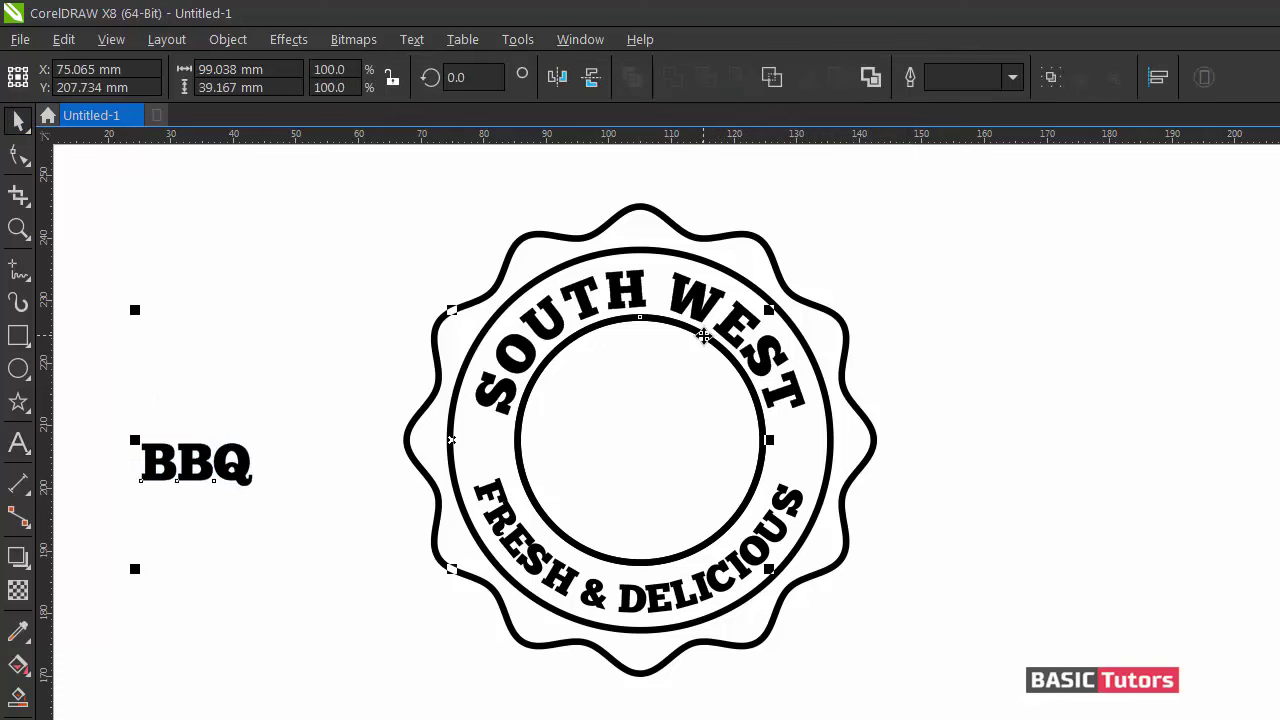
pyautogui.press('e')
pyautogui.click(977, 414)
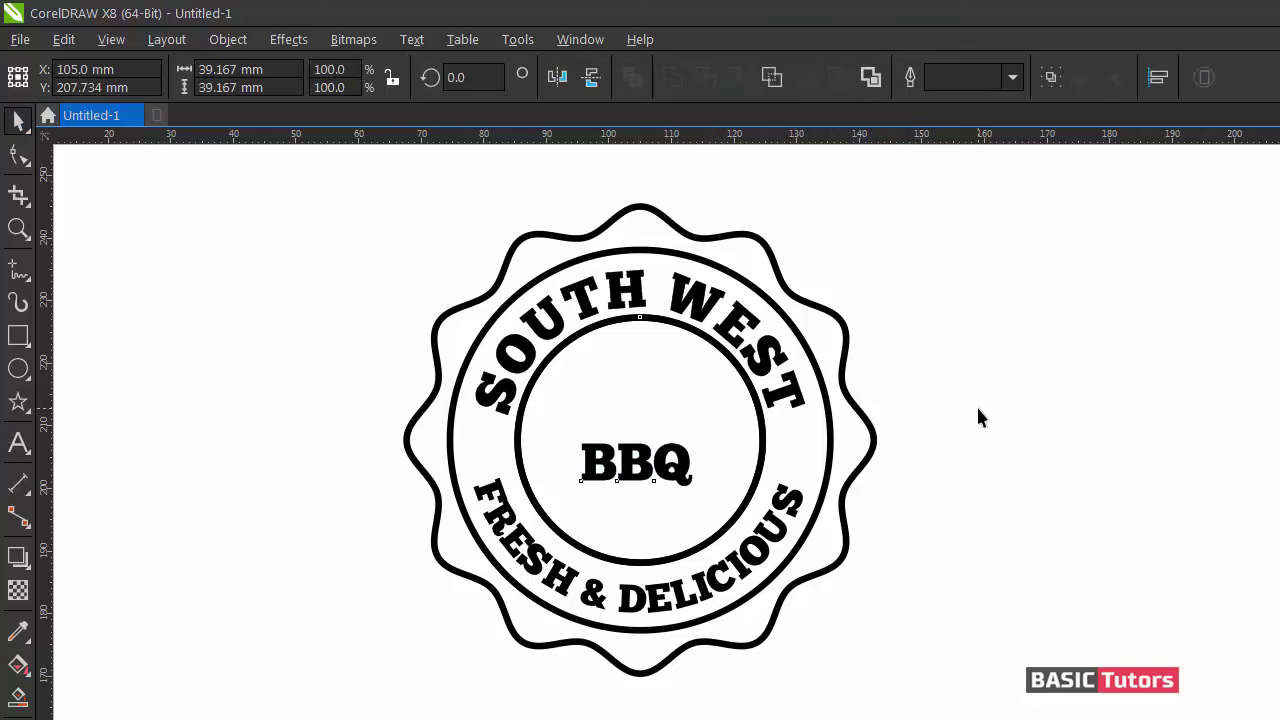
pyautogui.click(687, 481)
pyautogui.moveTo(642, 470); pyautogui.dragTo(641, 508)
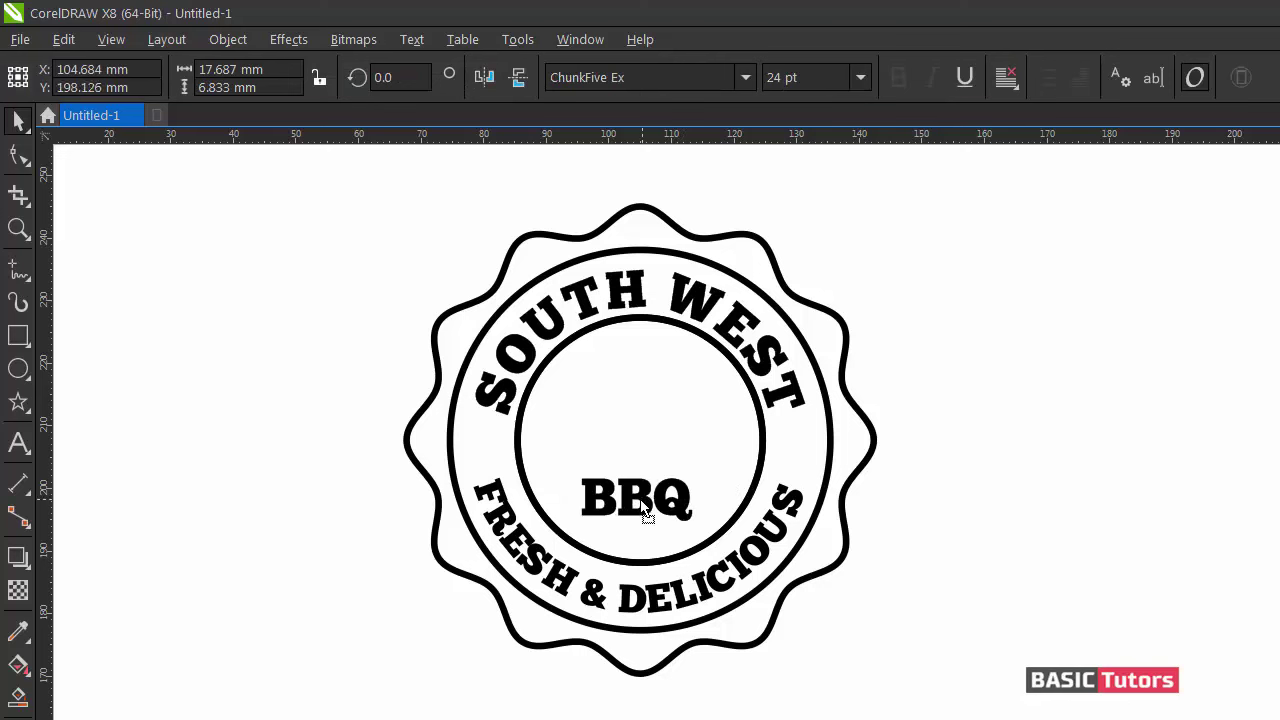
pyautogui.click(931, 372)
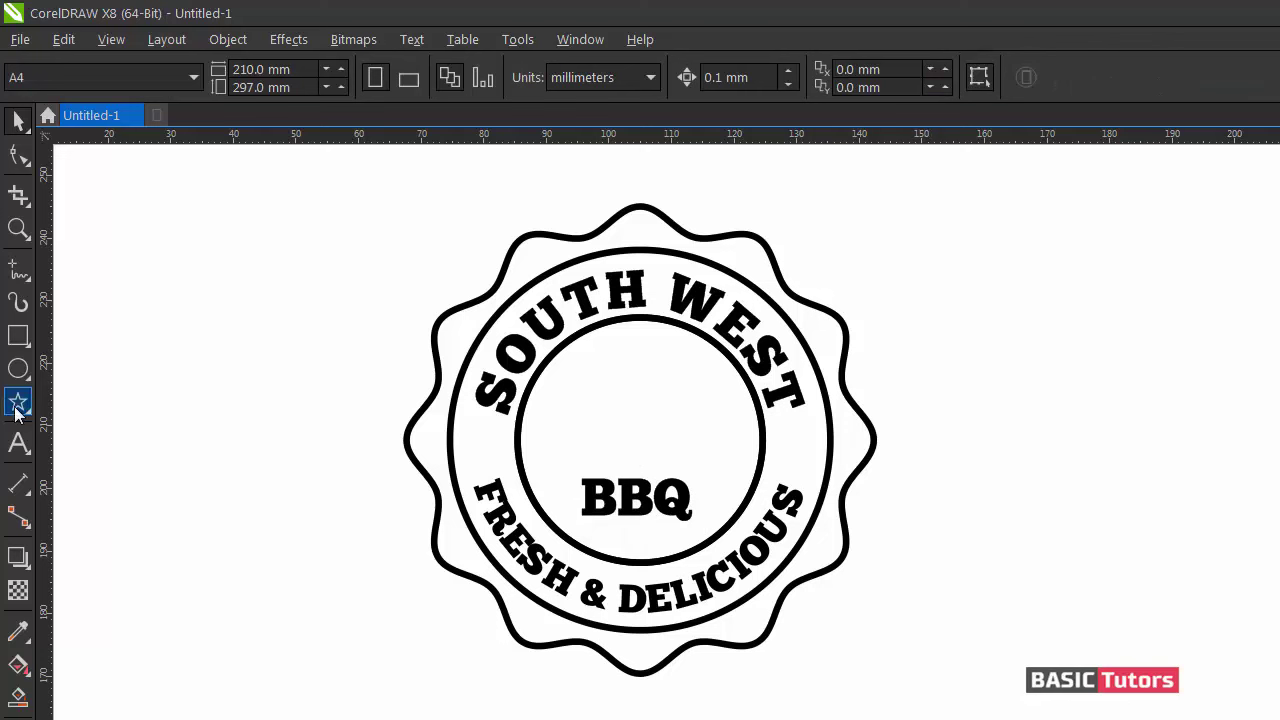
# Add the text "SINCE" in the empty area left of the badge.
pyautogui.click(18, 443)
pyautogui.click(131, 352)
pyautogui.write('S')
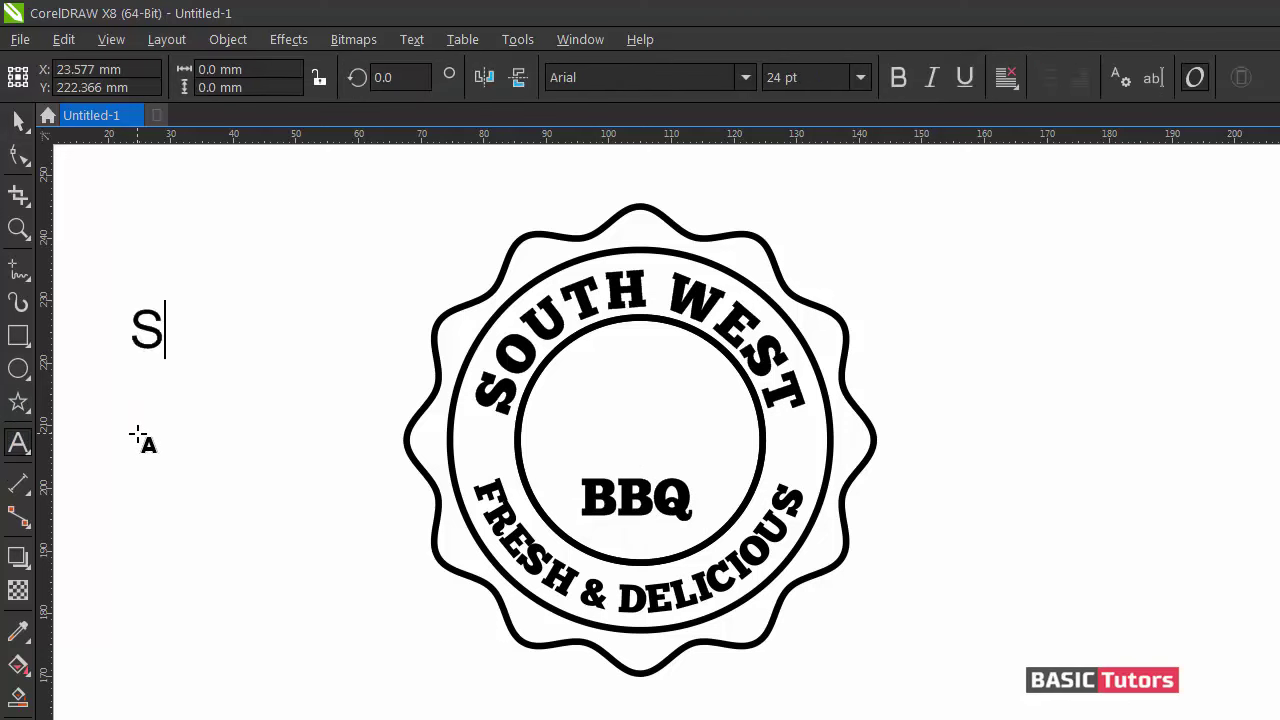
pyautogui.write('INCE')
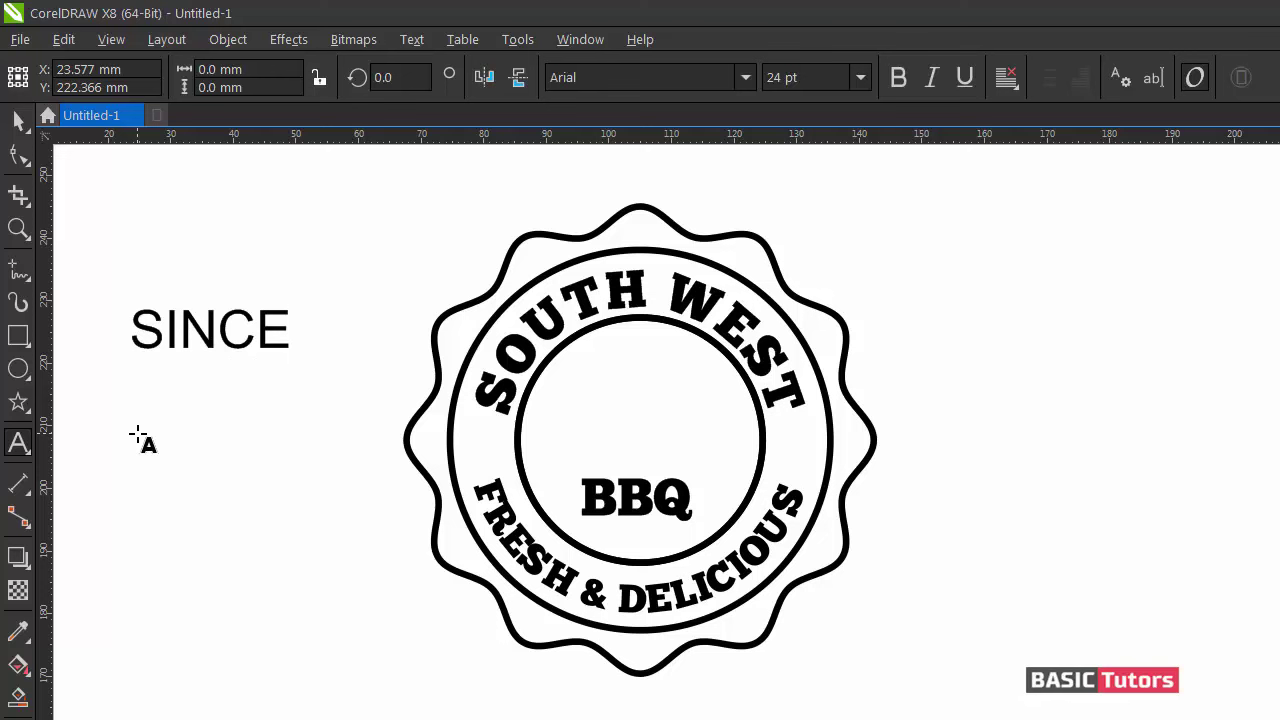
pyautogui.hotkey('ctrl', 'space')
# Set the "SINCE" text to the BigNoodleTitling font at 18 pt.
pyautogui.click(603, 76)
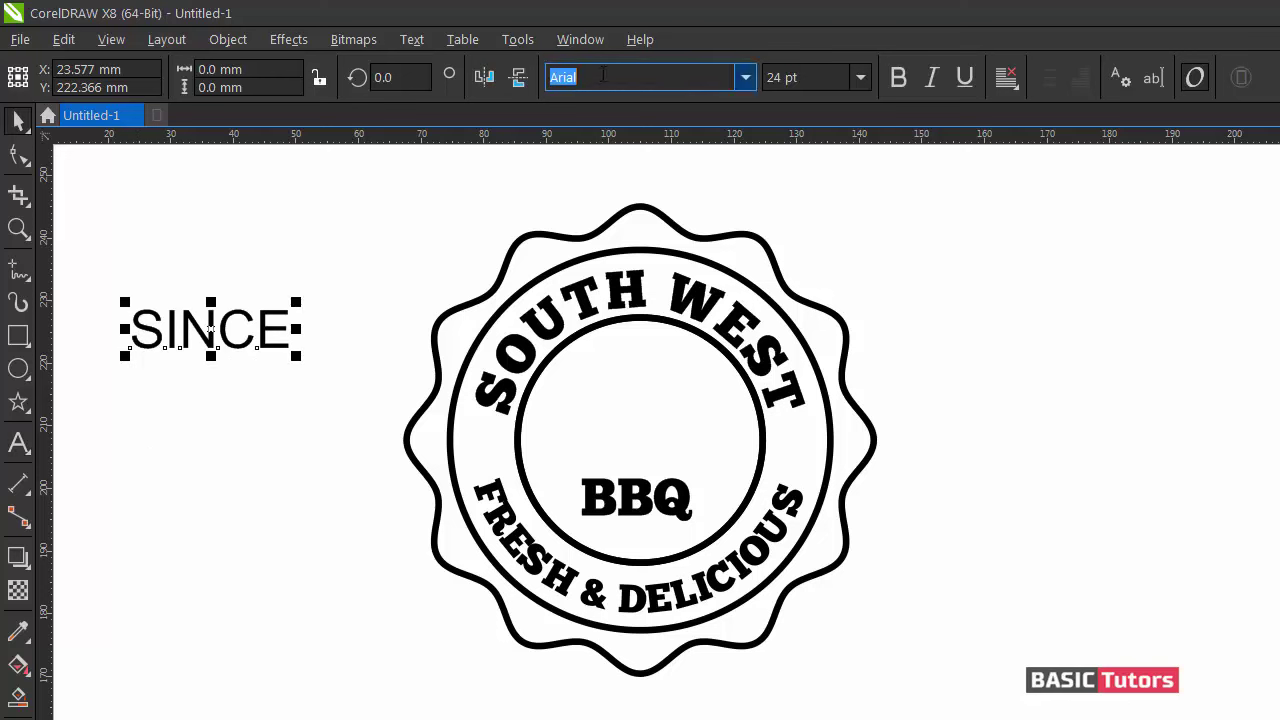
pyautogui.write('bi')
pyautogui.press('Return')
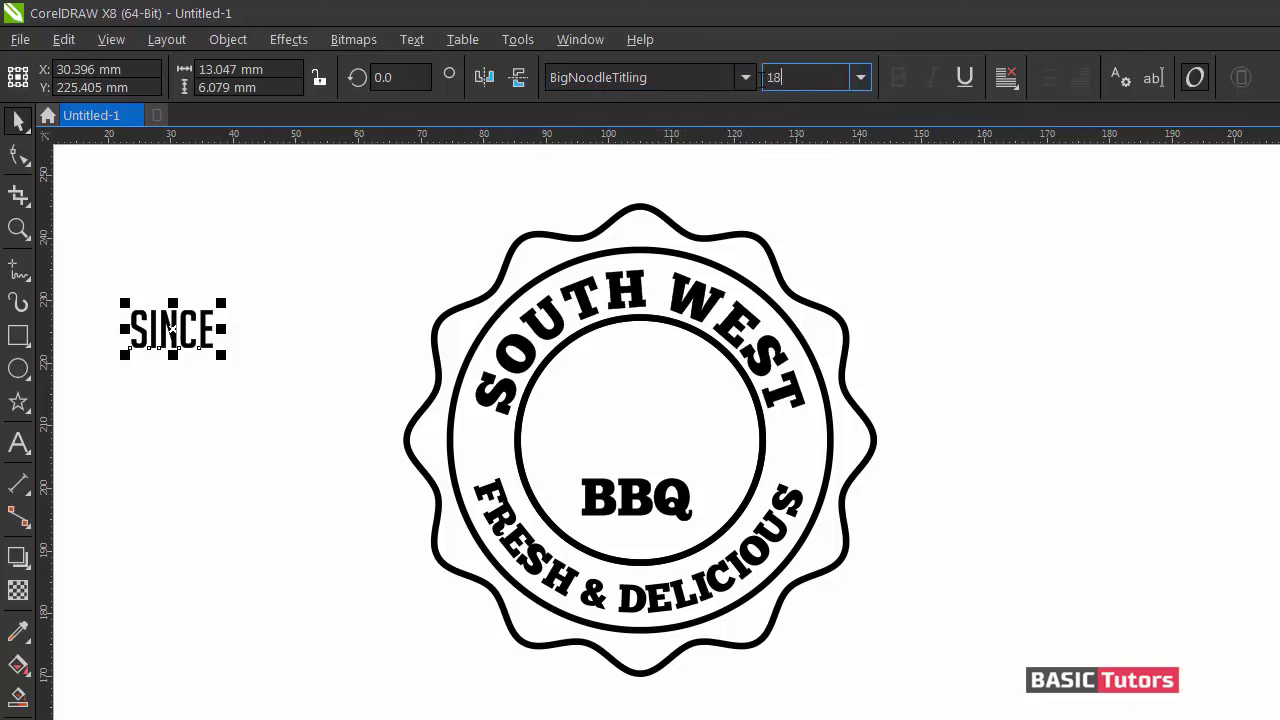
pyautogui.click(764, 77)
pyautogui.write('18')
pyautogui.press('Return')
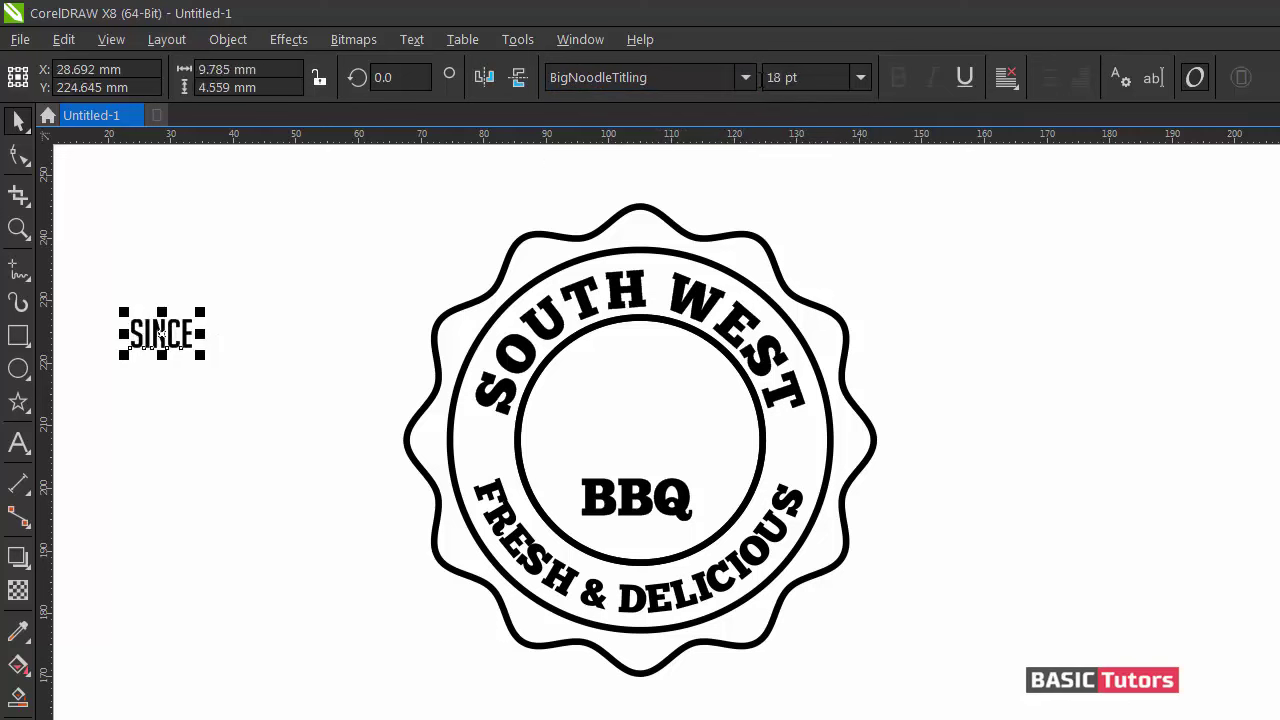
# Centre the "SINCE" text in the inner circle and move it up to sit just above "BBQ".
pyautogui.keyDown('shift'); pyautogui.click(680, 325); pyautogui.keyUp('shift')
pyautogui.press('e')
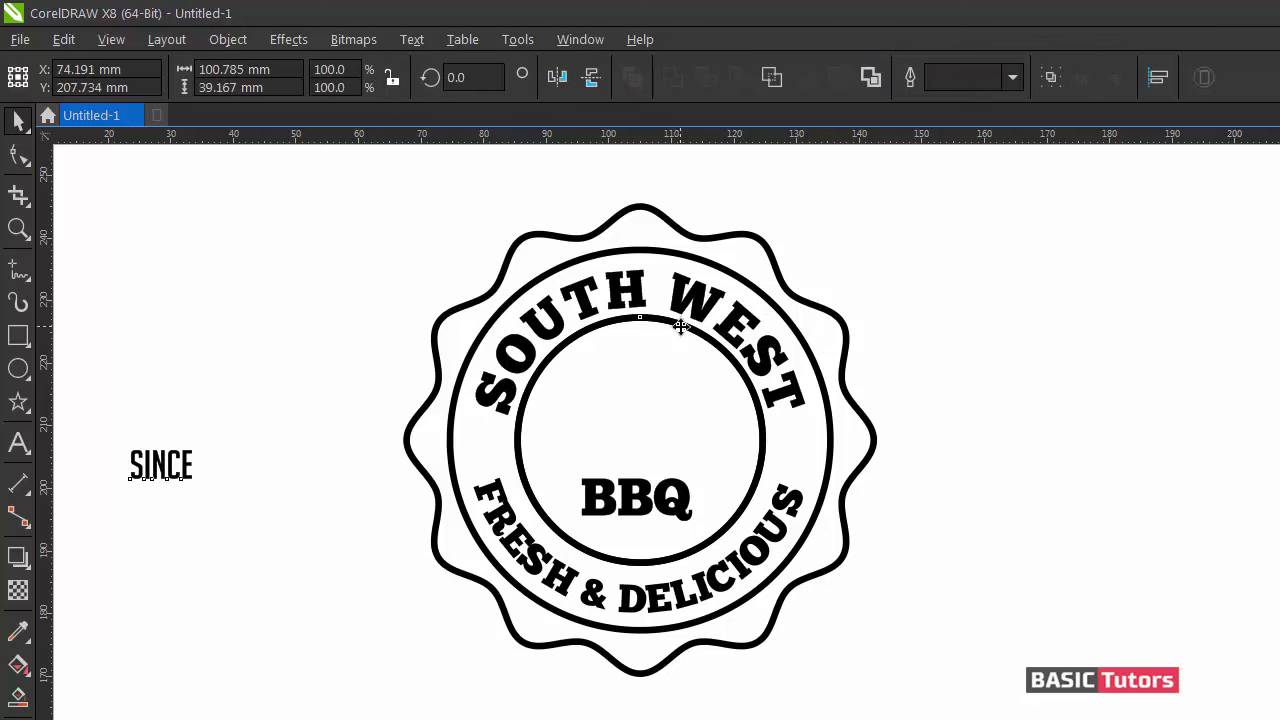
pyautogui.press('c')
pyautogui.press('Escape')
pyautogui.moveTo(647, 468); pyautogui.dragTo(649, 443)
pyautogui.click(980, 423)
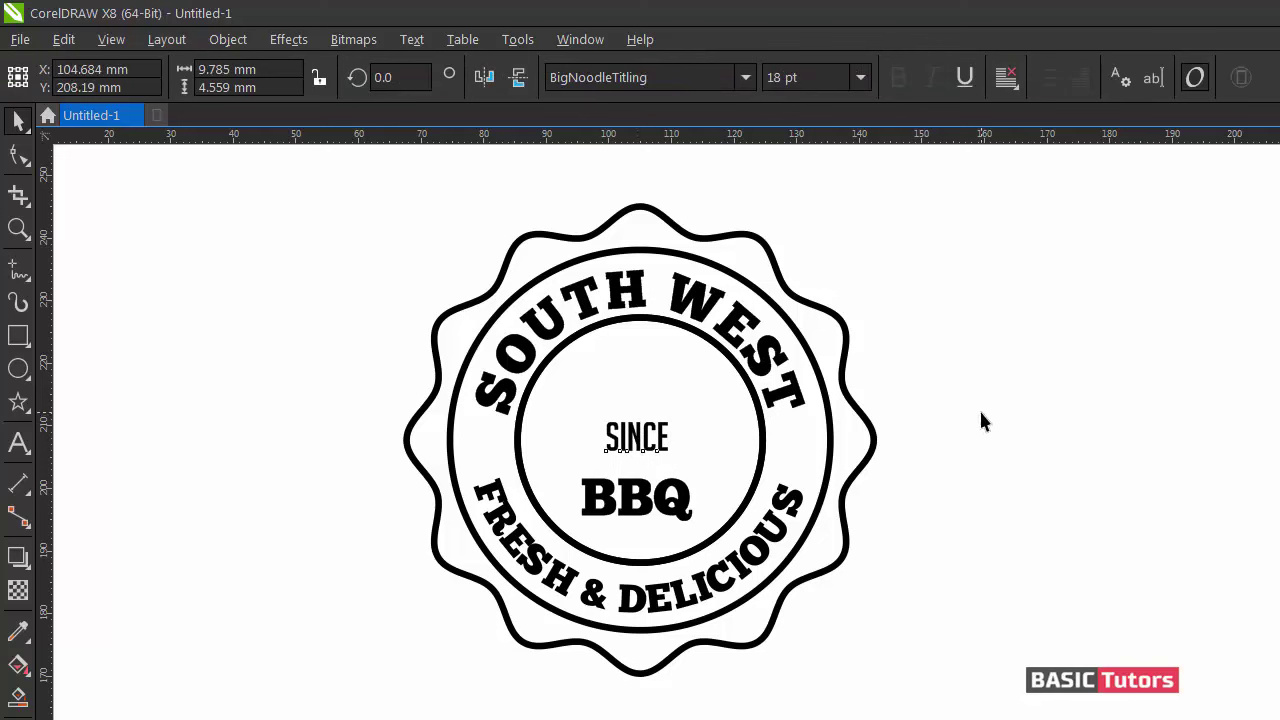
# Move the "SINCE" text straight left, close to the left edge of the inner circle.
pyautogui.click(649, 441)
pyautogui.moveTo(640, 437); pyautogui.dragTo(586, 452)
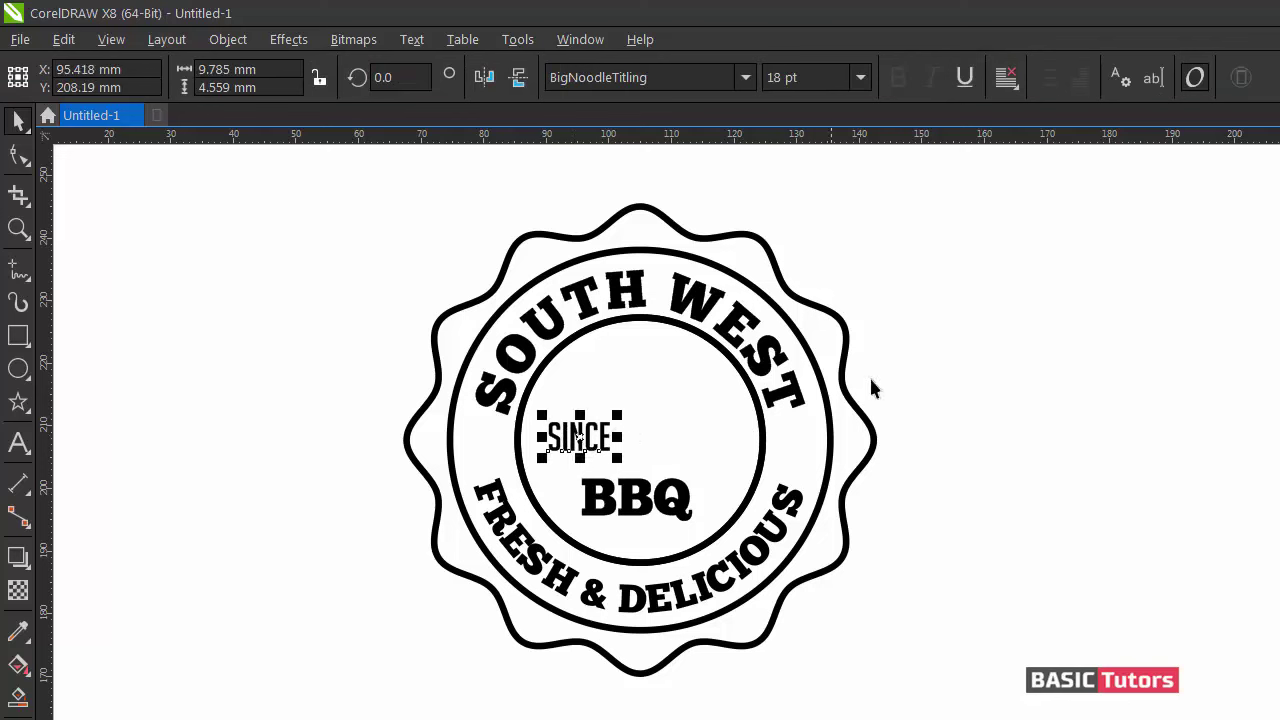
pyautogui.click(746, 393)
# Place a copy of "SINCE" at the same height on the right side of the inner circle and change its wording to "1990".
pyautogui.click(600, 438)
pyautogui.moveTo(600, 437); pyautogui.dragTo(716, 455)
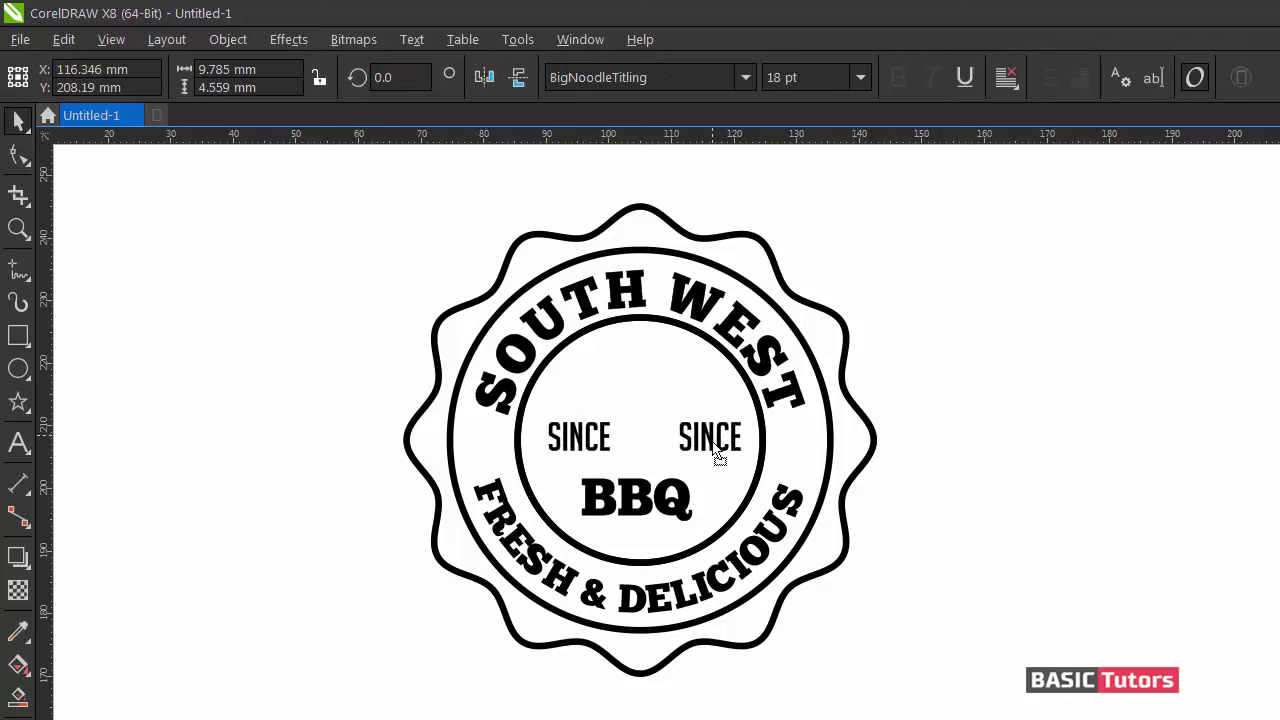
pyautogui.doubleClick(693, 440)
pyautogui.hotkey('ctrl', 'a')
pyautogui.write('199')
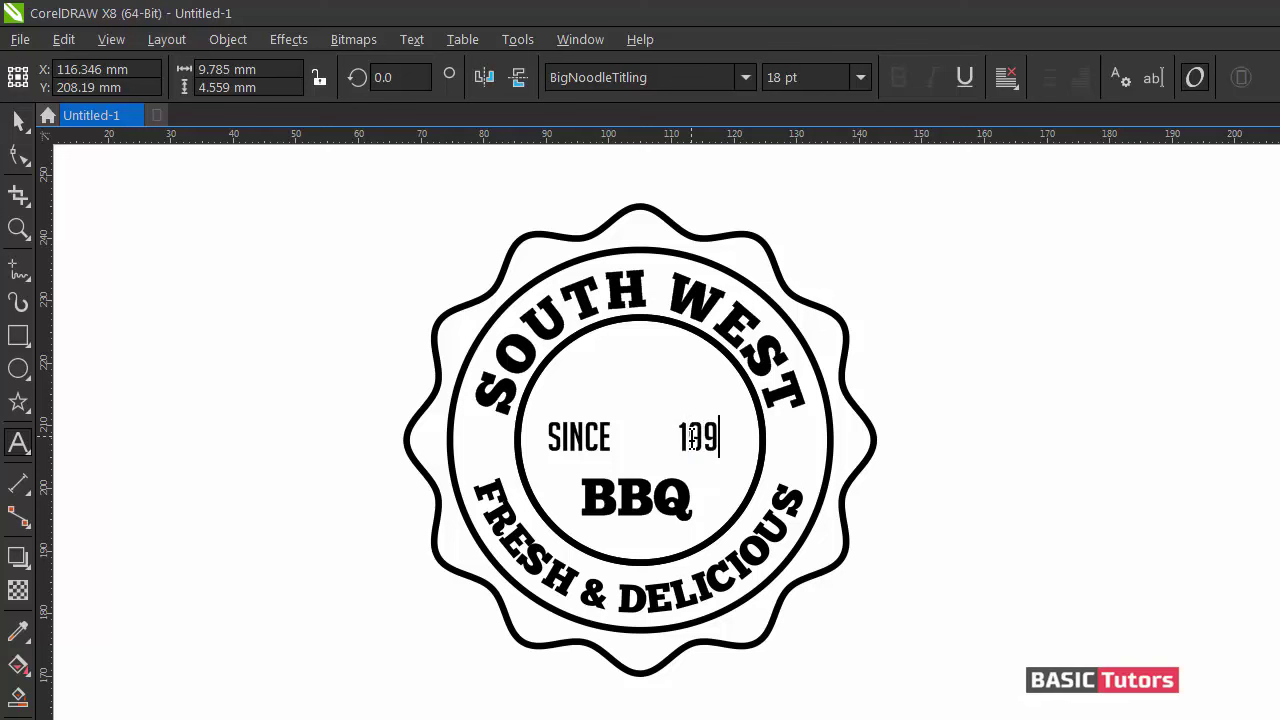
pyautogui.hotkey('ctrl', 'space')
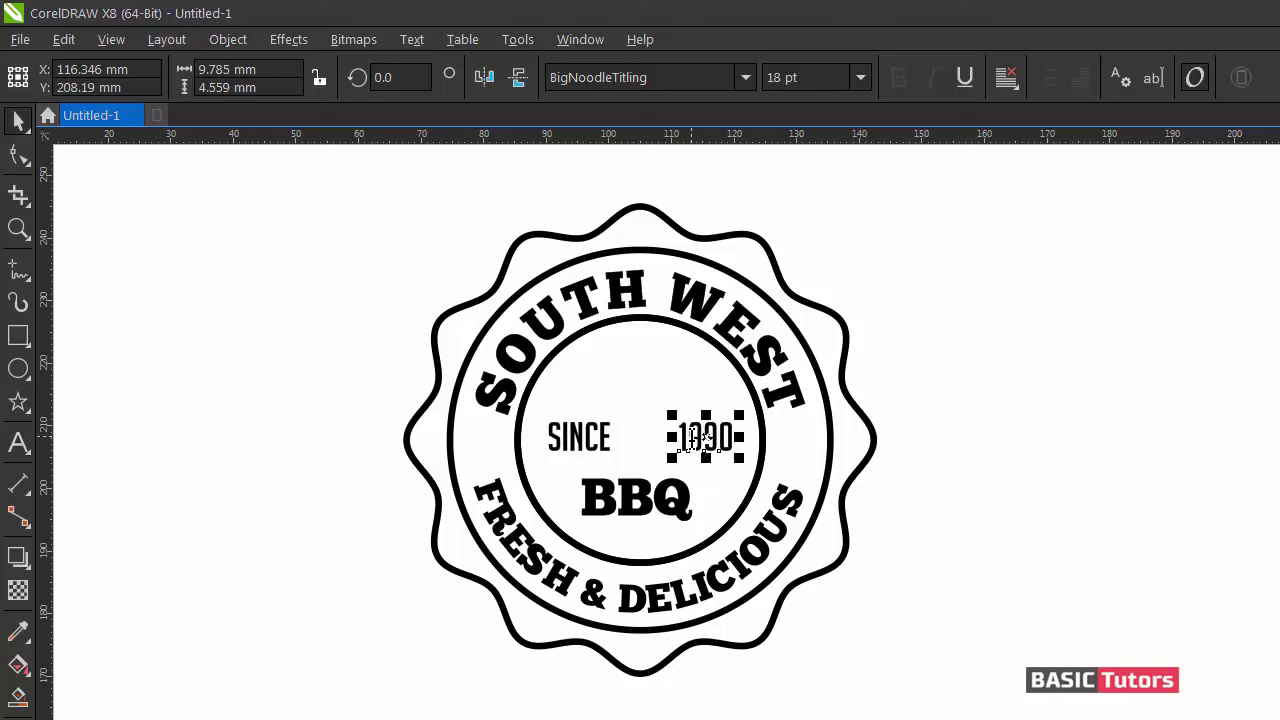
pyautogui.press('Escape')
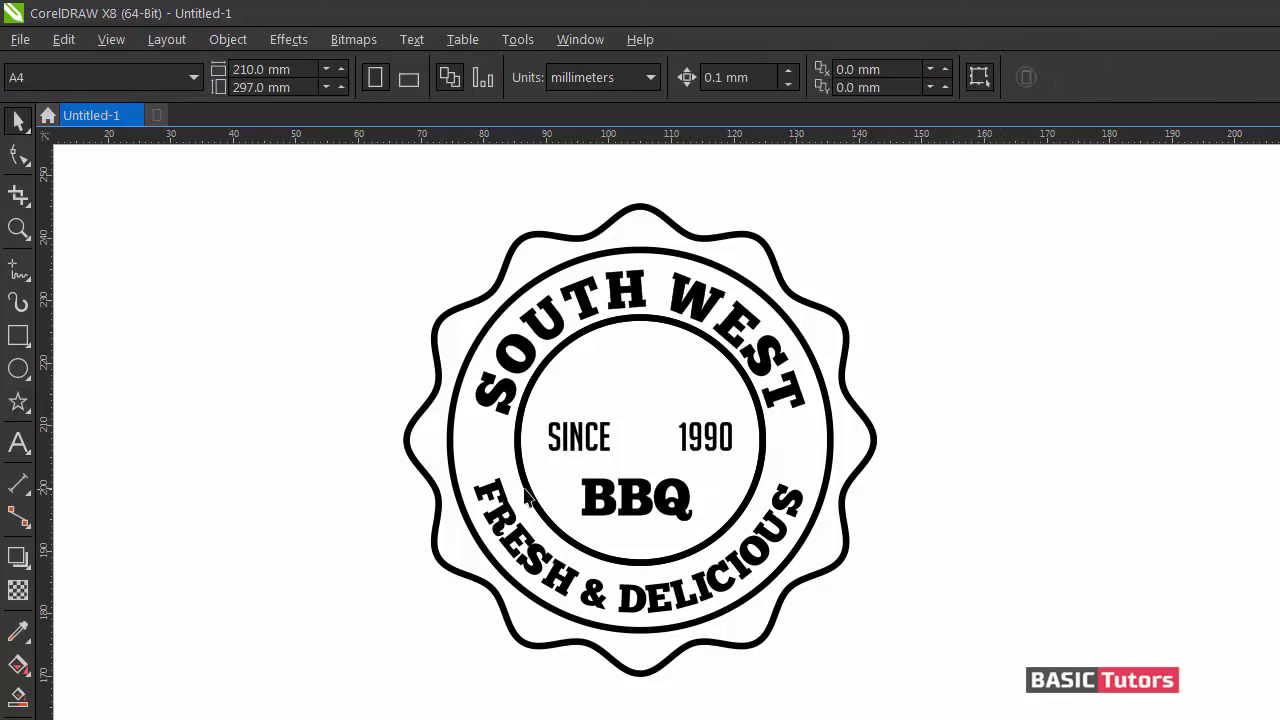
# Draw a circle about 31 mm wide left of the badge and a closed triangle about 18 by 27 mm rising from its upper edge.
pyautogui.click(18, 369)
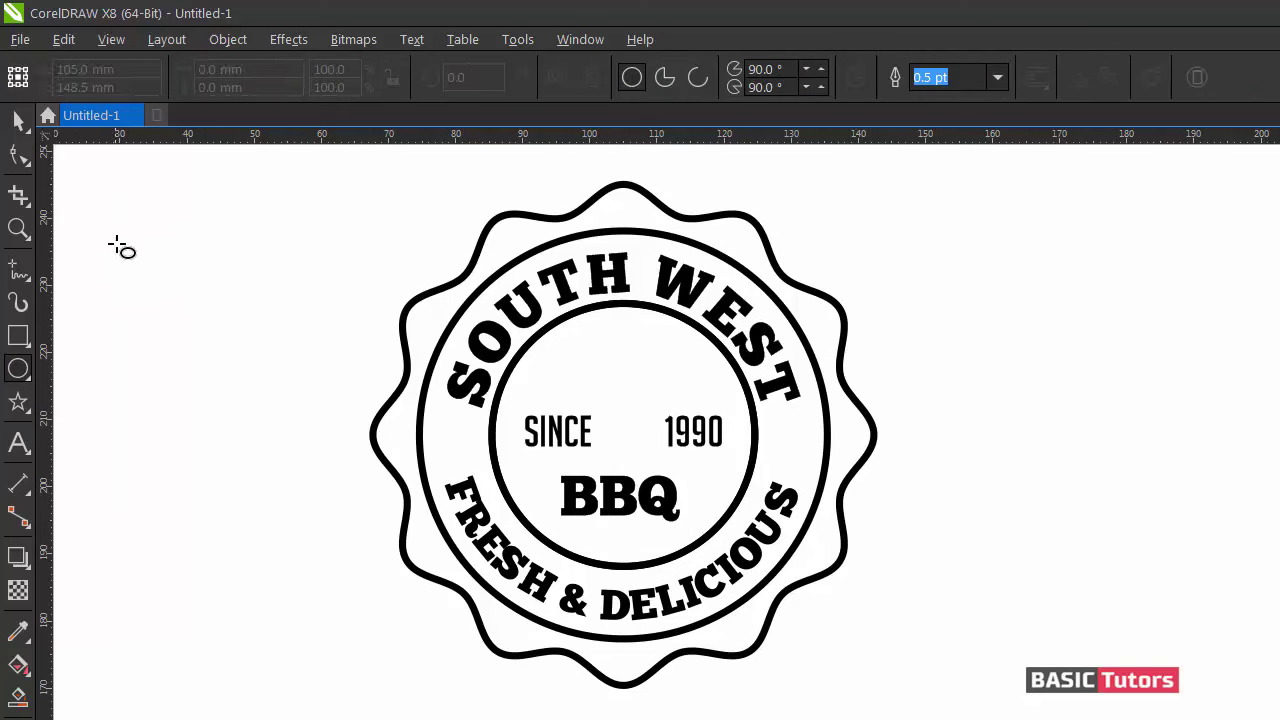
pyautogui.moveTo(122, 230)
pyautogui.mouseDown()
pyautogui.moveTo(323, 438)
pyautogui.moveTo(310, 438)
pyautogui.mouseUp()
pyautogui.click(18, 270)
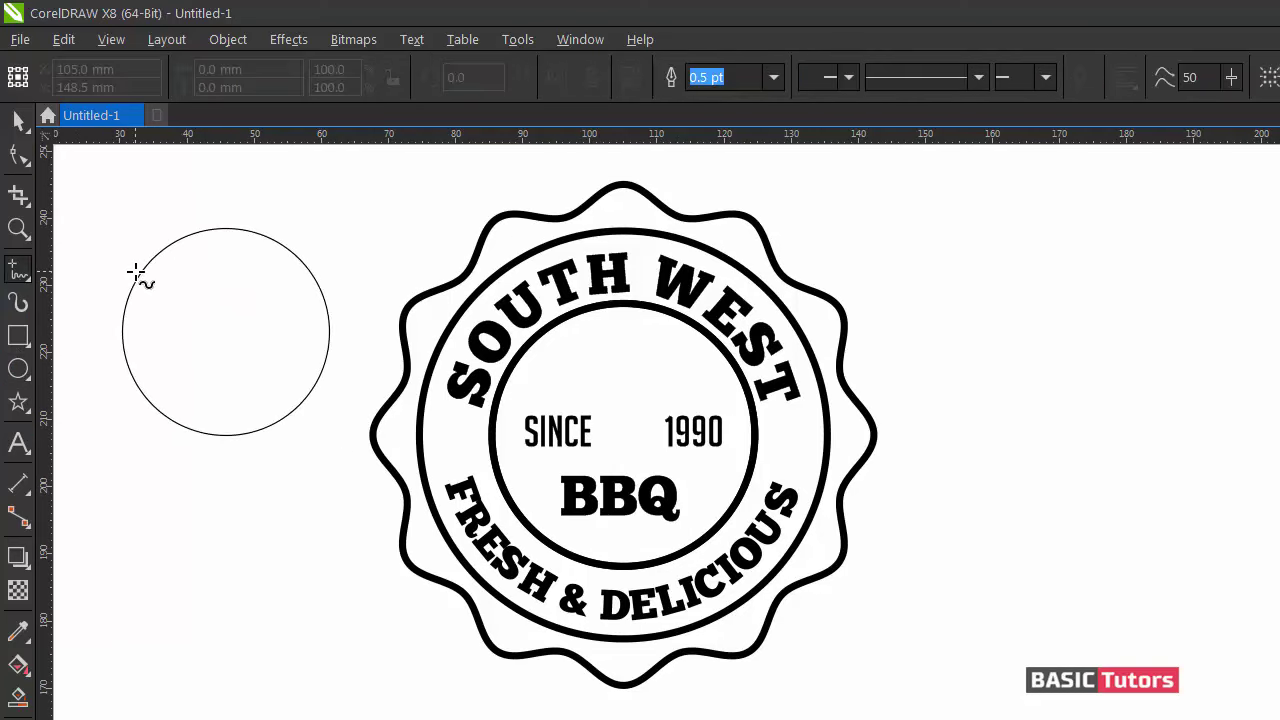
pyautogui.click(22, 370)
pyautogui.click(20, 272)
pyautogui.scroll(3, 80, 300)
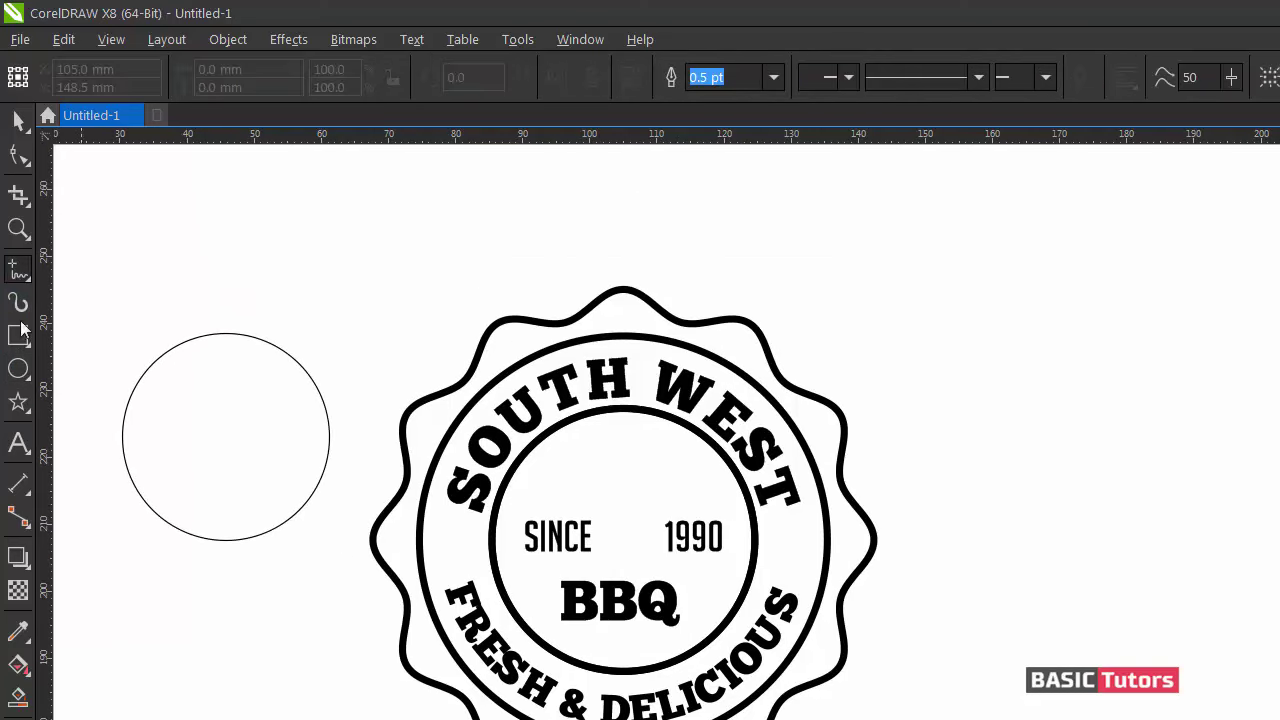
pyautogui.click(195, 338)
pyautogui.doubleClick(249, 195)
pyautogui.doubleClick(310, 374)
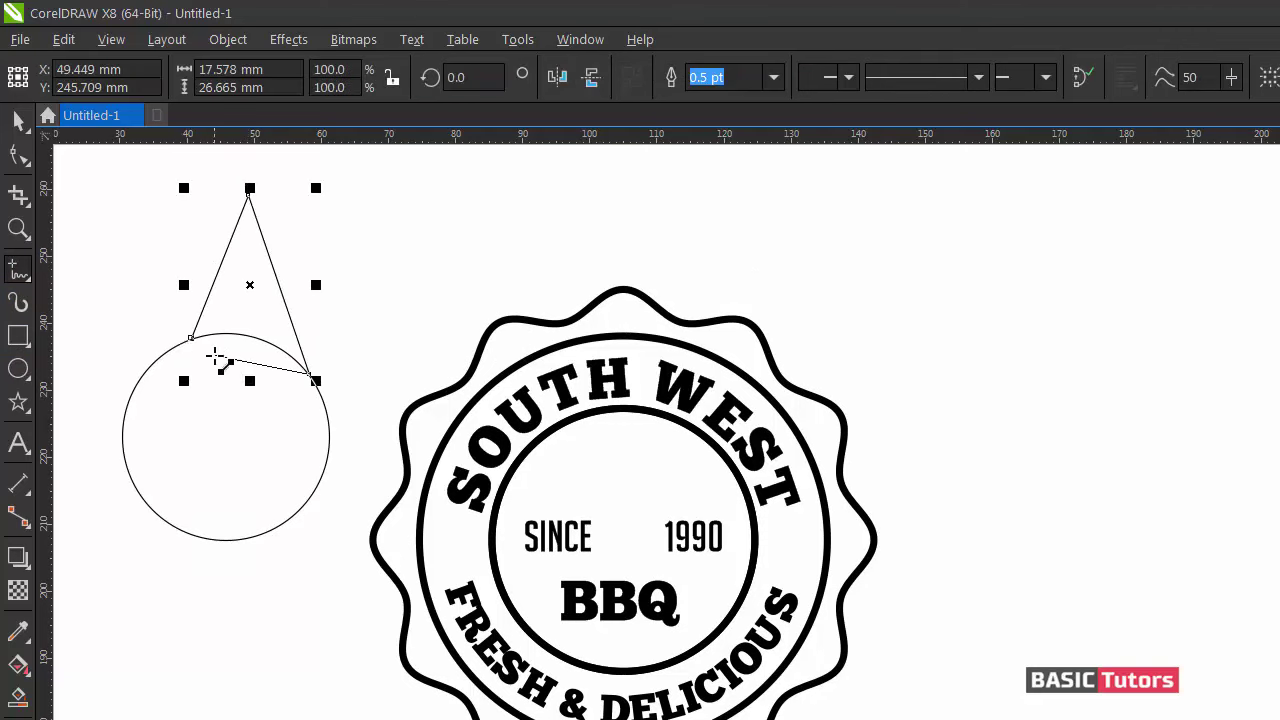
pyautogui.click(191, 338)
# Draw an ellipse about 11 by 14 mm over the circle's lower edge and reshape it into a teardrop with a pointed top.
pyautogui.click(18, 369)
pyautogui.moveTo(212, 470); pyautogui.dragTo(284, 566)
pyautogui.press('F10')
pyautogui.moveTo(196, 508); pyautogui.dragTo(305, 528)
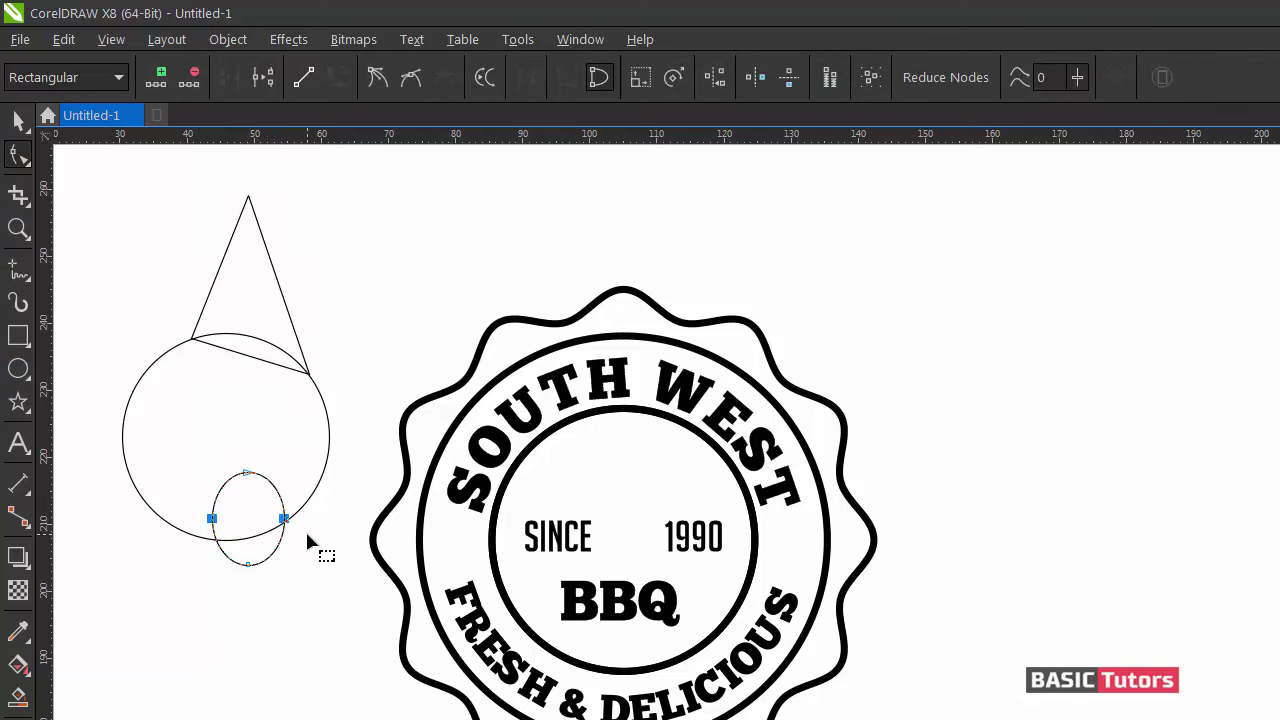
pyautogui.click(247, 472)
pyautogui.press('c')
pyautogui.moveTo(268, 472); pyautogui.dragTo(237, 489)
pyautogui.doubleClick(213, 518)
pyautogui.doubleClick(284, 518)
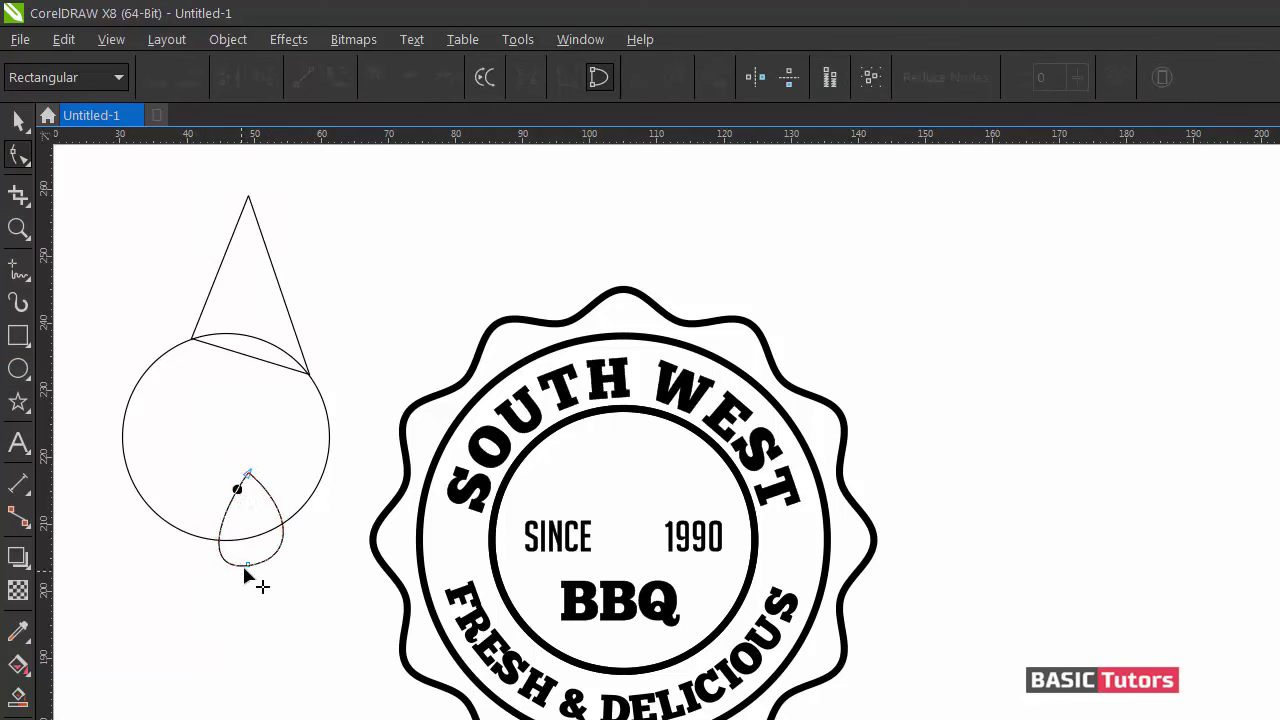
pyautogui.click(248, 567)
pyautogui.moveTo(214, 566); pyautogui.dragTo(199, 572)
pyautogui.press('space')
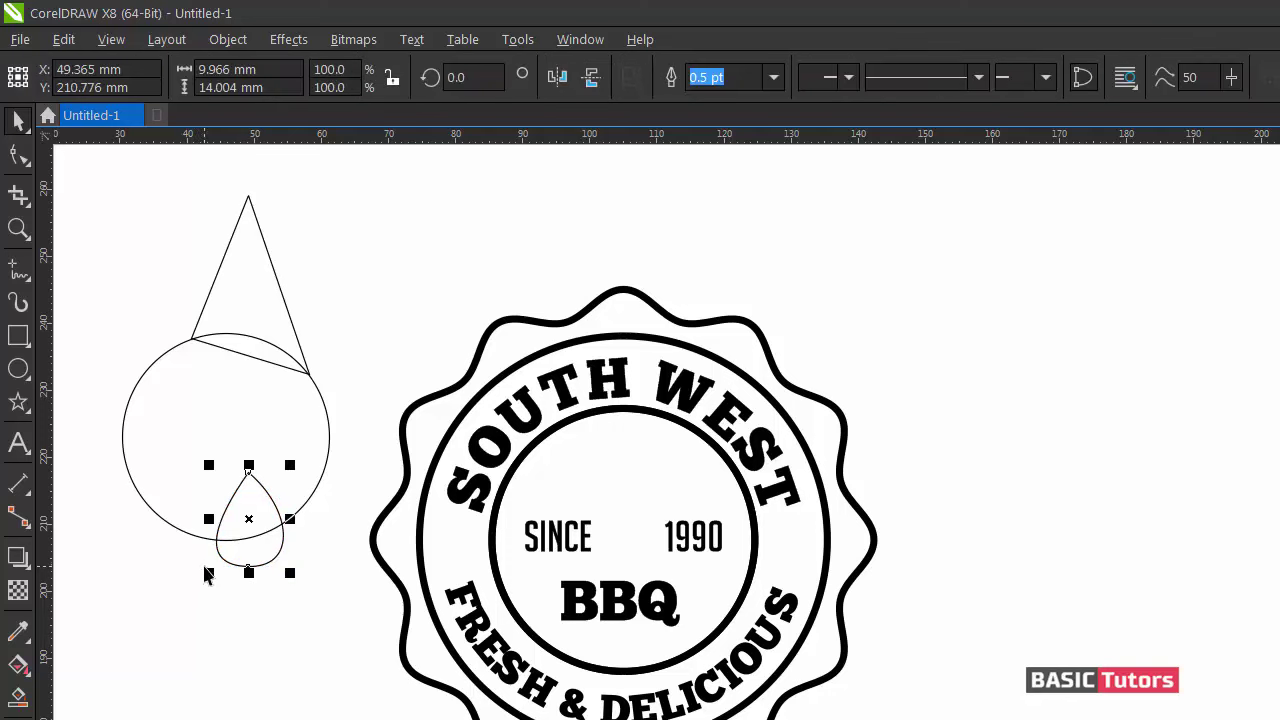
# Centre the teardrop horizontally on the circle and move it up until its base meets the circle's lower edge.
pyautogui.keyDown('shift'); pyautogui.click(311, 491); pyautogui.keyUp('shift')
pyautogui.press('c')
pyautogui.press('Escape')
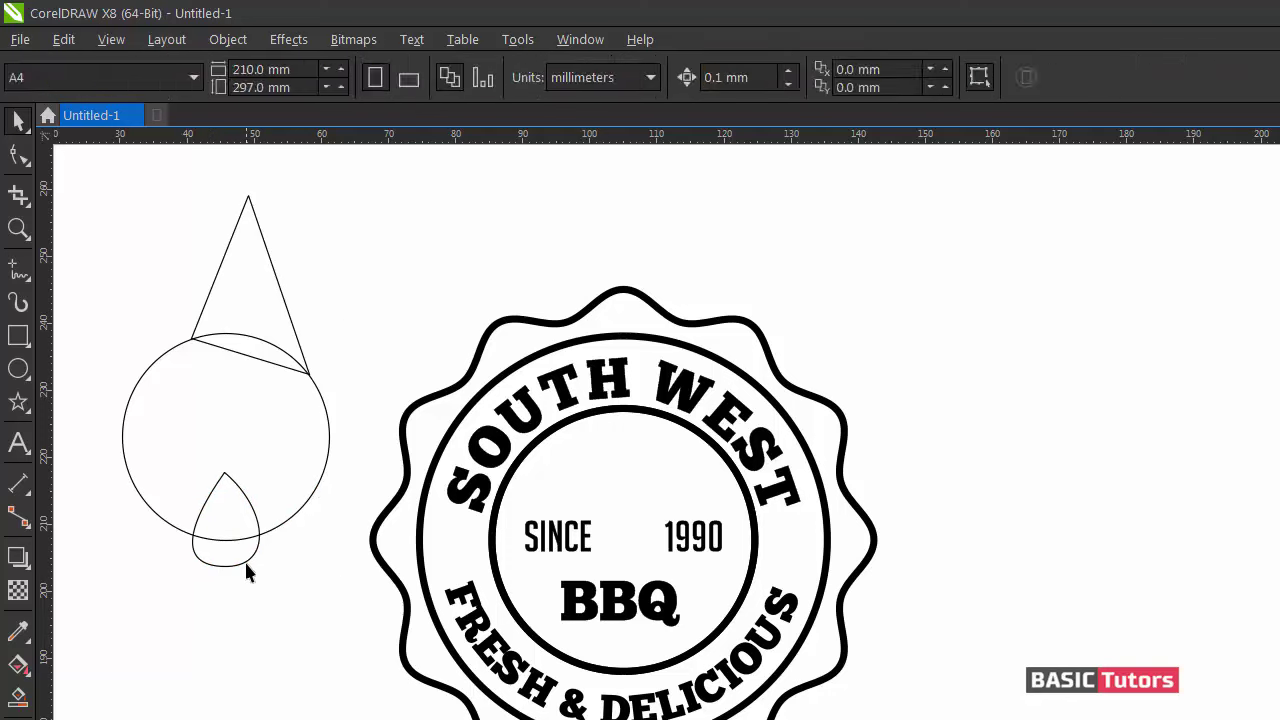
pyautogui.click(245, 561)
pyautogui.moveTo(225, 519); pyautogui.dragTo(225, 492)
pyautogui.moveTo(248, 570); pyautogui.dragTo(248, 573)
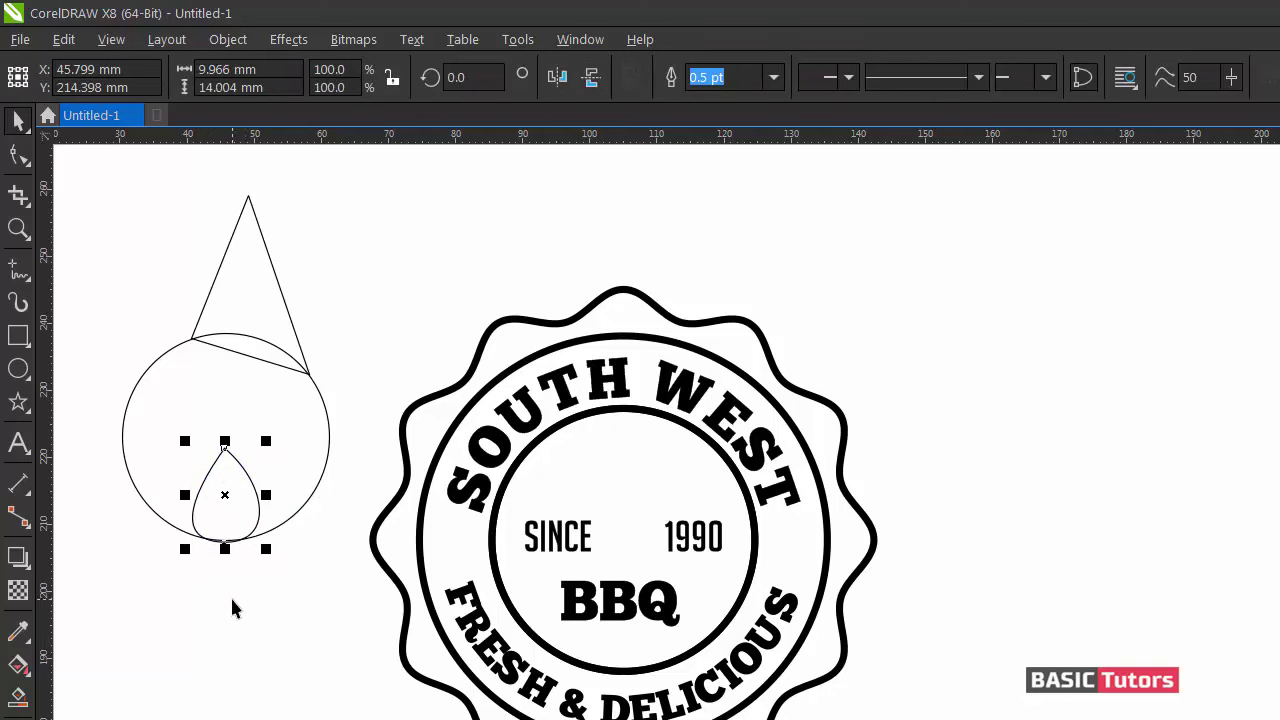
pyautogui.click(232, 600)
# Raise the teardrop's tip and bulge its sides outward, making it about 11 by 16.5 mm.
pyautogui.doubleClick(243, 476)
pyautogui.moveTo(224, 449); pyautogui.dragTo(281, 473)
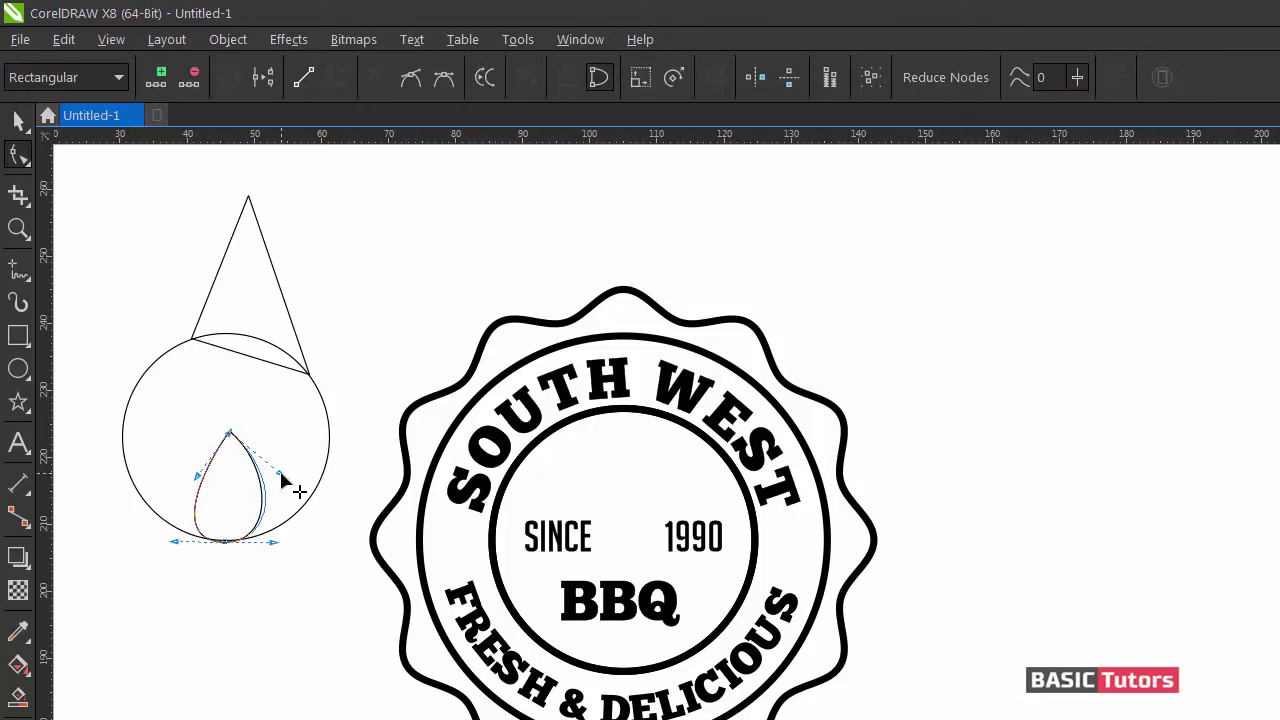
pyautogui.moveTo(197, 477); pyautogui.dragTo(184, 454)
pyautogui.press('space')
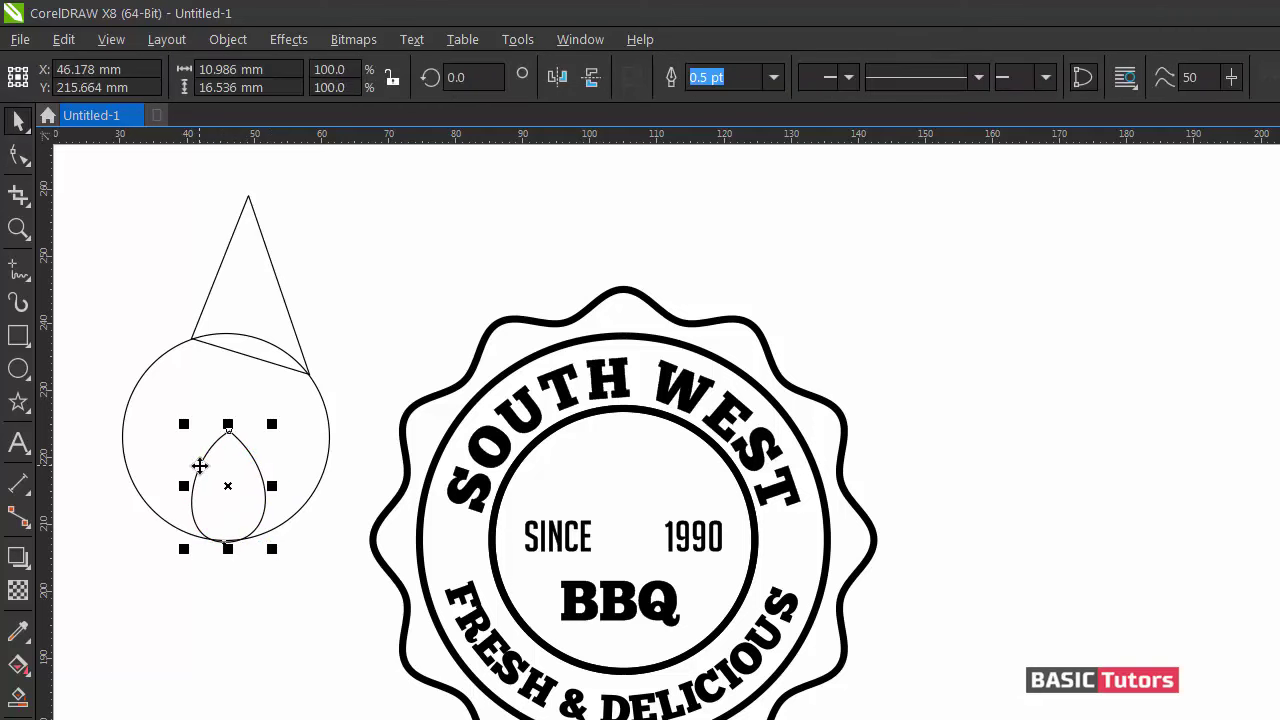
# Cut the teardrop shape out of the circle and delete the leftover teardrop.
pyautogui.keyDown('shift'); pyautogui.click(323, 476); pyautogui.keyUp('shift')
pyautogui.click(707, 80)
pyautogui.click(360, 395)
pyautogui.click(265, 477)
pyautogui.press('Delete')
# Fill the notched circle with black and deselect it.
pyautogui.click(286, 520)
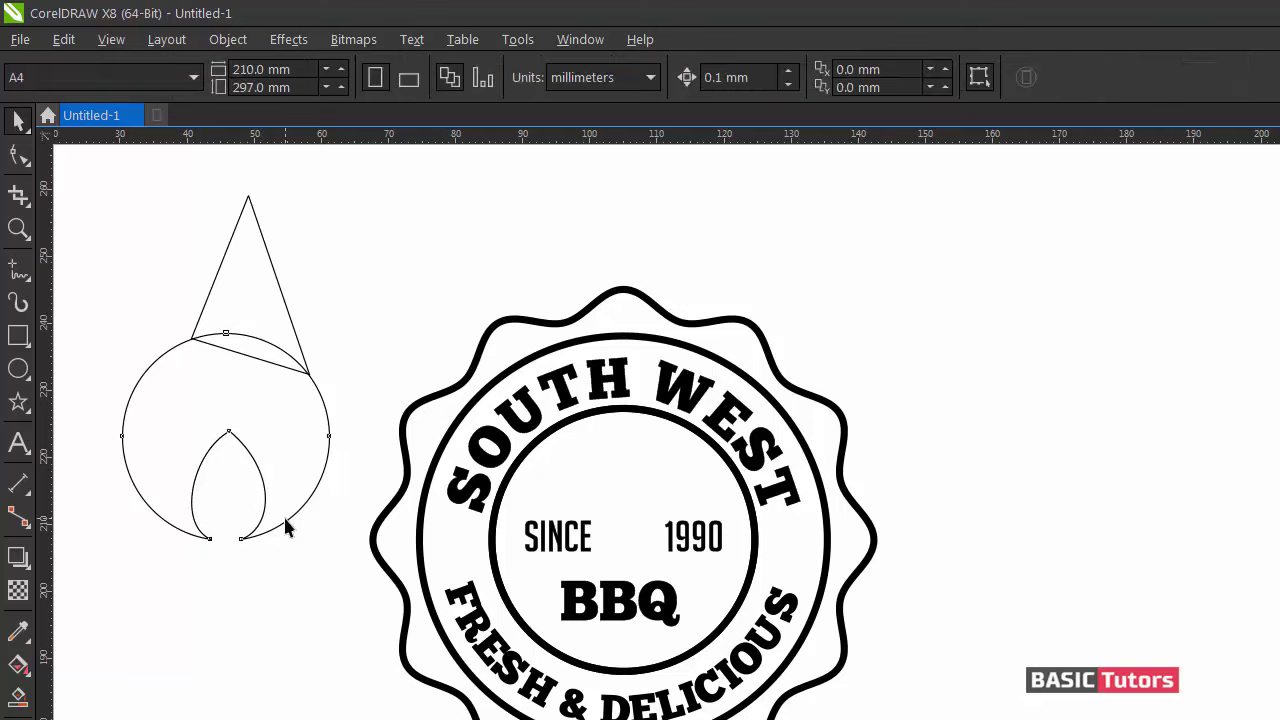
pyautogui.click(1279, 180)
pyautogui.press('Escape')
# Convert the triangle's two long sides to curves and bend both toward the right to form a flame tip.
pyautogui.press('space')
pyautogui.click(223, 258)
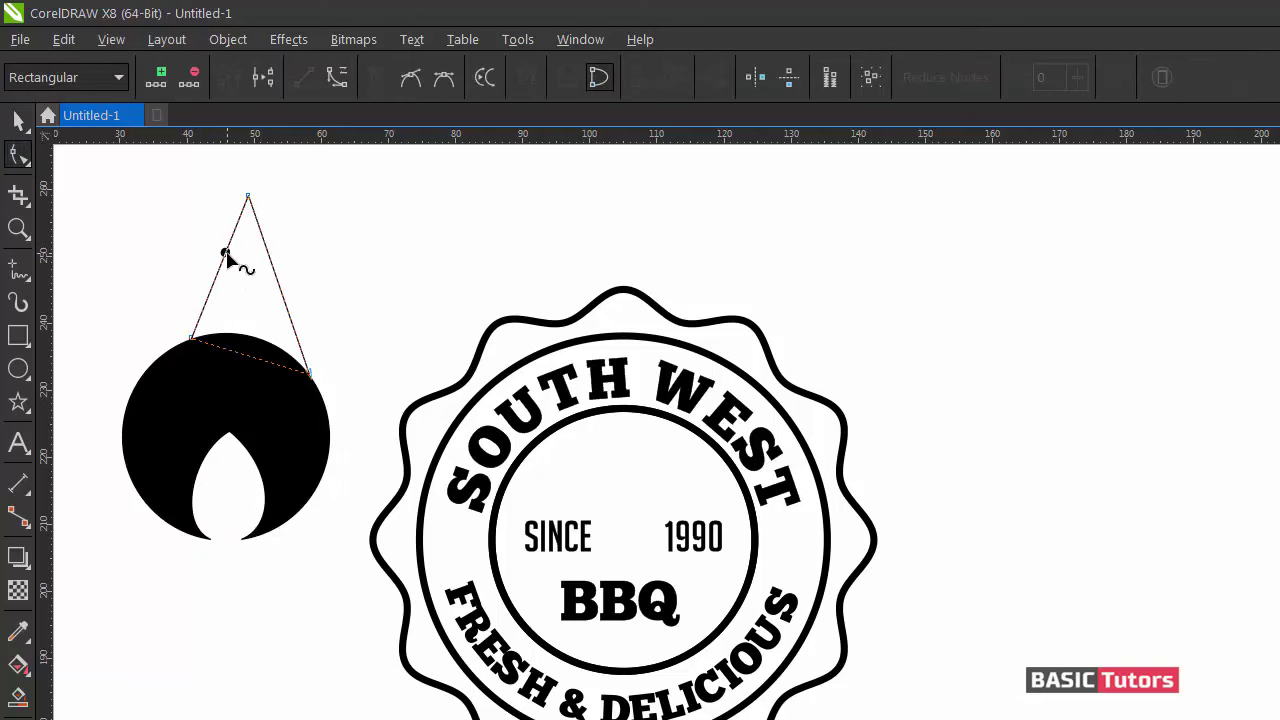
pyautogui.moveTo(221, 279); pyautogui.dragTo(219, 352)
pyautogui.rightClick(278, 288)
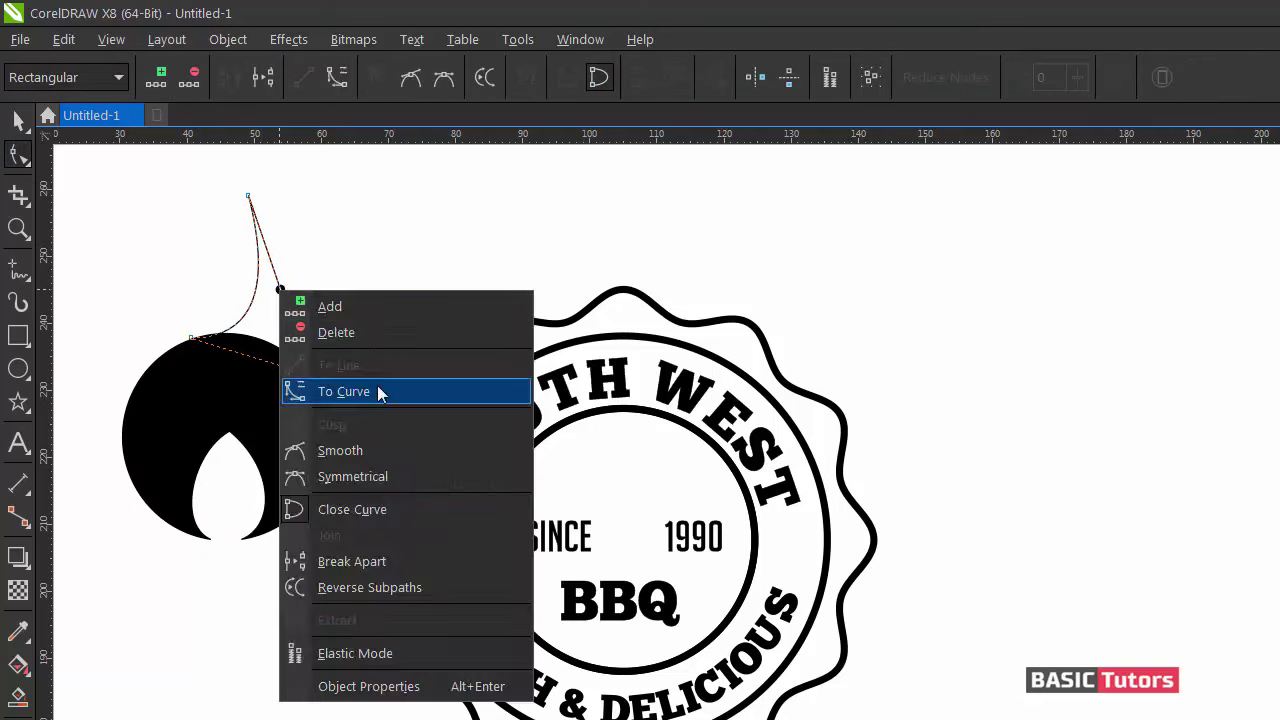
pyautogui.click(377, 394)
pyautogui.moveTo(281, 290); pyautogui.dragTo(307, 277)
pyautogui.press('space')
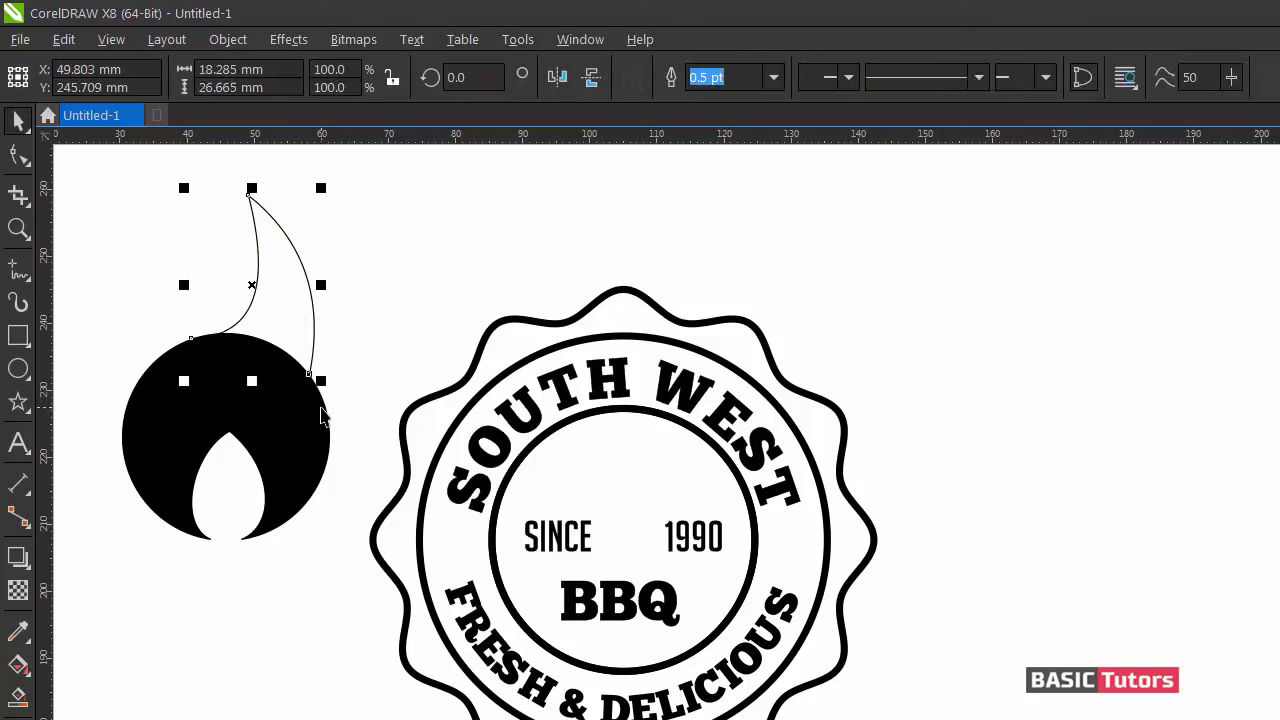
# Weld the flame tip to the black notched circle and smooth the contour near their left junction.
pyautogui.keyDown('shift'); pyautogui.click(321, 406); pyautogui.keyUp('shift')
pyautogui.click(677, 78)
pyautogui.press('Escape')
pyautogui.press('space')
pyautogui.click(234, 331)
pyautogui.moveTo(230, 329); pyautogui.dragTo(220, 332)
pyautogui.press('space')
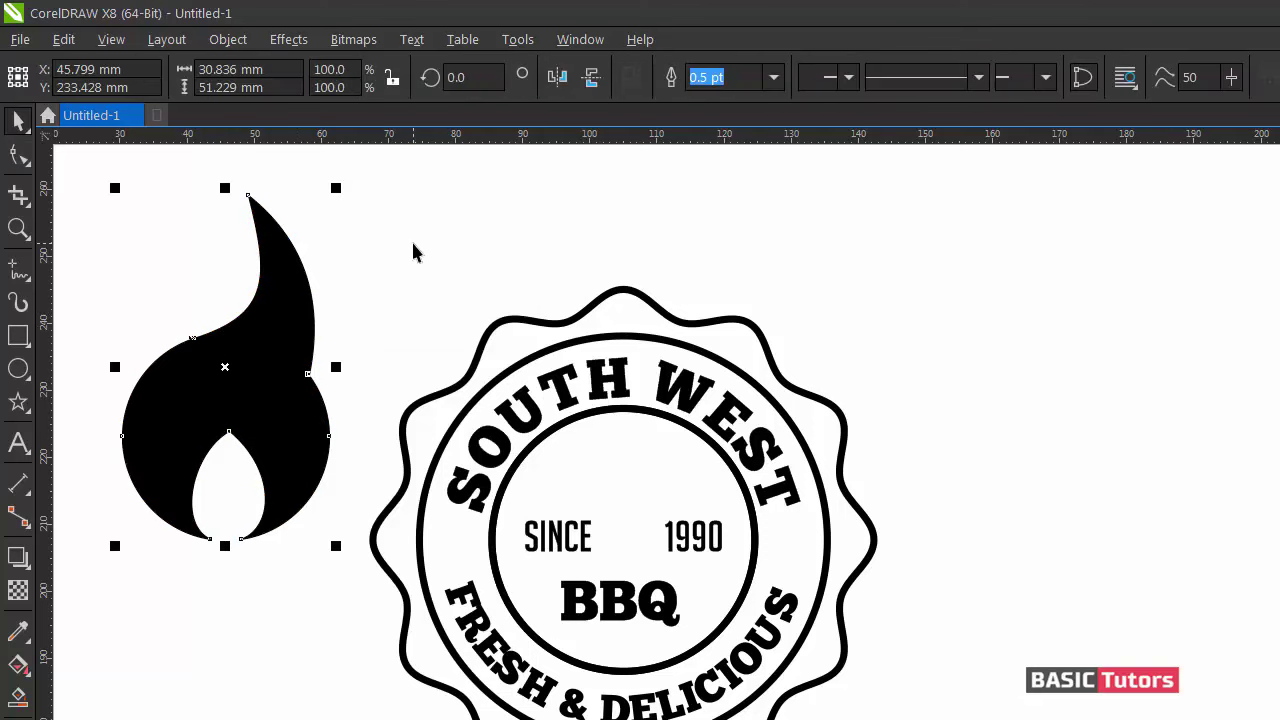
pyautogui.click(363, 242)
# Draw an ellipse about 7 by 9.4 mm over the flame and position it at the corner in its right edge.
pyautogui.click(18, 270)
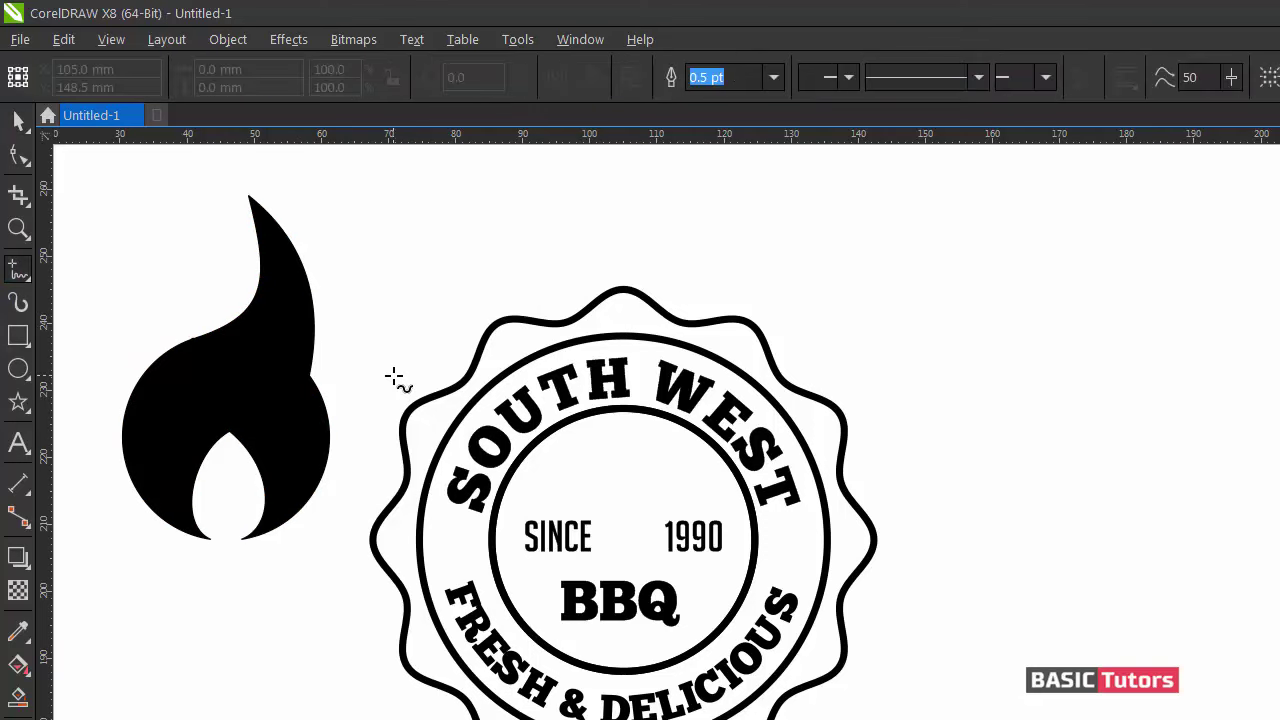
pyautogui.click(18, 368)
pyautogui.moveTo(277, 366)
pyautogui.mouseDown()
pyautogui.moveTo(343, 434)
pyautogui.moveTo(323, 431)
pyautogui.moveTo(258, 350)
pyautogui.mouseUp()
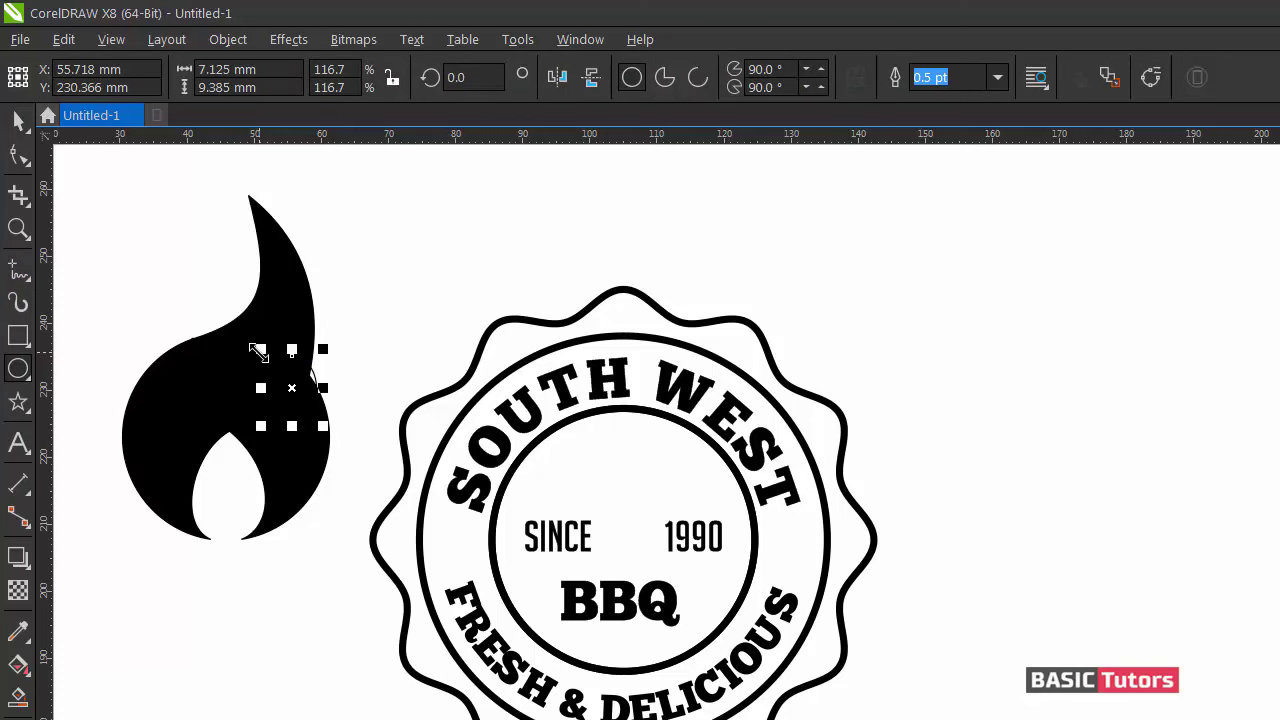
pyautogui.press('space')
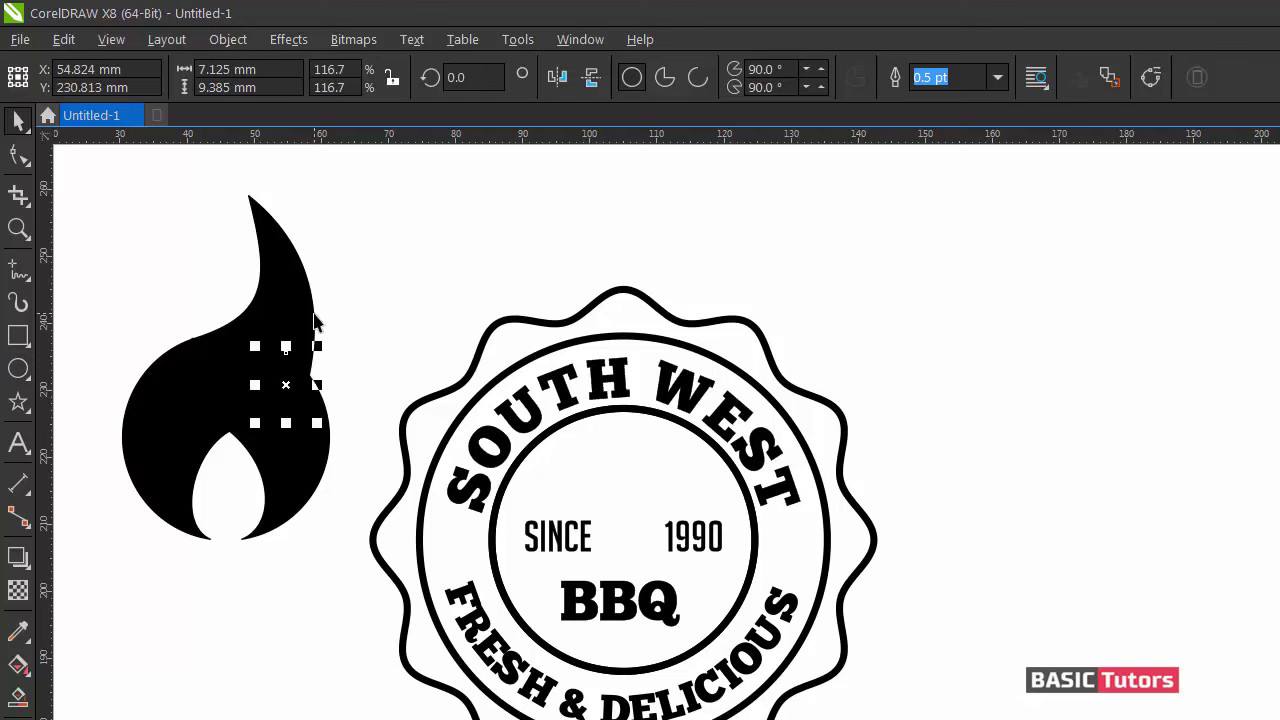
# Cut the ellipse out of the flame and delete the leftover ellipse.
pyautogui.keyDown('shift'); pyautogui.click(316, 322); pyautogui.keyUp('shift')
pyautogui.click(706, 79)
pyautogui.click(299, 361)
pyautogui.press('Delete')
# Add a node on the flame's right edge above the oval hole and remove the junction nodes, opening the hole into a notch.
pyautogui.click(310, 340)
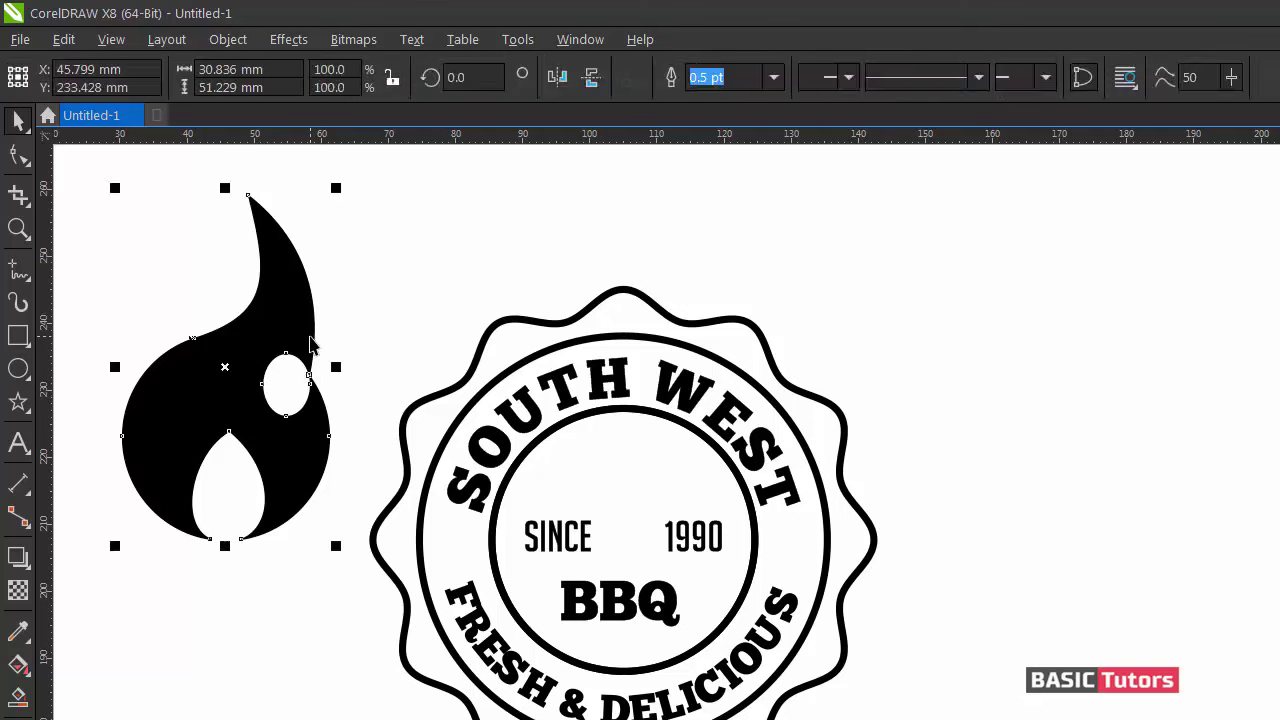
pyautogui.press('F10')
pyautogui.scroll(4, 312, 378)
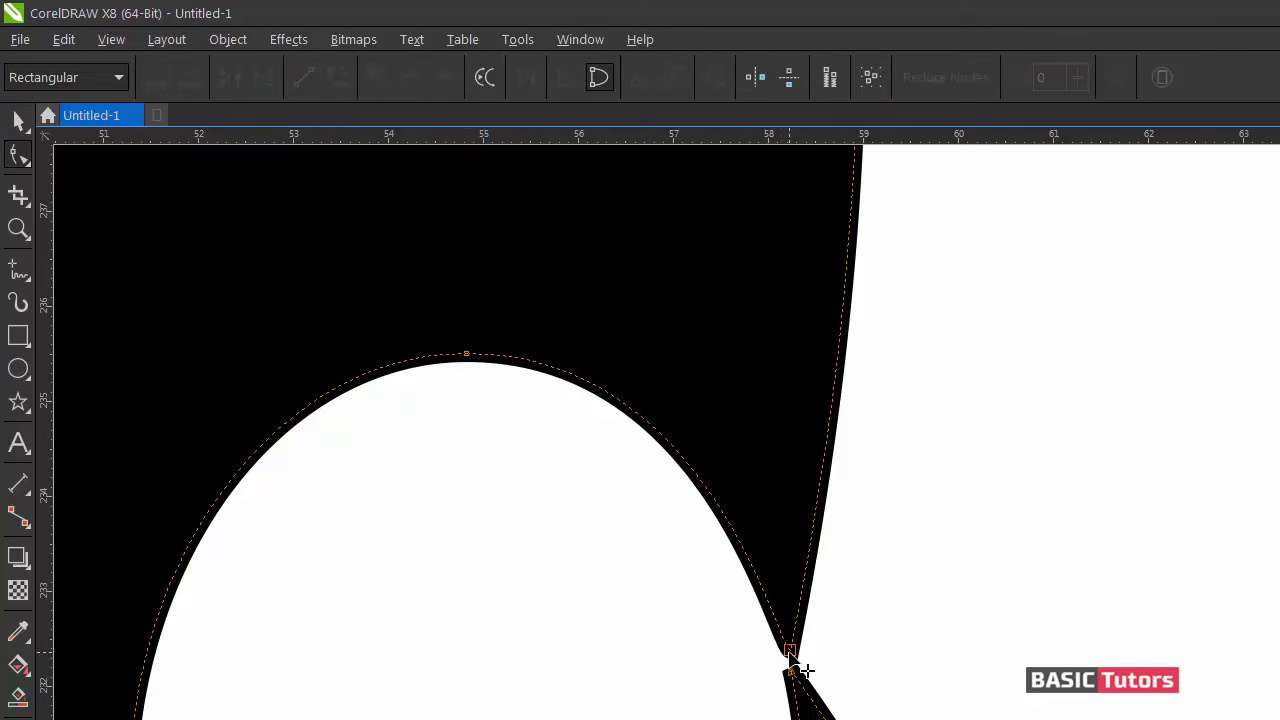
pyautogui.click(834, 417)
pyautogui.scroll(-5, 809, 626)
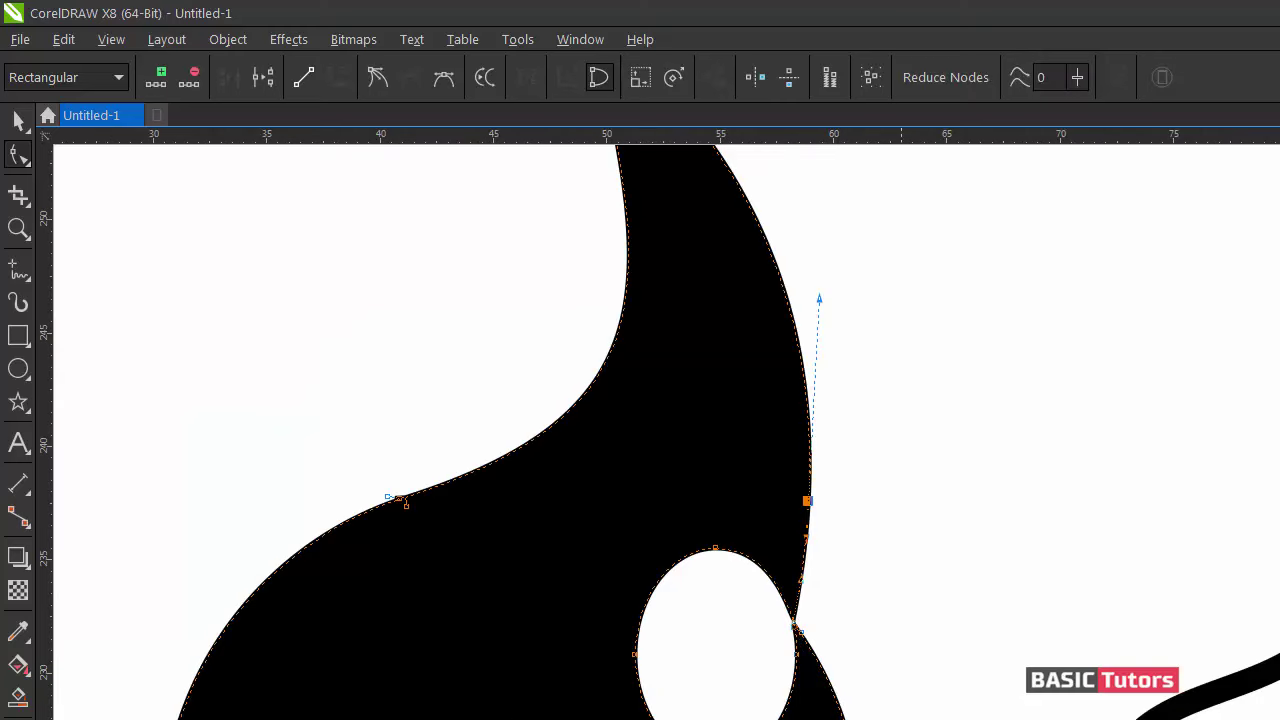
pyautogui.click(548, 365)
pyautogui.moveTo(548, 365); pyautogui.dragTo(609, 350)
pyautogui.doubleClick(609, 350)
pyautogui.doubleClick(541, 347)
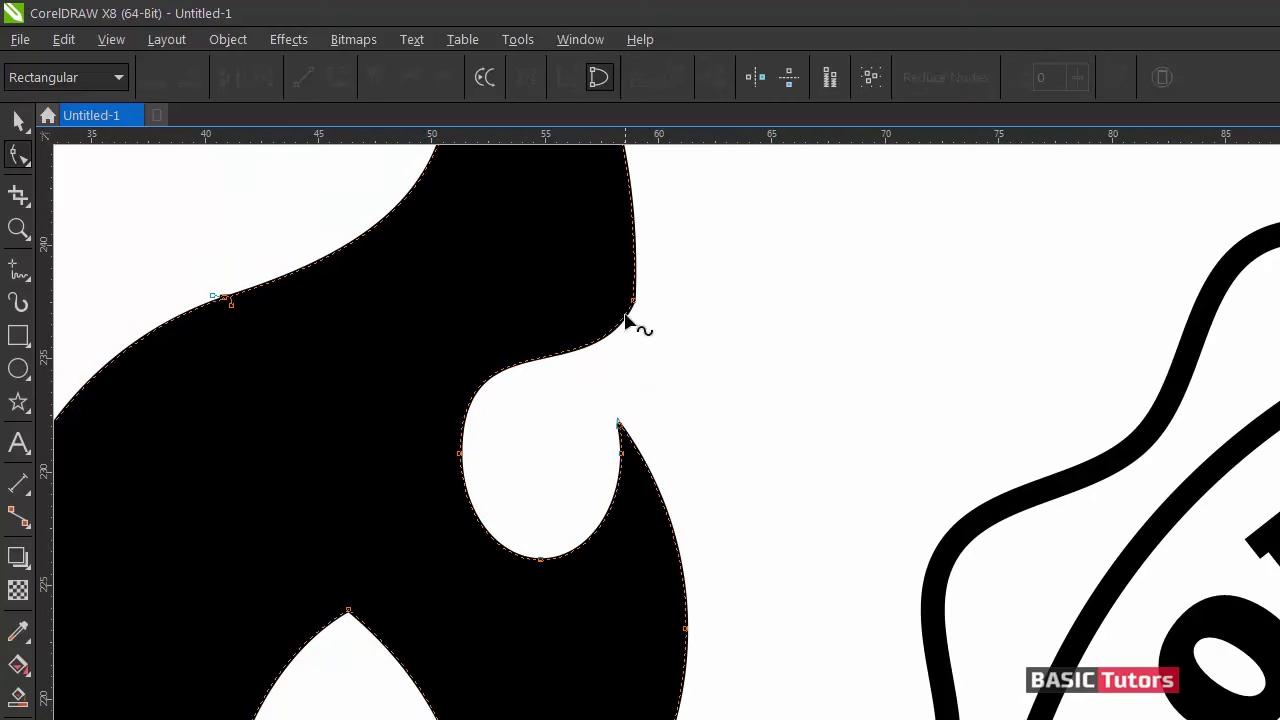
# Delete the extra edge node above the notch and smooth the flame's right contour into the notch.
pyautogui.scroll(-2, 633, 302)
pyautogui.doubleClick(633, 302)
pyautogui.moveTo(633, 260); pyautogui.dragTo(629, 261)
pyautogui.click(594, 352)
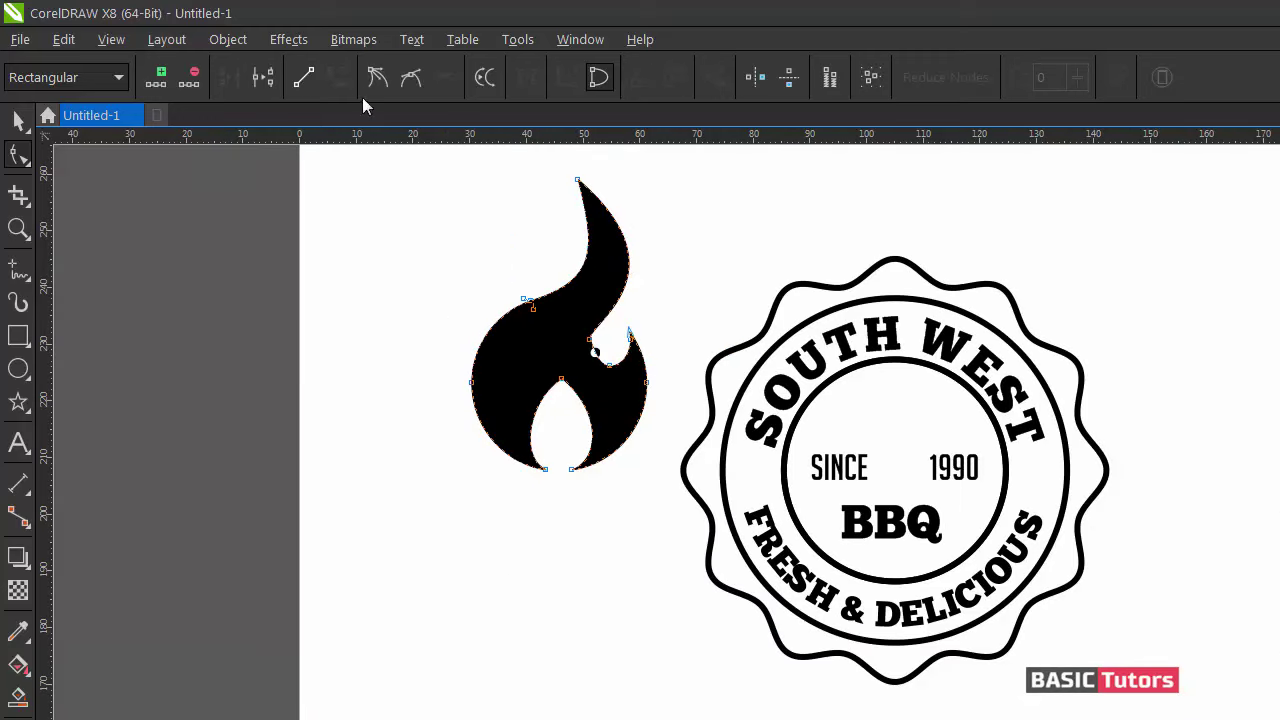
pyautogui.moveTo(546, 312); pyautogui.dragTo(835, 512)
pyautogui.click(537, 271)
pyautogui.moveTo(559, 327); pyautogui.dragTo(525, 336)
pyautogui.scroll(-4, 564, 223)
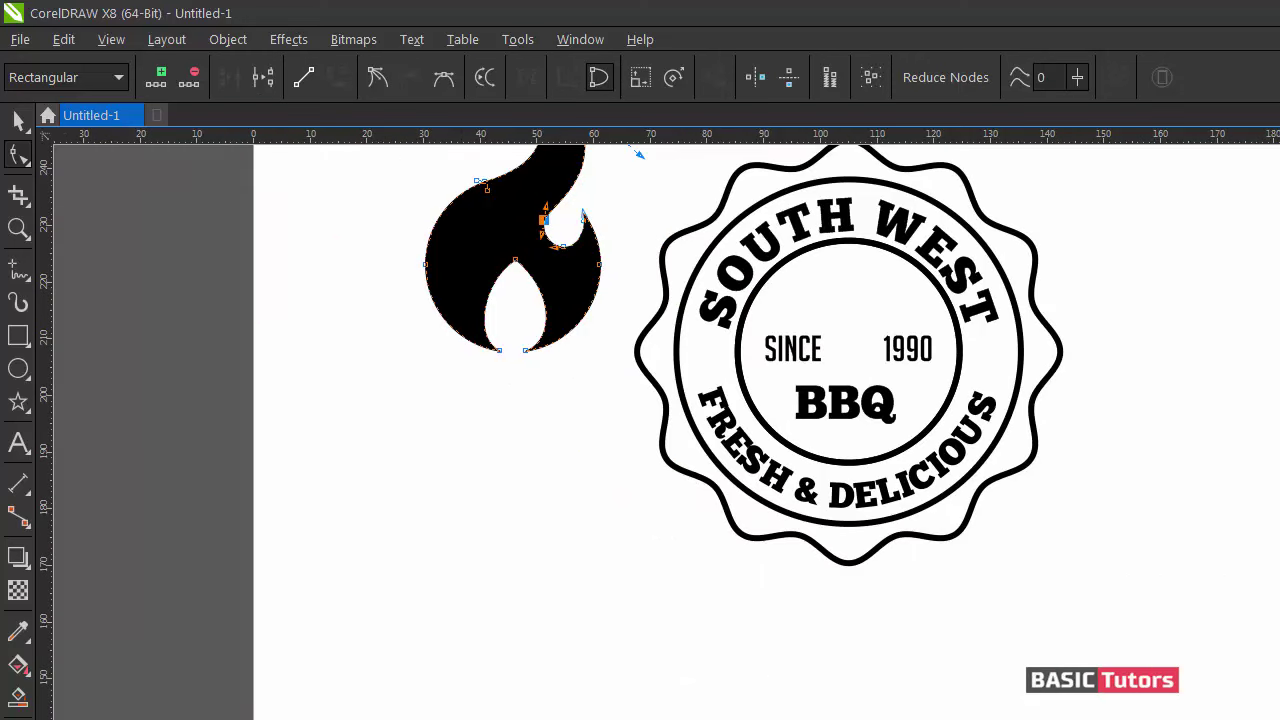
pyautogui.scroll(3, 640, 430)
pyautogui.press('space')
pyautogui.click(698, 419)
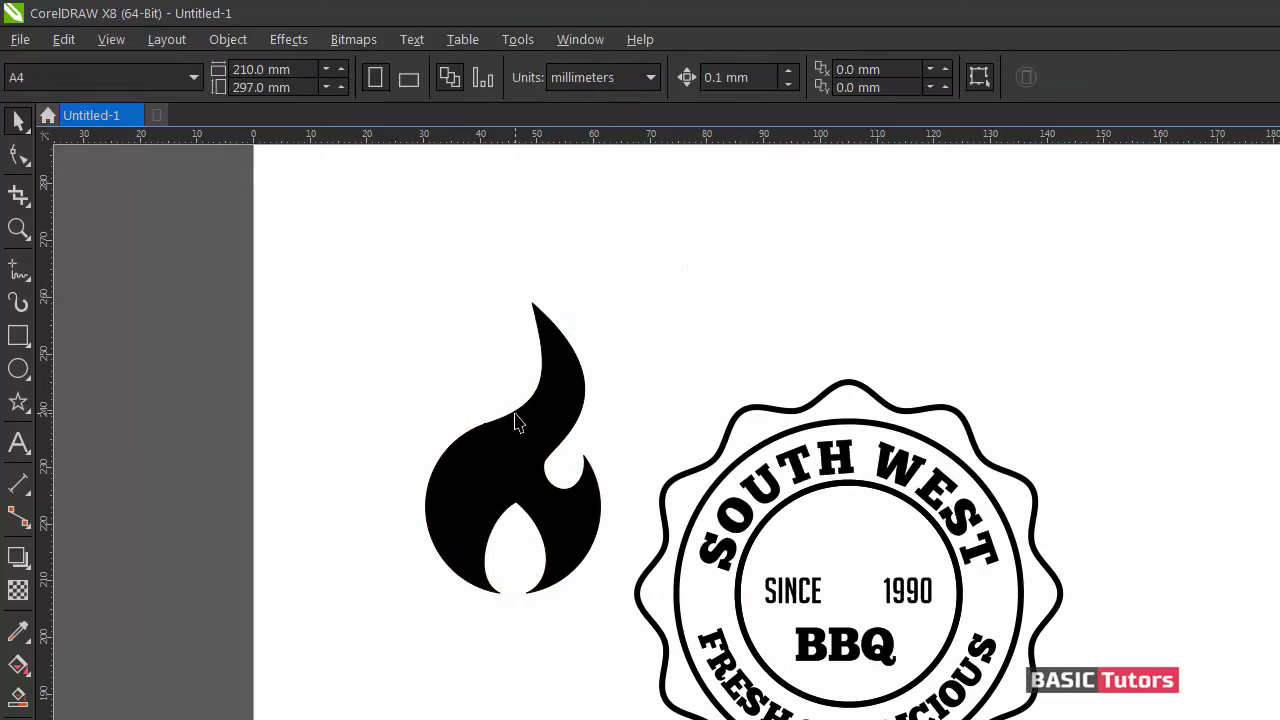
# Shrink the flame and place it inside the badge's inner circle, centred above SINCE and 1990.
pyautogui.moveTo(515, 422); pyautogui.dragTo(905, 420)
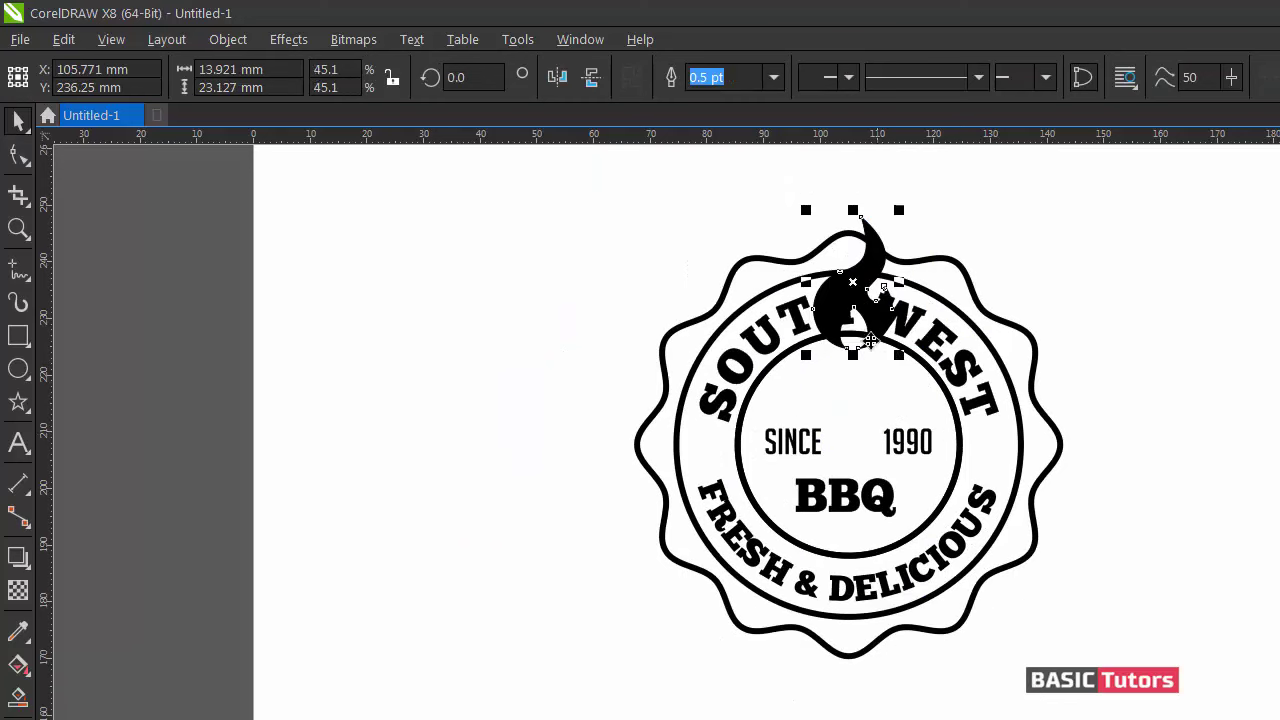
pyautogui.moveTo(871, 341); pyautogui.dragTo(865, 415)
pyautogui.moveTo(893, 284); pyautogui.dragTo(883, 301)
pyautogui.moveTo(852, 360); pyautogui.dragTo(852, 383)
pyautogui.moveTo(883, 324); pyautogui.dragTo(873, 341)
pyautogui.click(1116, 263)
# Draw a rectangle about 19 by 5.6 mm beside the badge, round its corners, and slim it to about 2.9 mm high.
pyautogui.press('F2')
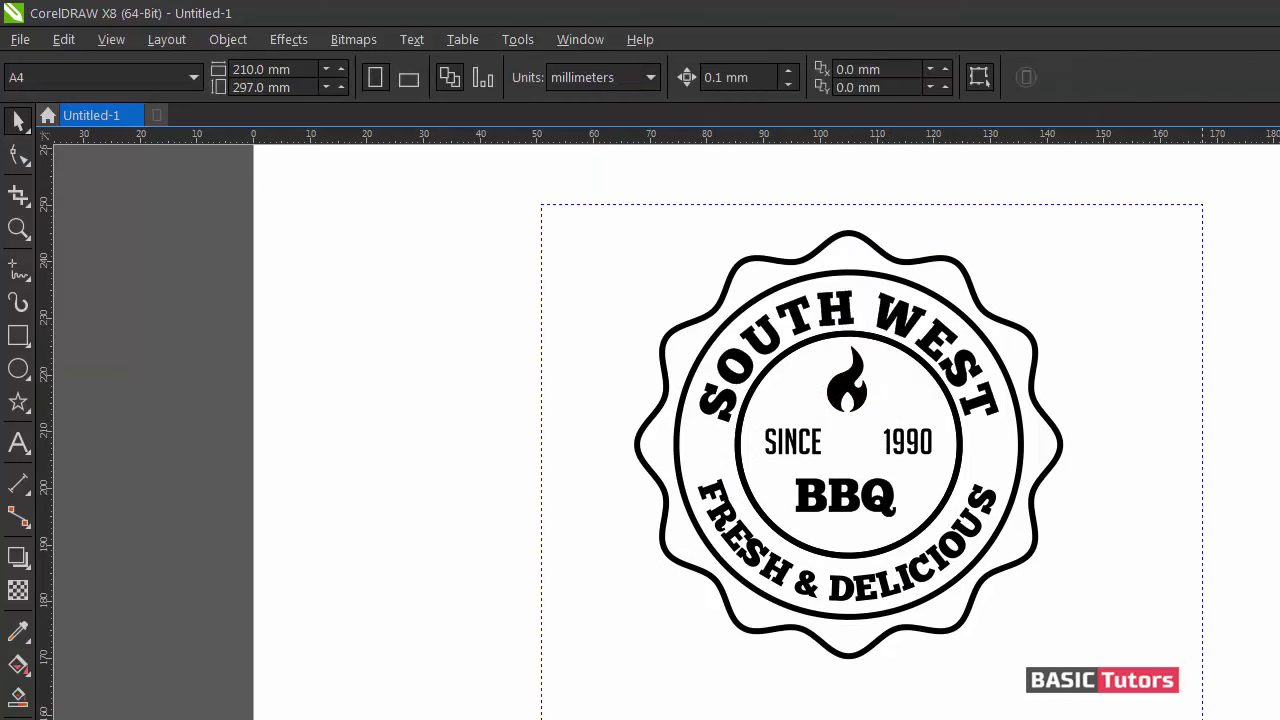
pyautogui.moveTo(541, 204); pyautogui.dragTo(1203, 719)
pyautogui.hscroll(3, 680, 440)
pyautogui.click(18, 336)
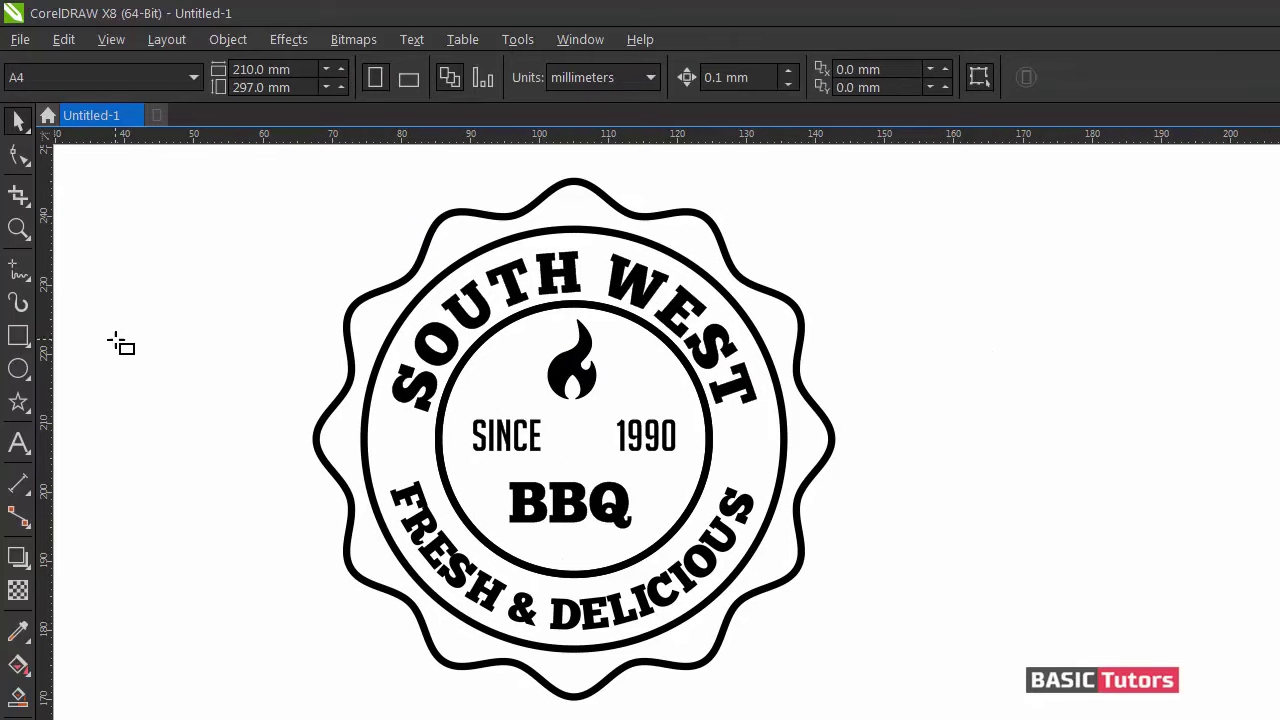
pyautogui.moveTo(104, 244)
pyautogui.mouseDown()
pyautogui.moveTo(214, 280)
pyautogui.moveTo(257, 277)
pyautogui.moveTo(233, 290)
pyautogui.mouseUp()
pyautogui.click(18, 155)
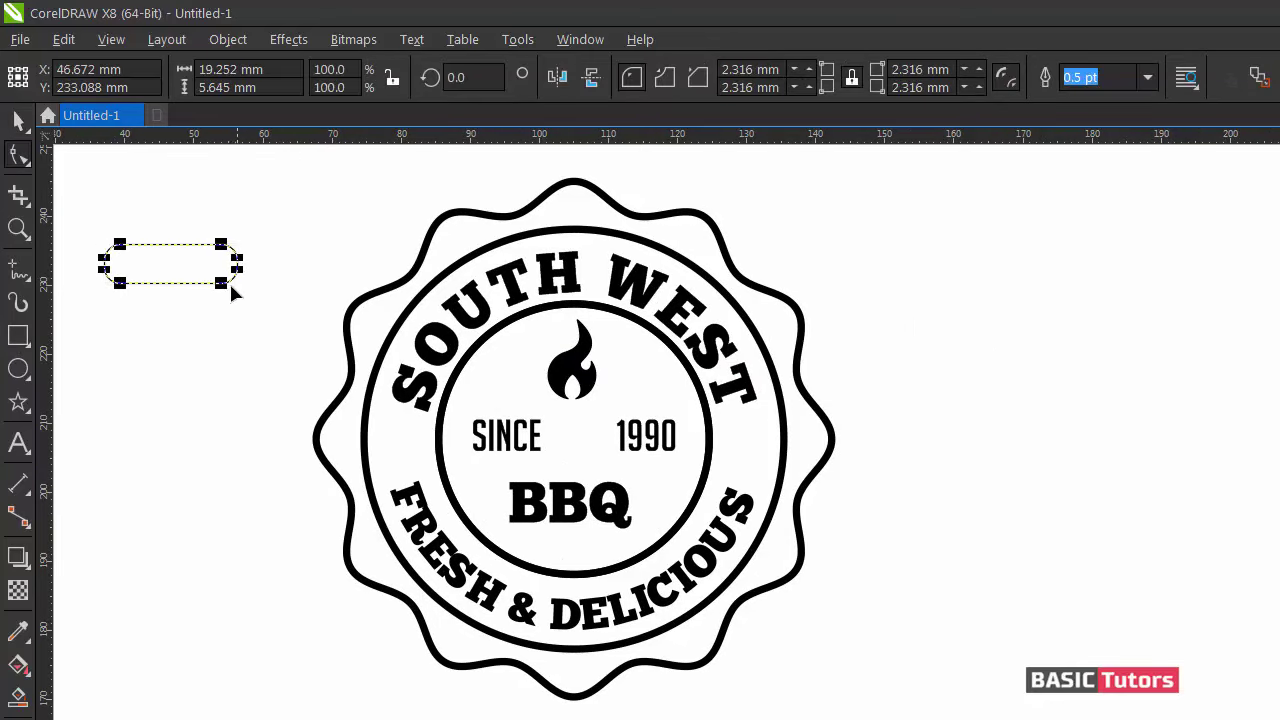
pyautogui.press('space')
pyautogui.click(252, 311)
pyautogui.click(226, 246)
pyautogui.moveTo(246, 236); pyautogui.dragTo(240, 255)
# Draw a long thin shaft from the rounded handle's right end and weld both into one shape about 49.5 mm long.
pyautogui.moveTo(182, 274); pyautogui.dragTo(453, 276)
pyautogui.click(182, 330)
pyautogui.click(18, 336)
pyautogui.press('space')
pyautogui.keyDown('shift'); pyautogui.click(120, 267); pyautogui.keyUp('shift')
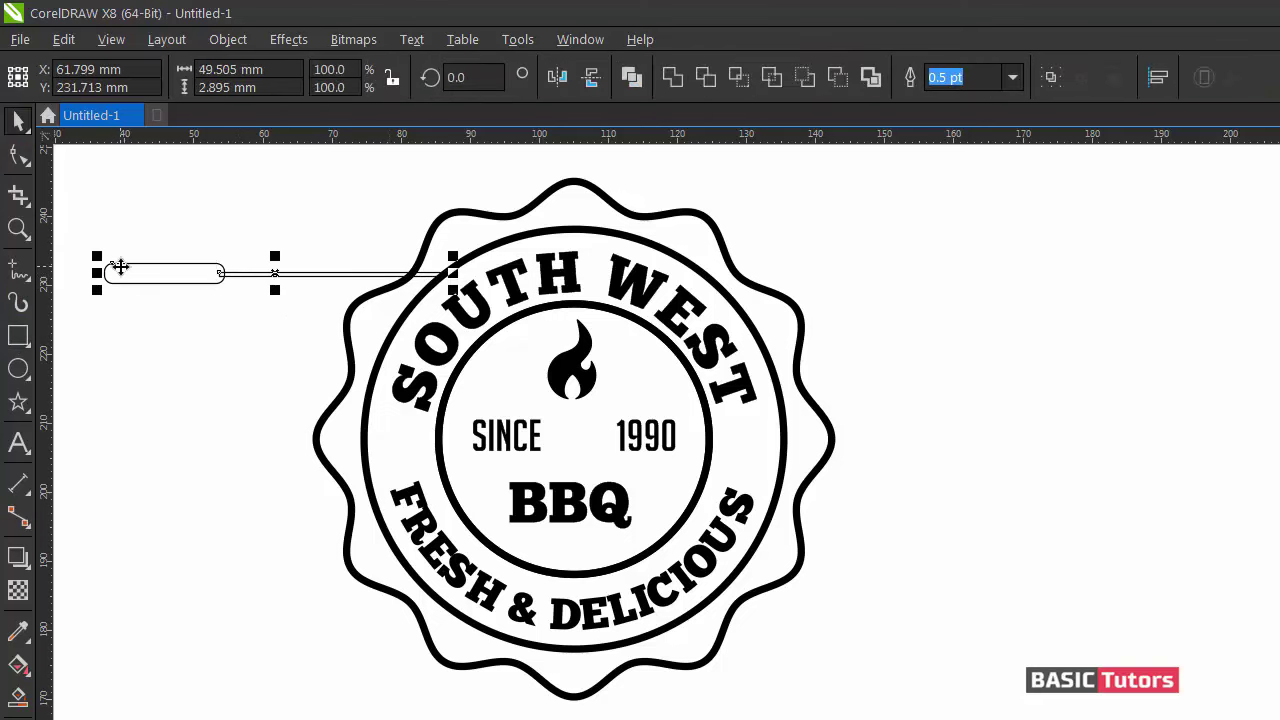
pyautogui.click(672, 77)
# Move the handle and shaft to the badge's upper right and draw a rectangle about 18.4 by 9.4 mm at the shaft's end.
pyautogui.moveTo(270, 274); pyautogui.dragTo(889, 208)
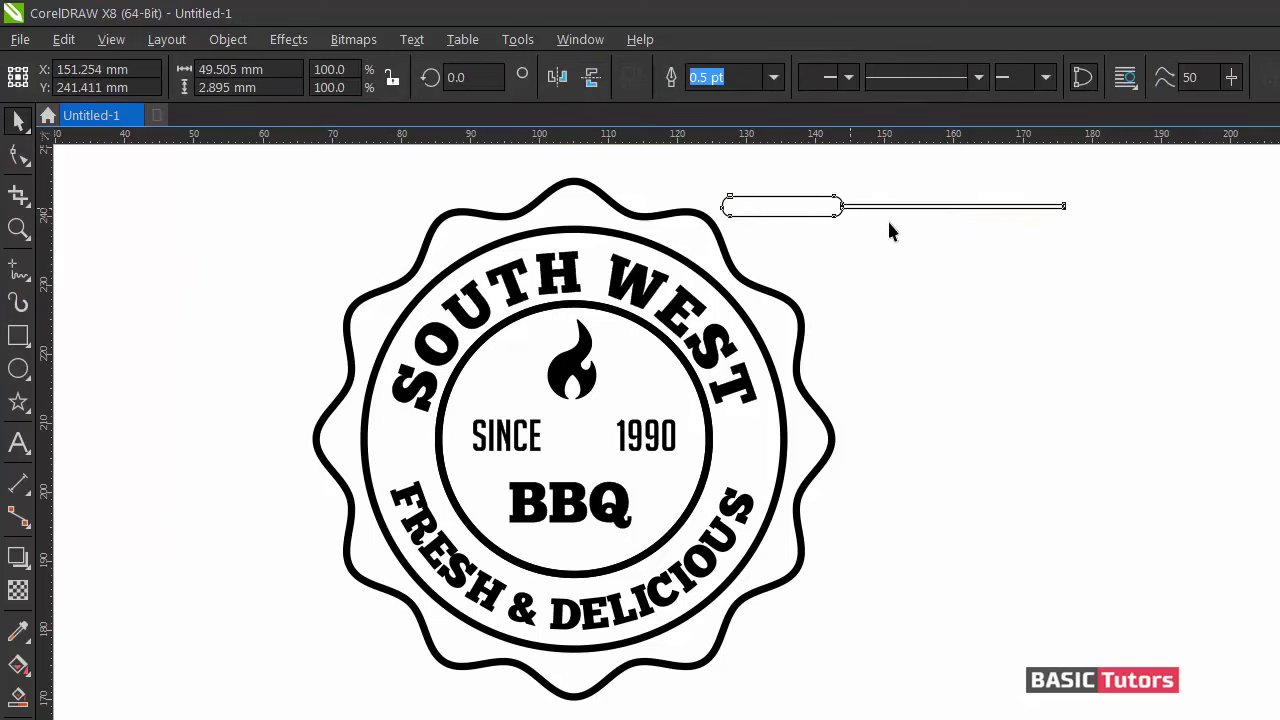
pyautogui.click(306, 272)
pyautogui.click(18, 336)
pyautogui.hscroll(2, 1051, 545)
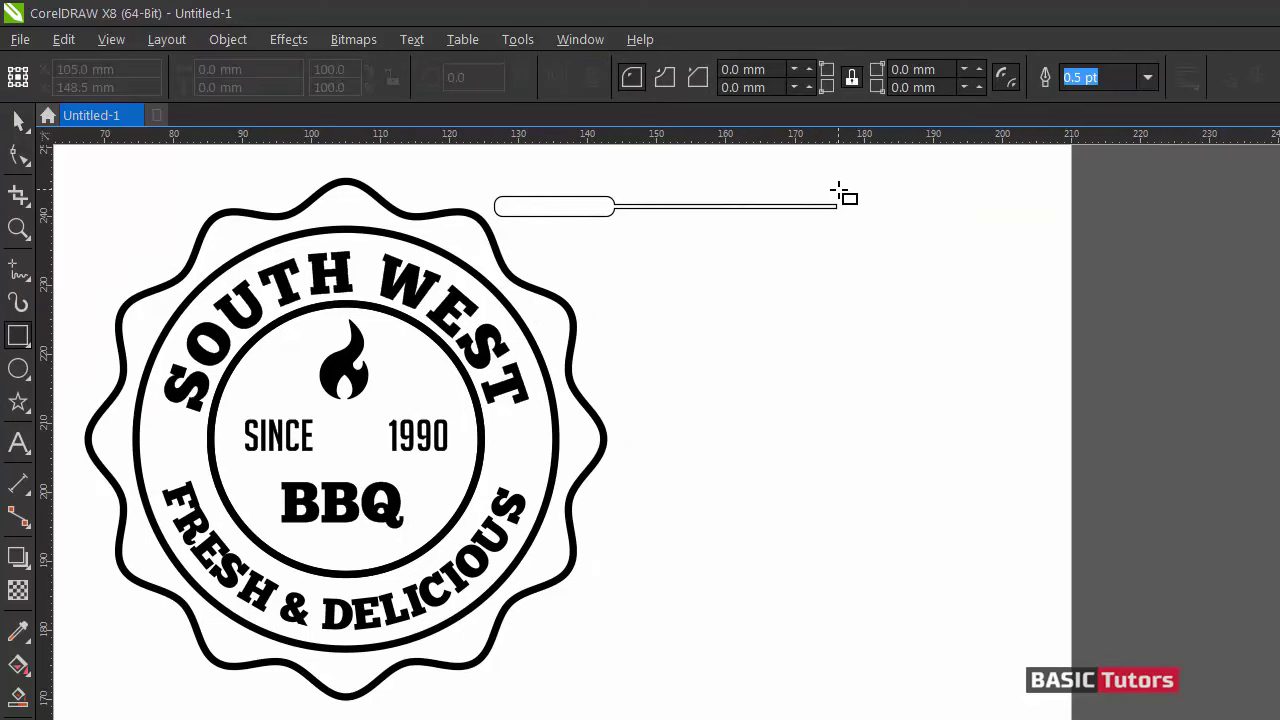
pyautogui.moveTo(838, 178); pyautogui.dragTo(966, 252)
pyautogui.press('space')
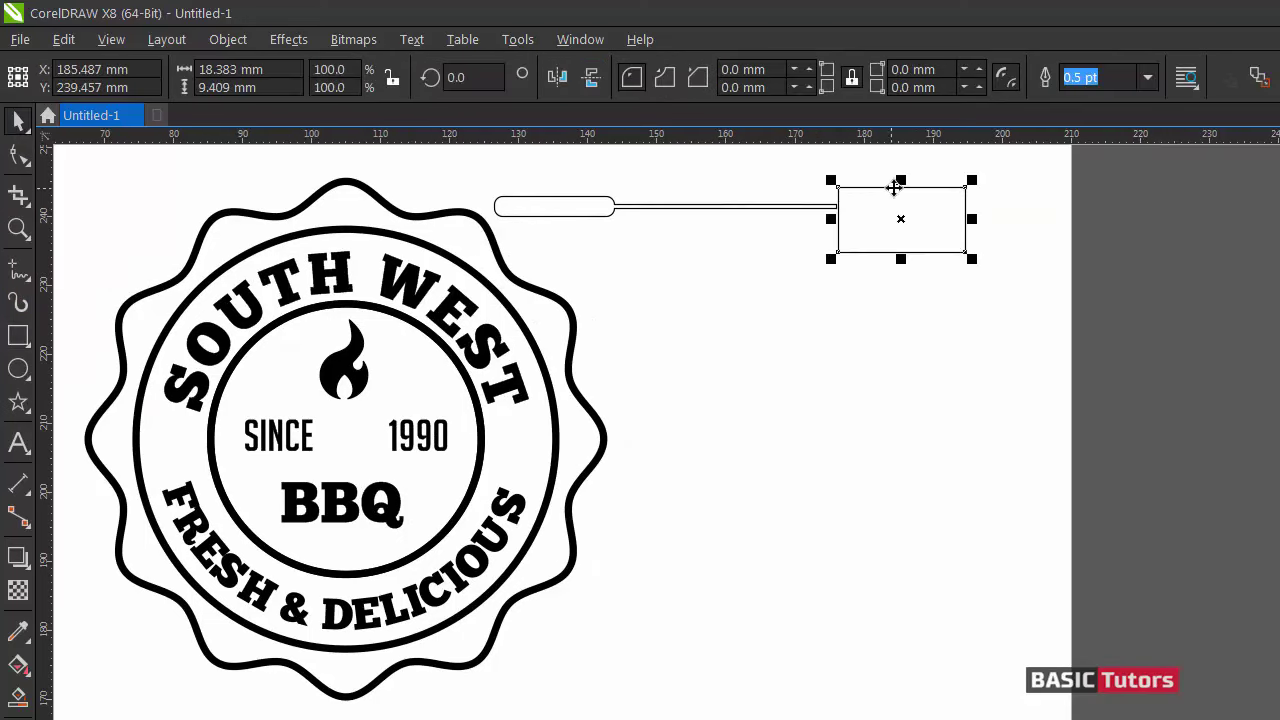
# Centre the rectangle vertically on the shaft and enlarge its height to about 10.9 mm.
pyautogui.keyDown('shift'); pyautogui.click(716, 208); pyautogui.keyUp('shift')
pyautogui.press('e')
pyautogui.press('Escape')
pyautogui.click(868, 167)
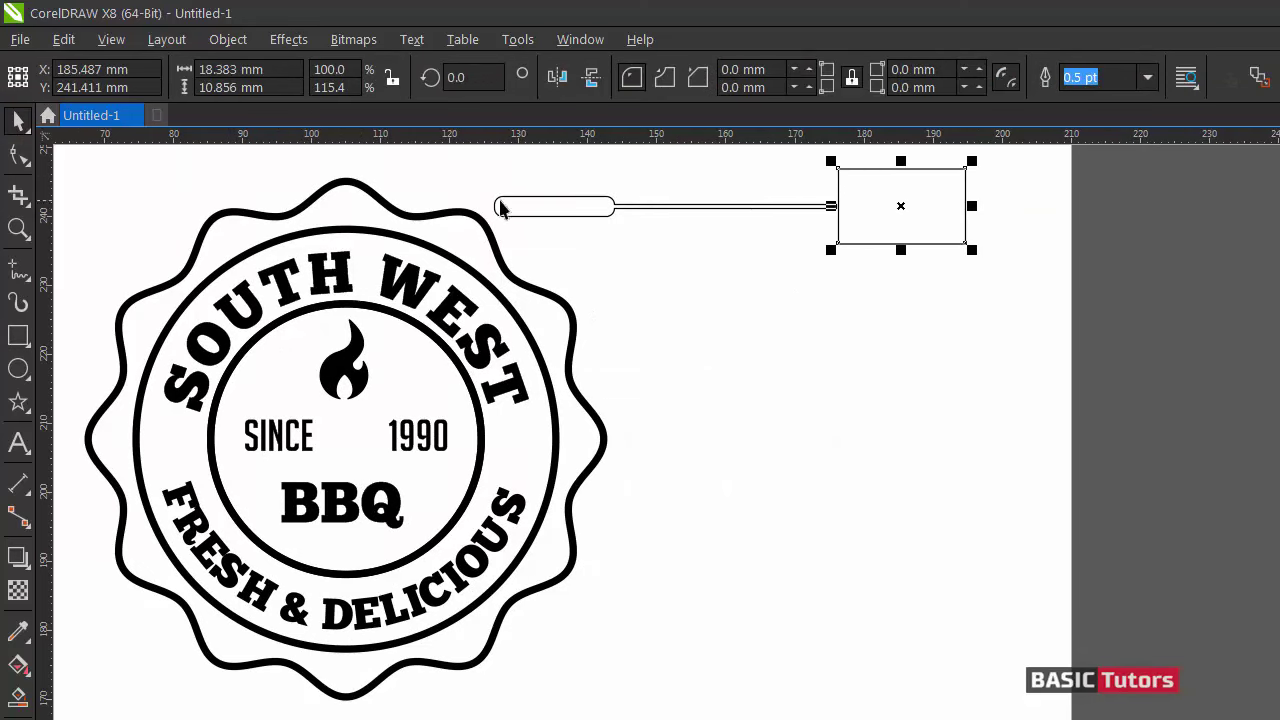
# Chamfer the blade rectangle's corners and convert it to curves.
pyautogui.click(19, 155)
pyautogui.moveTo(838, 169); pyautogui.dragTo(863, 170)
pyautogui.press('space')
pyautogui.click(1005, 234)
pyautogui.click(951, 182)
pyautogui.hotkey('ctrl', 'q')
# Delete the outer end nodes of the blade, leaving a straight outer edge and chamfers only at the shaft end.
pyautogui.press('space')
pyautogui.moveTo(991, 270); pyautogui.dragTo(956, 166)
pyautogui.press('Delete')
pyautogui.rightClick(953, 180)
pyautogui.click(995, 248)
pyautogui.press('space')
pyautogui.click(995, 248)
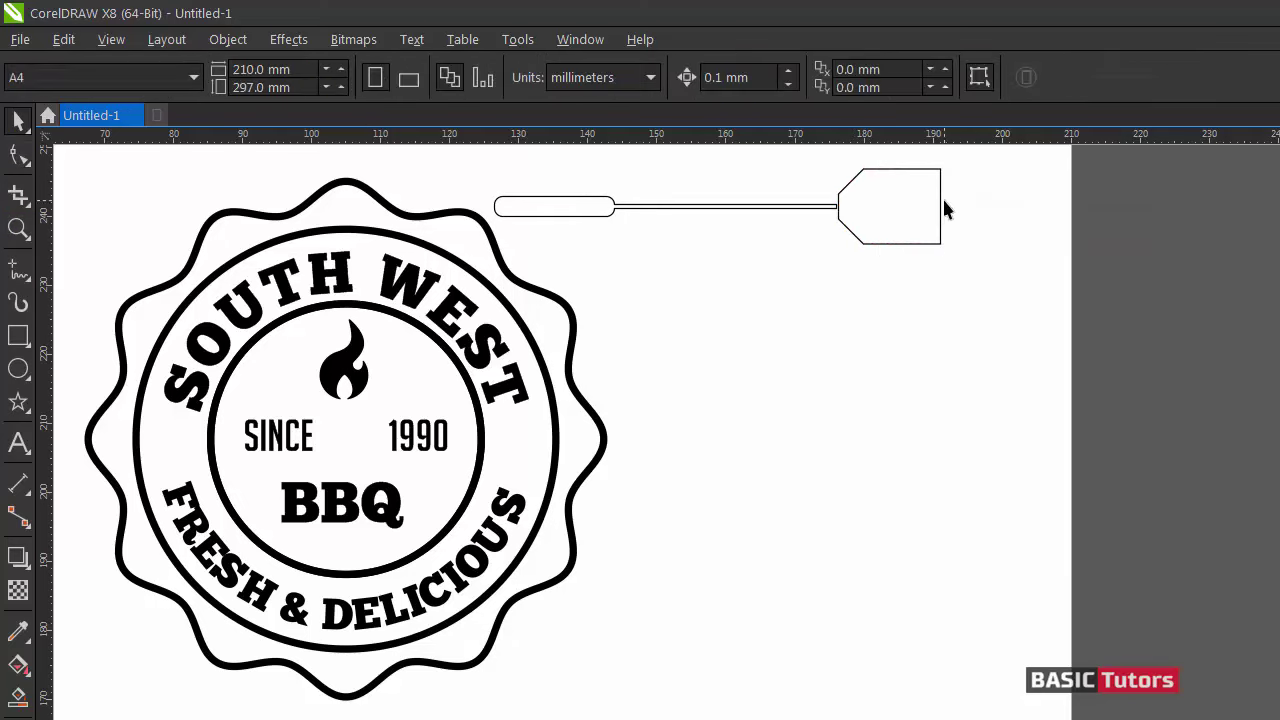
# Move the blade's outer edge outward to lengthen the blade.
pyautogui.click(941, 202)
pyautogui.press('space')
pyautogui.moveTo(968, 308)
pyautogui.mouseDown()
pyautogui.moveTo(922, 150)
pyautogui.moveTo(966, 309)
pyautogui.mouseUp()
pyautogui.press('space')
pyautogui.click(1025, 331)
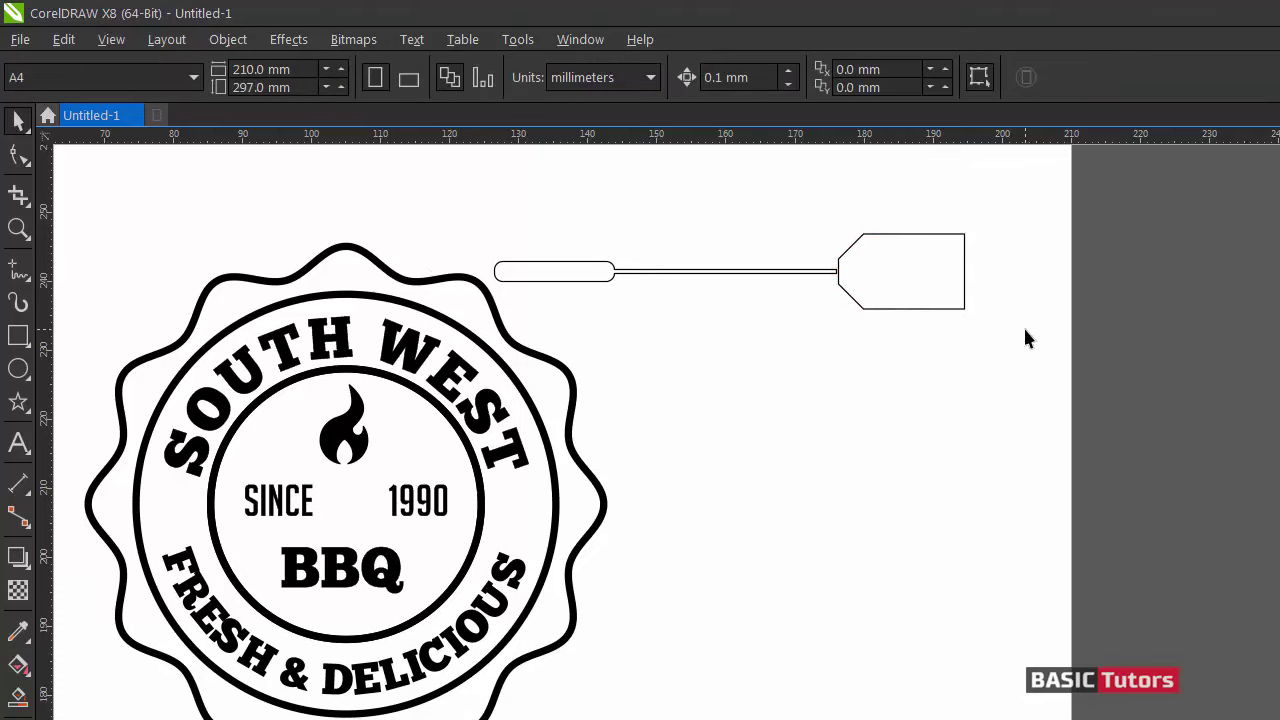
# Weld the blade to the handle and shaft and fill the spatula with black.
pyautogui.click(894, 271)
pyautogui.moveTo(894, 271); pyautogui.dragTo(855, 293)
pyautogui.keyDown('shift'); pyautogui.click(770, 273); pyautogui.keyUp('shift')
pyautogui.click(925, 77)
pyautogui.click(1279, 170)
pyautogui.click(1022, 290)
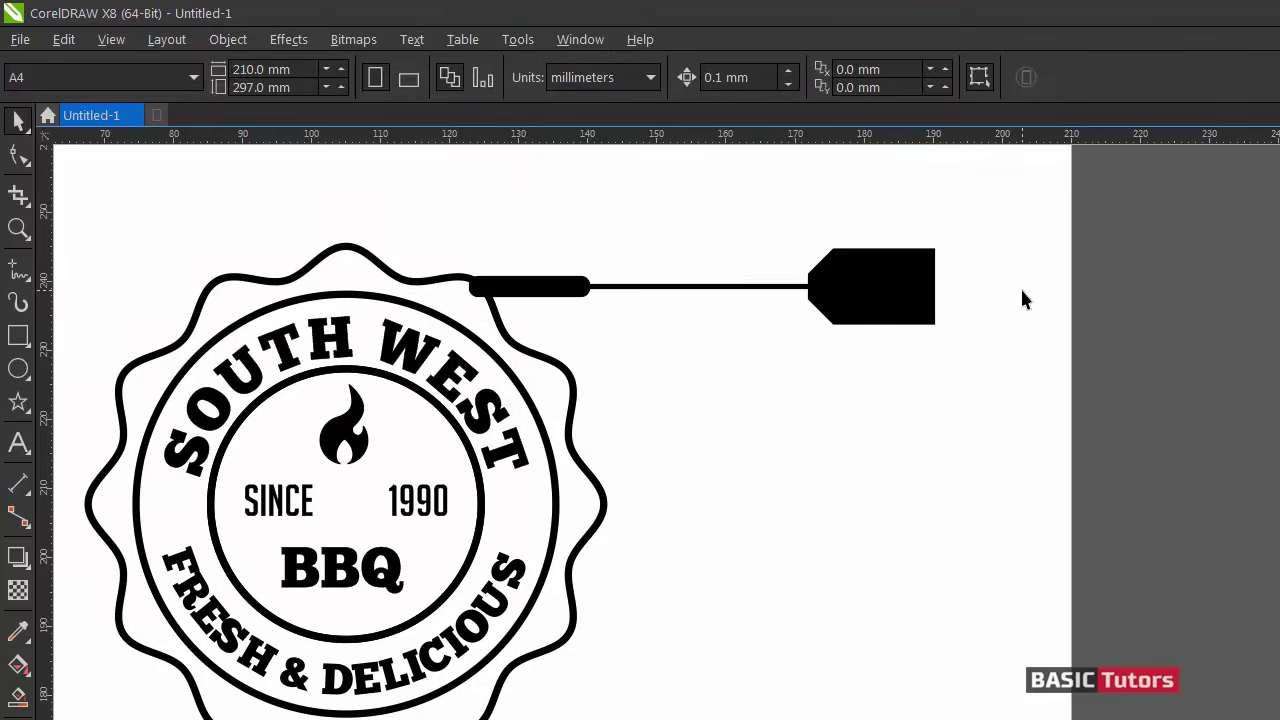
# Draw a rounded bar about 13 by 1.2 mm along the blade, filled with grey and without outline.
pyautogui.press('F6')
pyautogui.moveTo(637, 210); pyautogui.dragTo(900, 271)
pyautogui.press('F10')
pyautogui.press('space')
pyautogui.moveTo(972, 284); pyautogui.dragTo(935, 282)
pyautogui.moveTo(883, 272)
pyautogui.mouseDown()
pyautogui.moveTo(868, 275)
pyautogui.moveTo(887, 272)
pyautogui.moveTo(886, 283)
pyautogui.mouseUp()
pyautogui.click(1279, 270)
pyautogui.rightClick(1279, 150)
# Duplicate the bar downward to make four evenly spaced slots and move the set slightly up on the blade.
pyautogui.rightClick(886, 283)
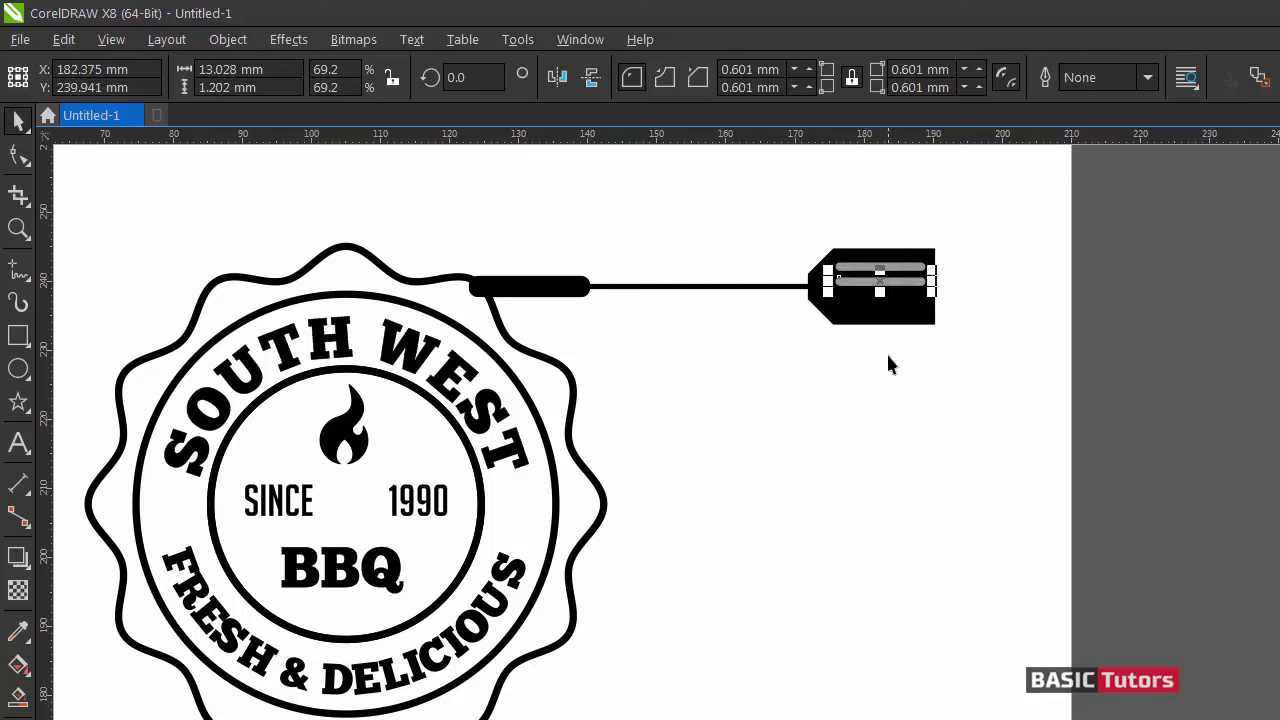
pyautogui.hotkey('ctrl', 'r')
pyautogui.hotkey('ctrl', 'r')
pyautogui.moveTo(963, 388); pyautogui.dragTo(822, 248)
pyautogui.moveTo(880, 296); pyautogui.dragTo(881, 291)
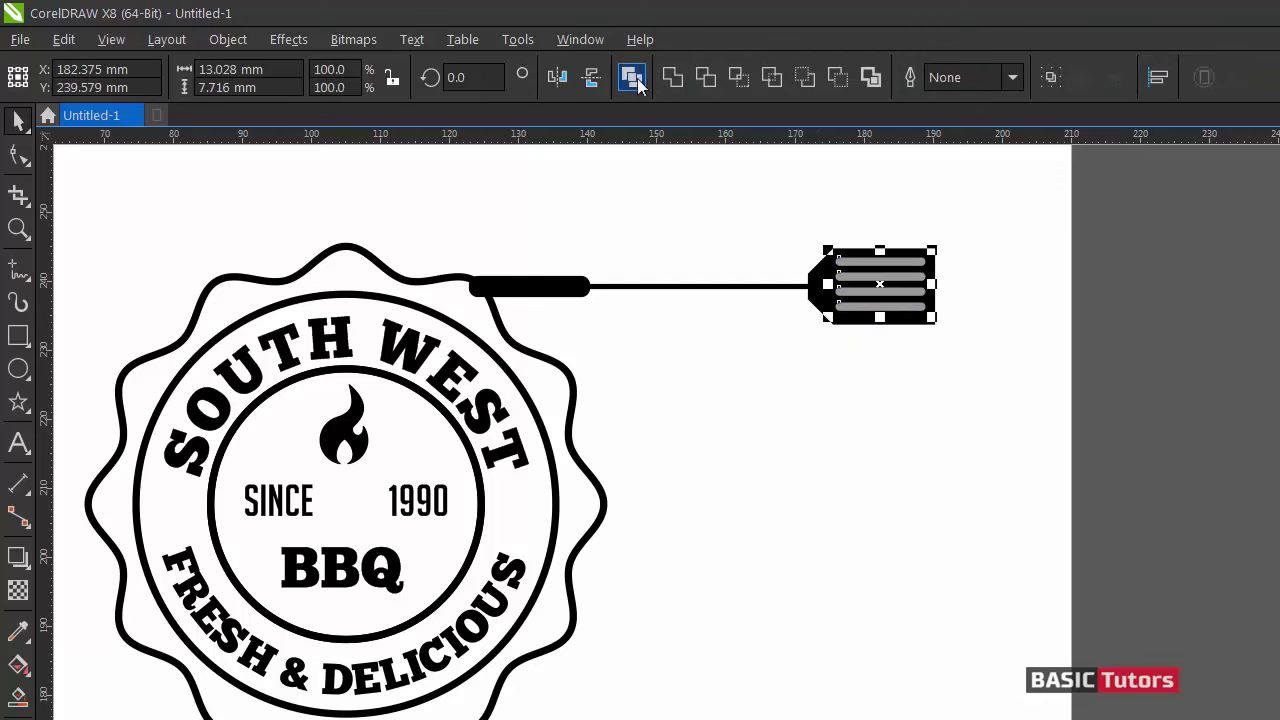
# Combine the four bars into one object and centre it vertically on the spatula blade.
pyautogui.click(633, 79)
pyautogui.keyDown('shift'); pyautogui.click(930, 265); pyautogui.keyUp('shift')
pyautogui.press('e')
# Cut the four bars out of the spatula blade and delete the leftover bars.
pyautogui.click(906, 264)
pyautogui.keyDown('shift'); pyautogui.click(918, 253); pyautogui.keyUp('shift')
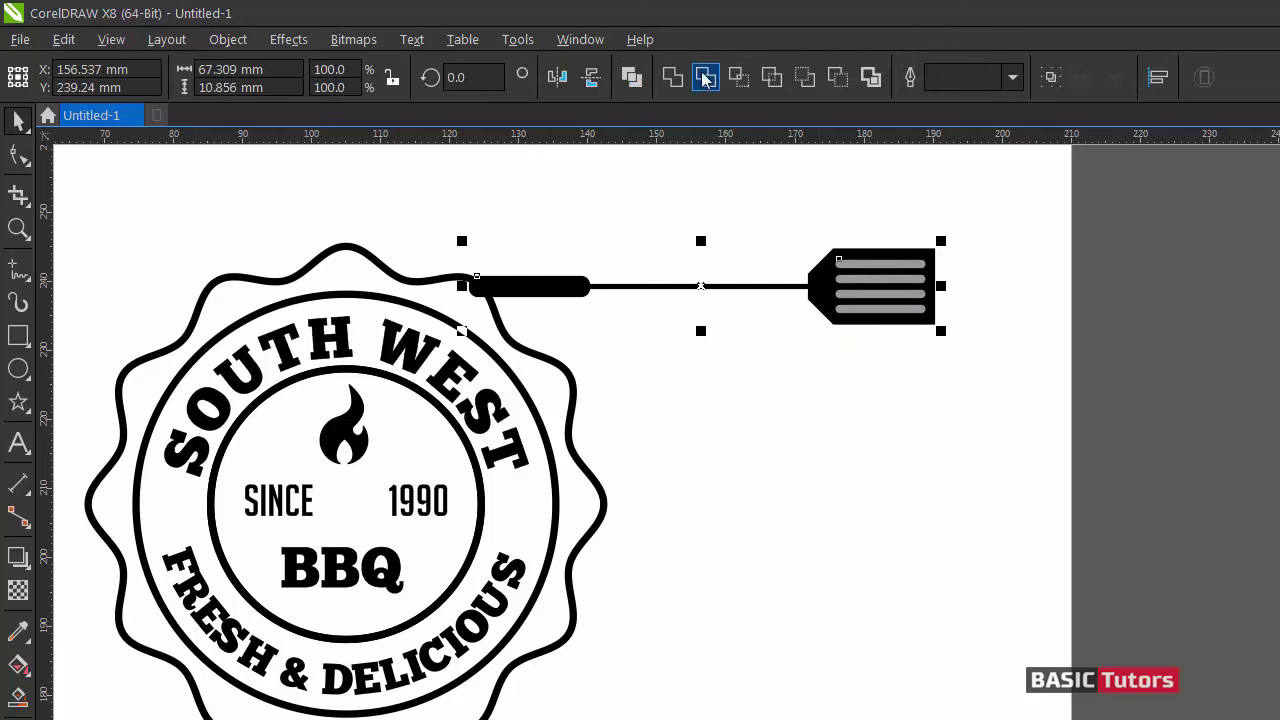
pyautogui.click(706, 77)
pyautogui.click(907, 267)
pyautogui.press('Delete')
# Scale the spatula to 98% and stretch only its blade to about 13.8 mm high.
pyautogui.click(930, 268)
pyautogui.moveTo(943, 240); pyautogui.dragTo(945, 238)
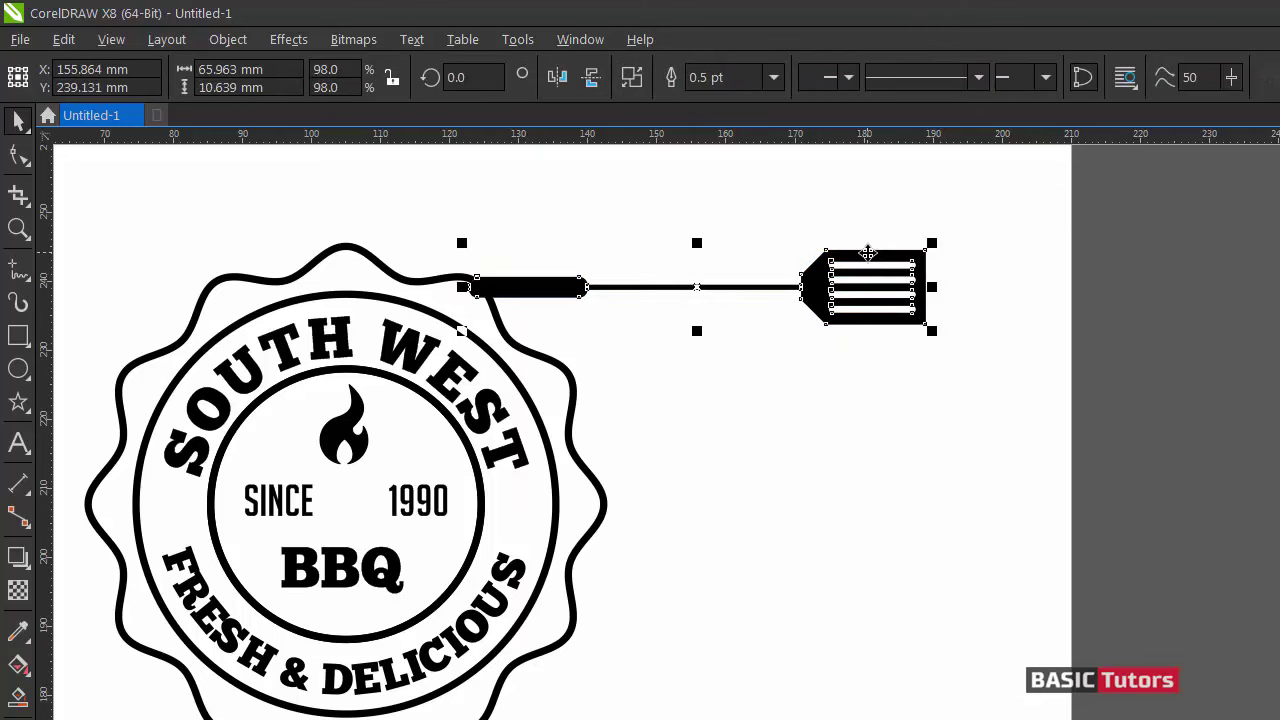
pyautogui.press('F10')
pyautogui.hotkey('ctrl', 'a')
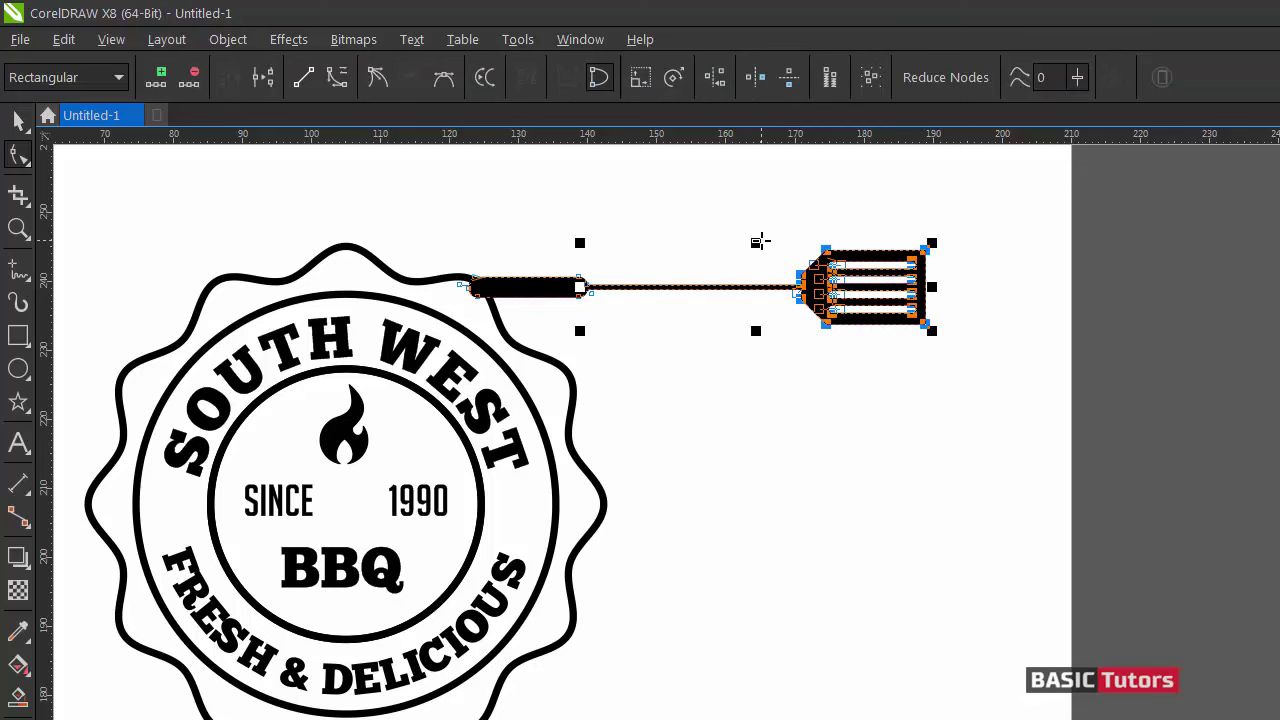
pyautogui.moveTo(761, 240); pyautogui.dragTo(759, 229)
pyautogui.press('space')
pyautogui.click(1030, 266)
# Shrink the spatula and move it over the badge's inner circle.
pyautogui.click(919, 246)
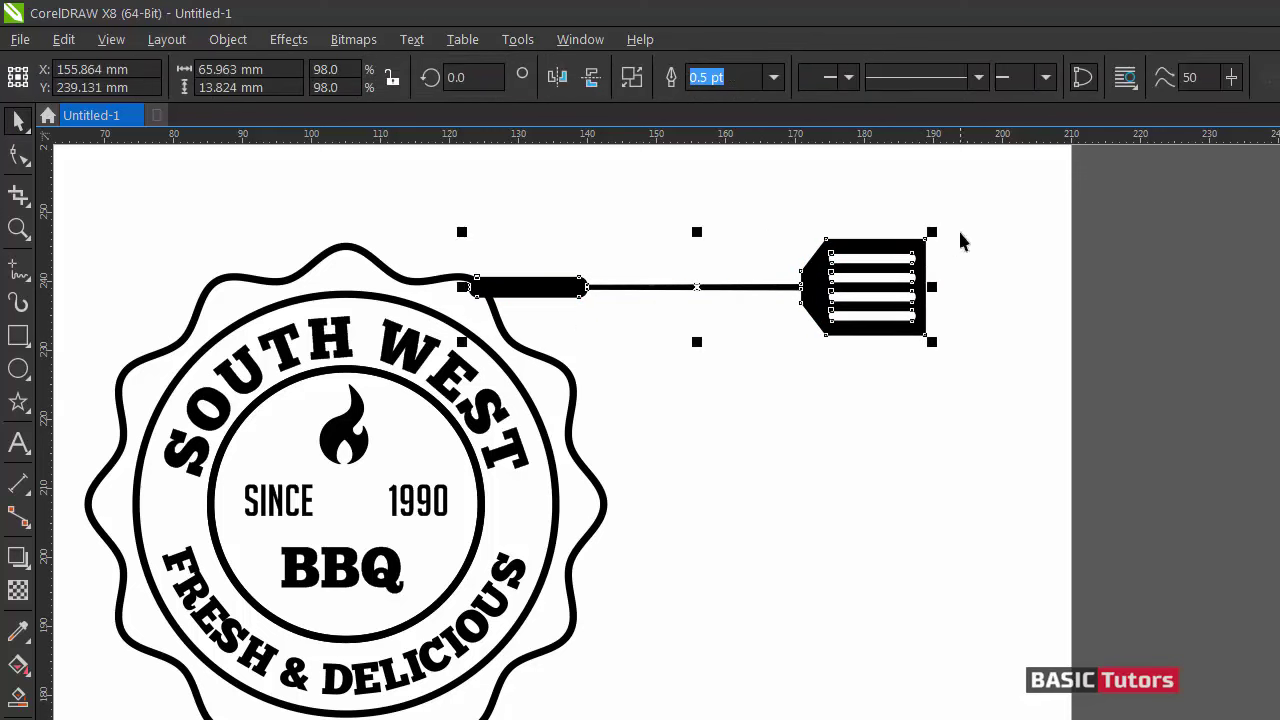
pyautogui.moveTo(932, 232); pyautogui.dragTo(692, 287)
pyautogui.moveTo(571, 315); pyautogui.dragTo(562, 342)
pyautogui.moveTo(422, 537); pyautogui.dragTo(392, 524)
pyautogui.click(392, 524)
# Rotate the spatula by 45 degrees, scale it to 35.2%, and place it diagonally between SINCE and 1990.
pyautogui.moveTo(495, 548); pyautogui.dragTo(416, 414)
pyautogui.click(447, 478)
pyautogui.moveTo(454, 385); pyautogui.dragTo(428, 411)
pyautogui.moveTo(387, 452)
pyautogui.mouseDown()
pyautogui.moveTo(406, 439)
pyautogui.moveTo(404, 462)
pyautogui.mouseUp()
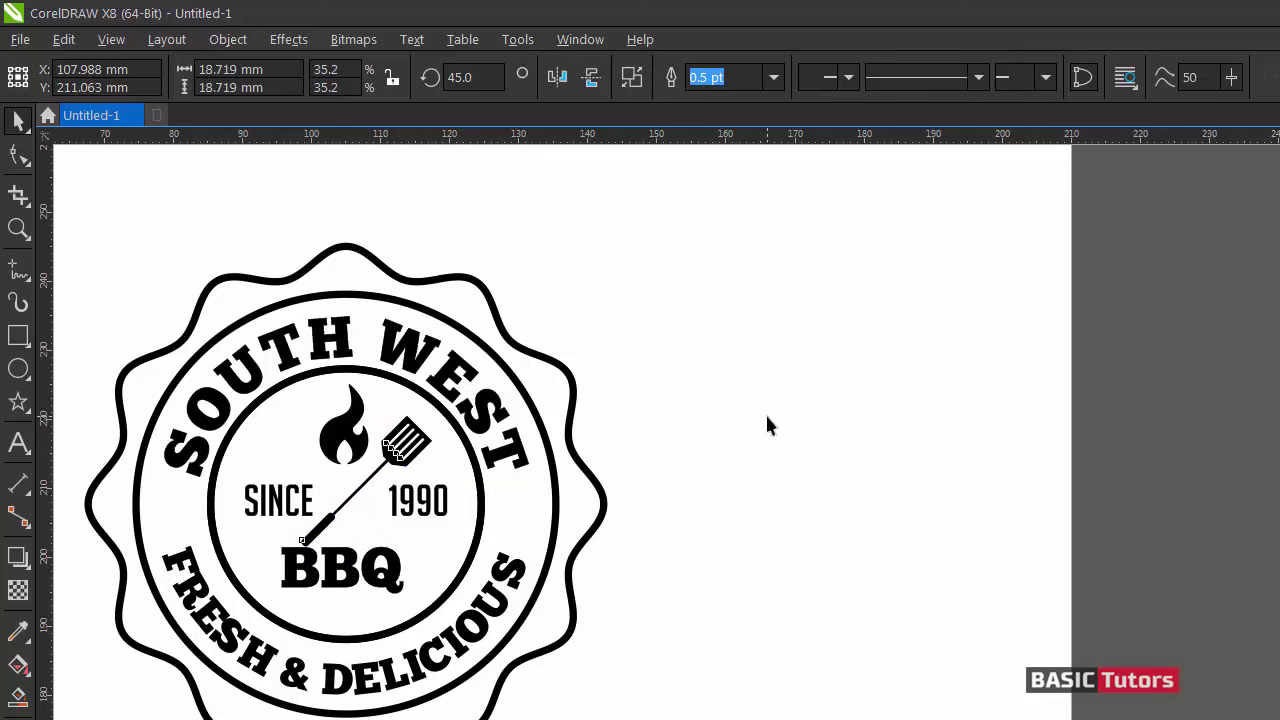
pyautogui.click(633, 486)
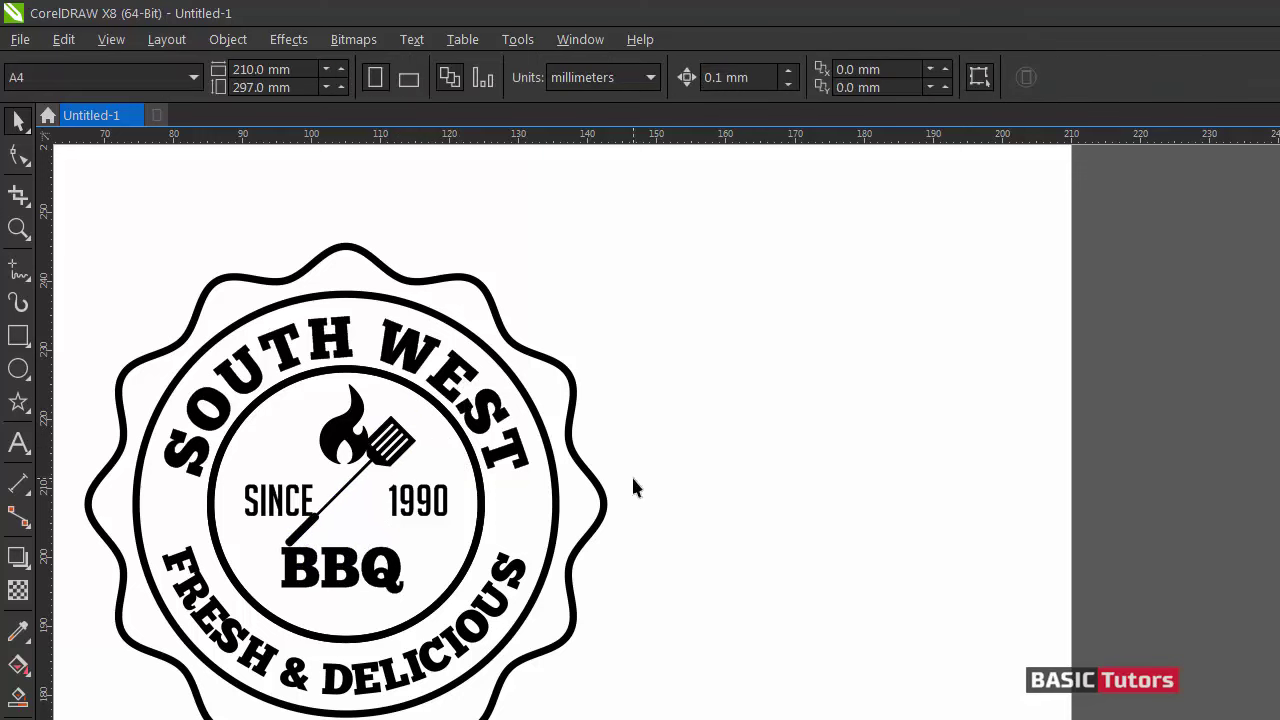
# Spread the SINCE and 1990 texts slightly further apart inside the inner circle.
pyautogui.click(288, 512)
pyautogui.moveTo(288, 512); pyautogui.dragTo(281, 512)
pyautogui.click(418, 505)
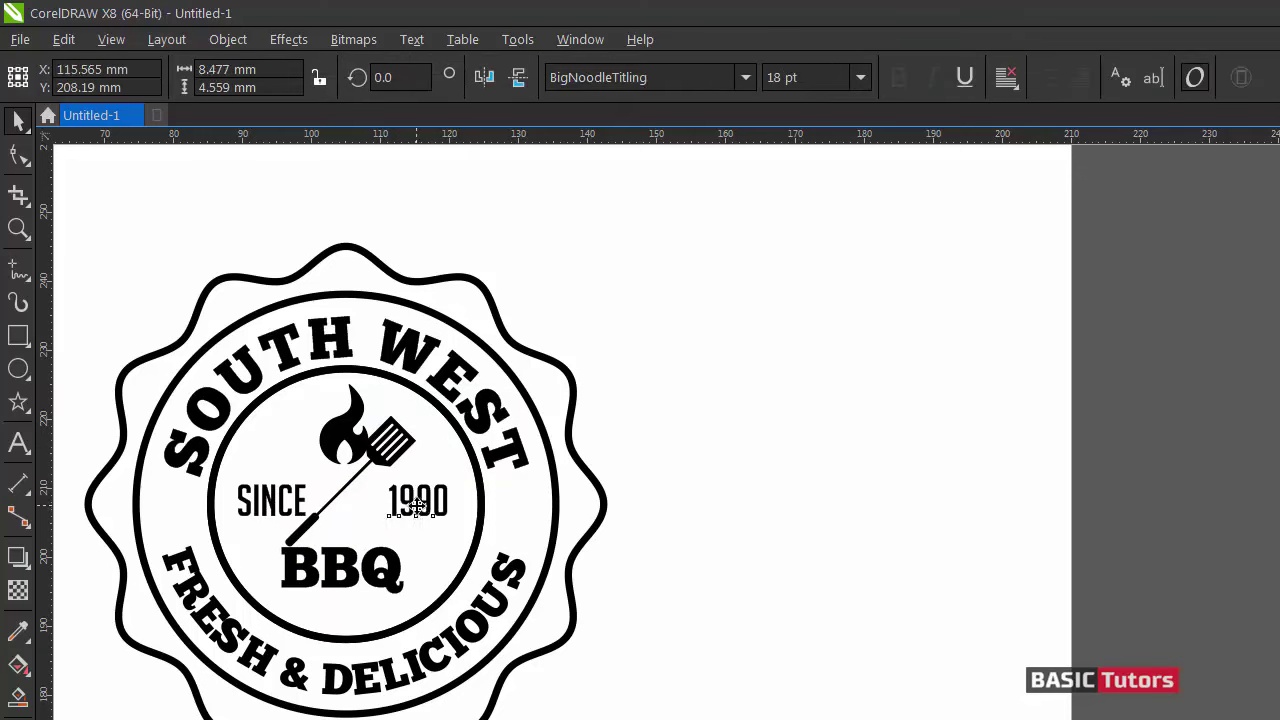
pyautogui.moveTo(418, 505); pyautogui.dragTo(426, 505)
pyautogui.click(688, 345)
# Shift the diagonal spatula slightly up and to the right, clear of the flame and BBQ.
pyautogui.click(330, 500)
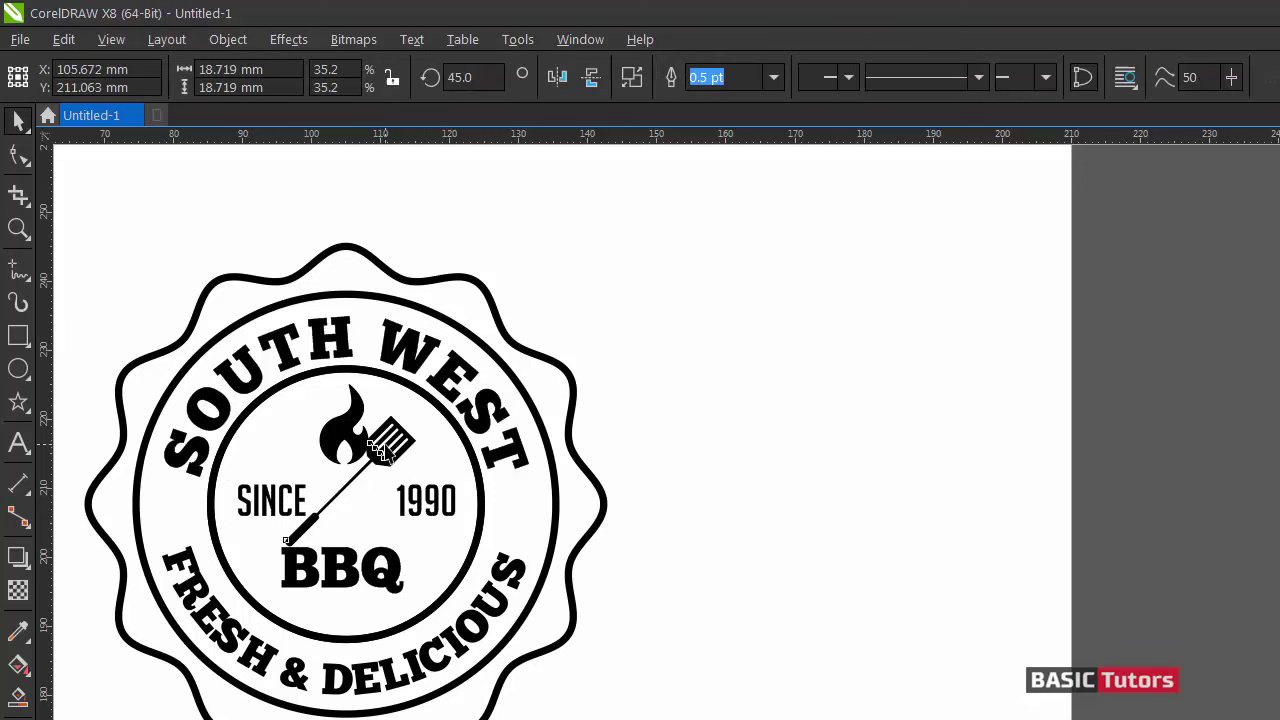
pyautogui.moveTo(330, 500); pyautogui.dragTo(343, 495)
pyautogui.click(655, 427)
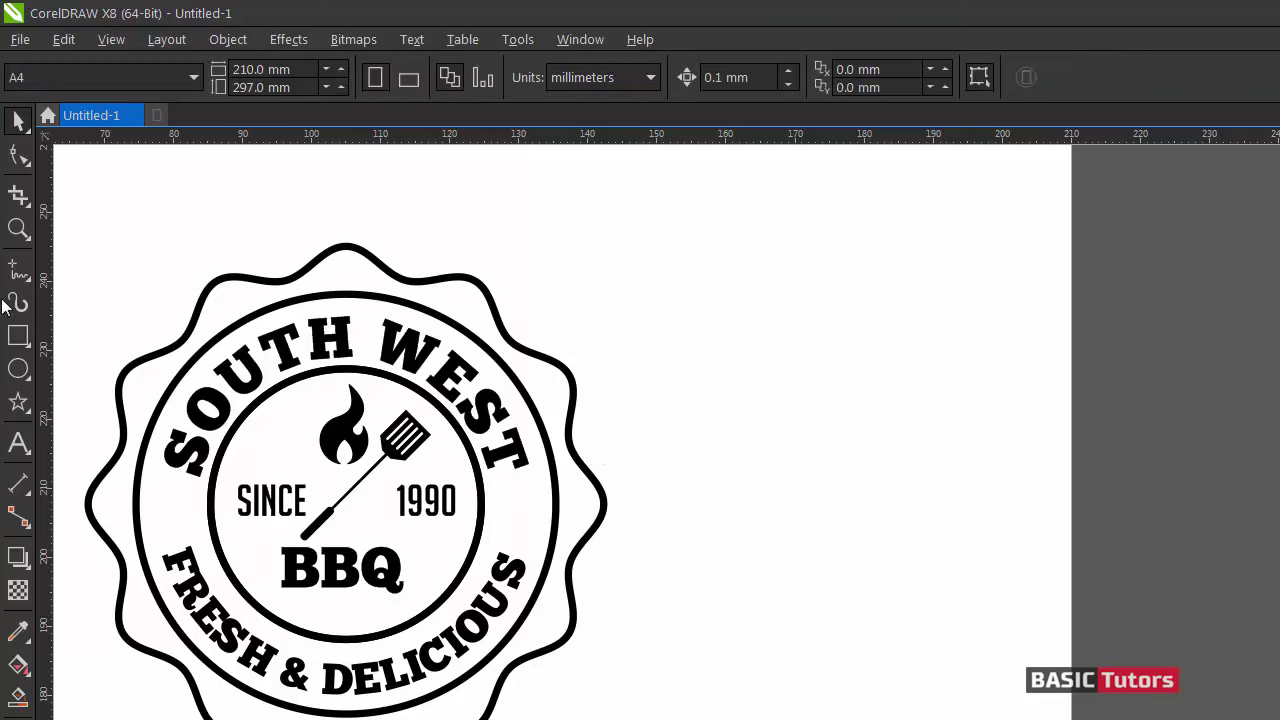
# Draw a rounded handle with a thin rod extending from its right end beside the badge, about 49.2 mm long overall.
pyautogui.click(18, 336)
pyautogui.moveTo(545, 251); pyautogui.dragTo(888, 266)
pyautogui.click(18, 156)
pyautogui.press('space')
pyautogui.click(691, 287)
pyautogui.click(674, 263)
pyautogui.press('space')
pyautogui.press('space')
# Weld the rounded handle and the thin rod into one shape.
pyautogui.keyDown('shift'); pyautogui.click(674, 266); pyautogui.keyUp('shift')
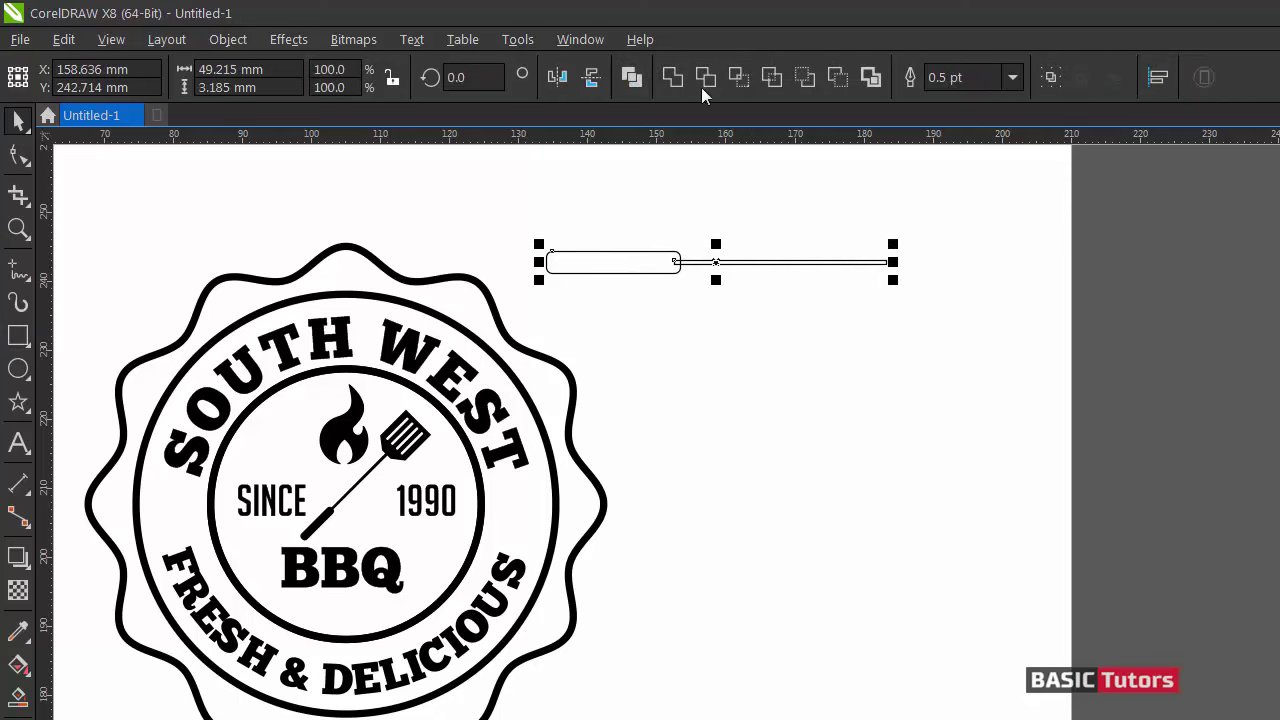
pyautogui.click(673, 80)
pyautogui.click(603, 261)
pyautogui.click(721, 208)
pyautogui.click(671, 271)
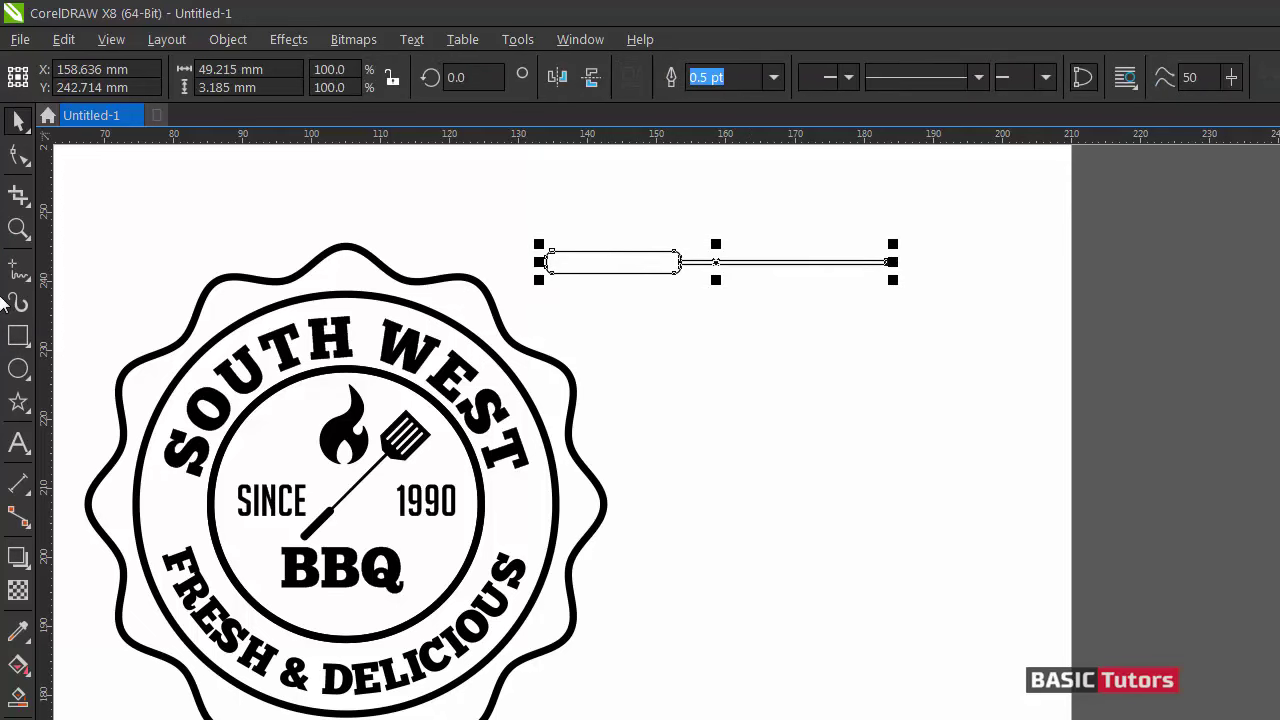
# Draw a rectangle about 29.5 by 7.8 mm below the handle and round its ends fully with about 3.9 mm corners.
pyautogui.hscroll(1, 666, 432)
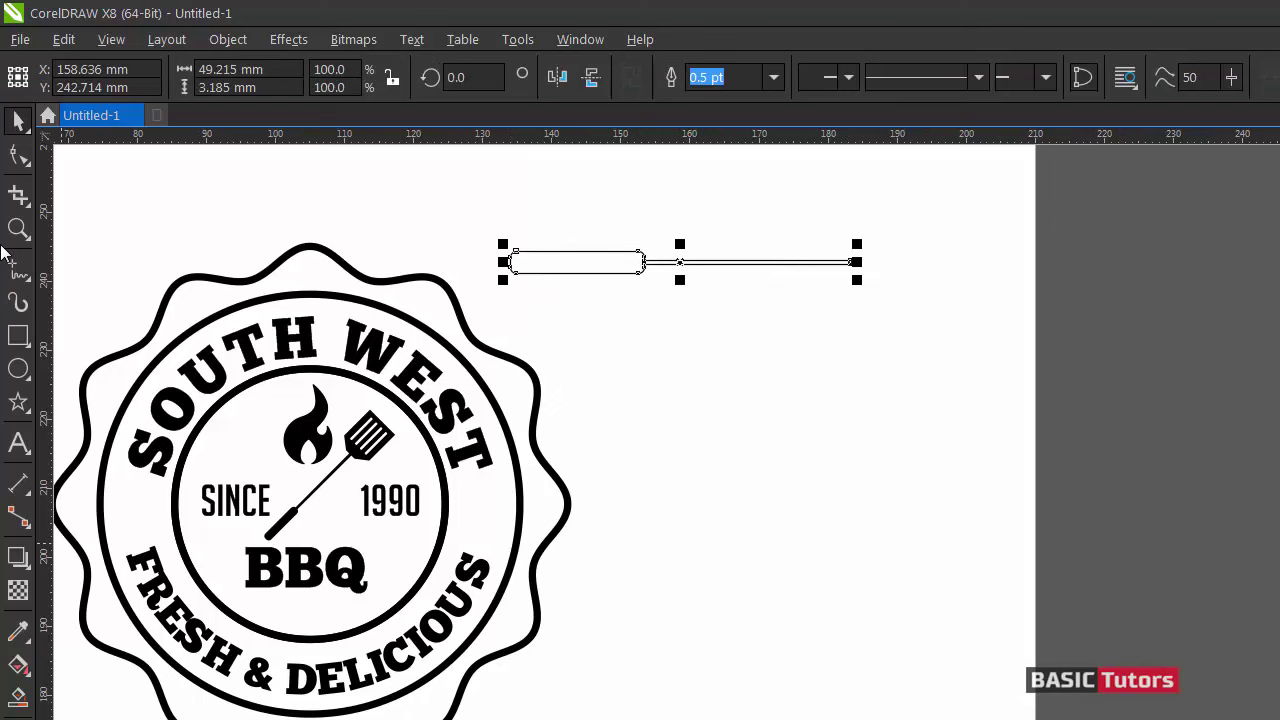
pyautogui.click(18, 336)
pyautogui.moveTo(606, 322); pyautogui.dragTo(811, 376)
pyautogui.click(18, 154)
pyautogui.moveTo(606, 322); pyautogui.dragTo(636, 323)
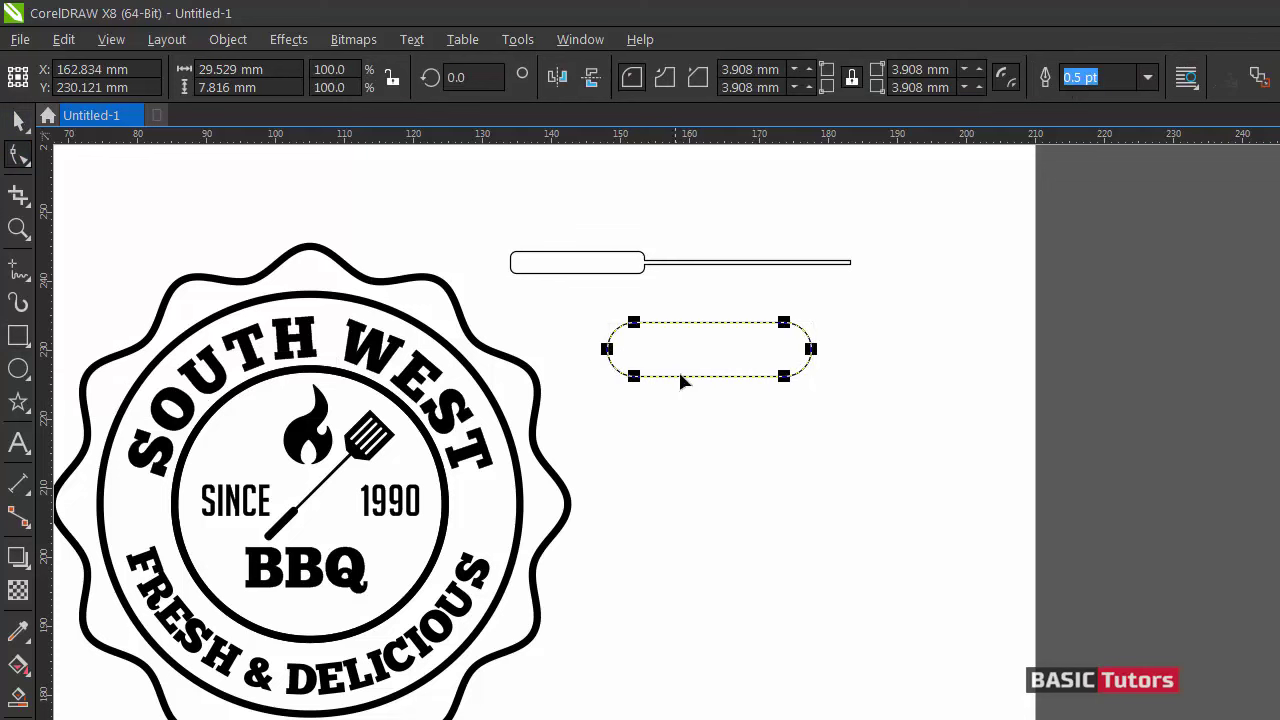
pyautogui.press('space')
# Trim off the rounded right end of the capsule with a rectangle about 17.8 by 13 mm and delete the cutter.
pyautogui.press('F6')
pyautogui.moveTo(896, 391); pyautogui.dragTo(772, 301)
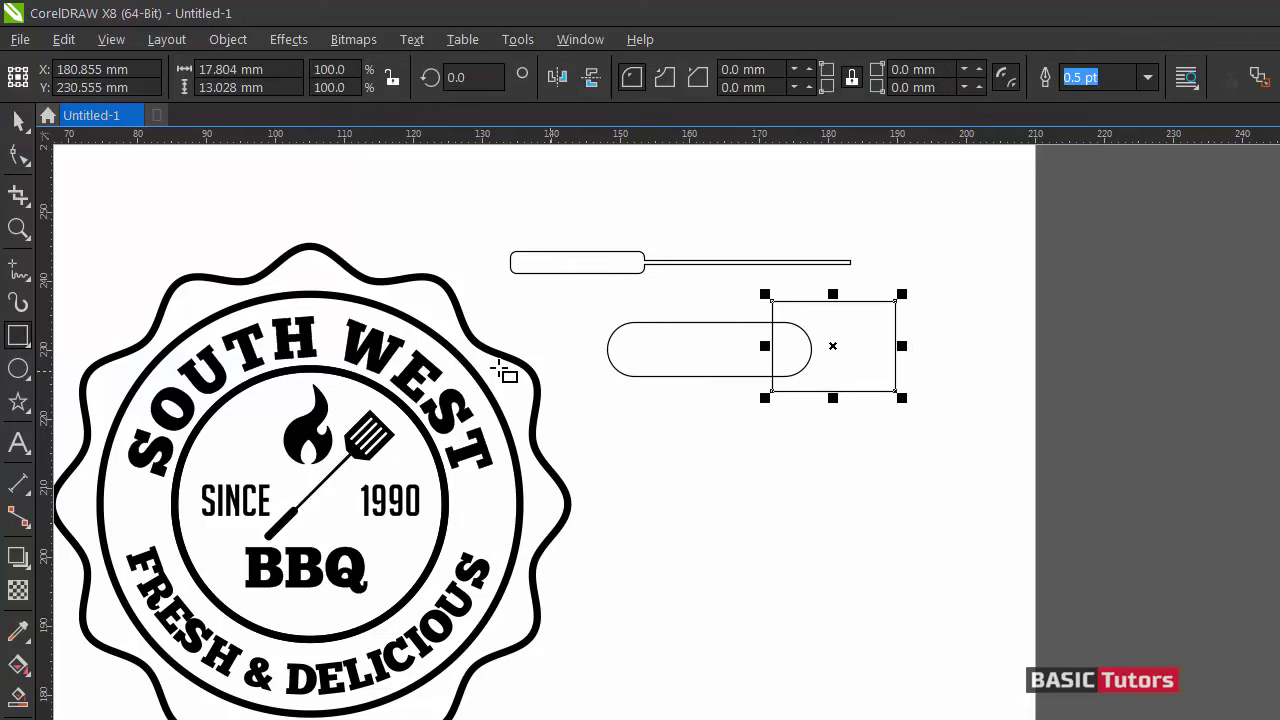
pyautogui.click(17, 122)
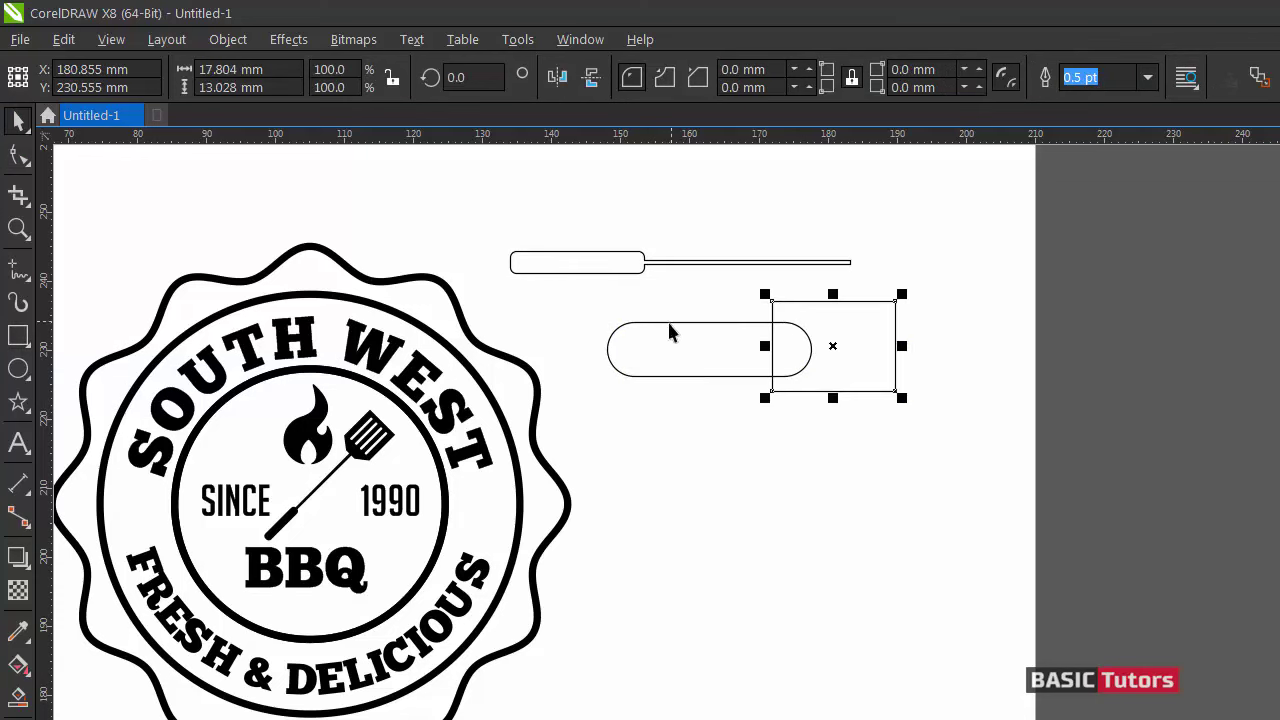
pyautogui.keyDown('shift'); pyautogui.click(667, 321); pyautogui.keyUp('shift')
pyautogui.click(706, 88)
pyautogui.click(855, 302)
pyautogui.press('Delete')
pyautogui.click(731, 325)
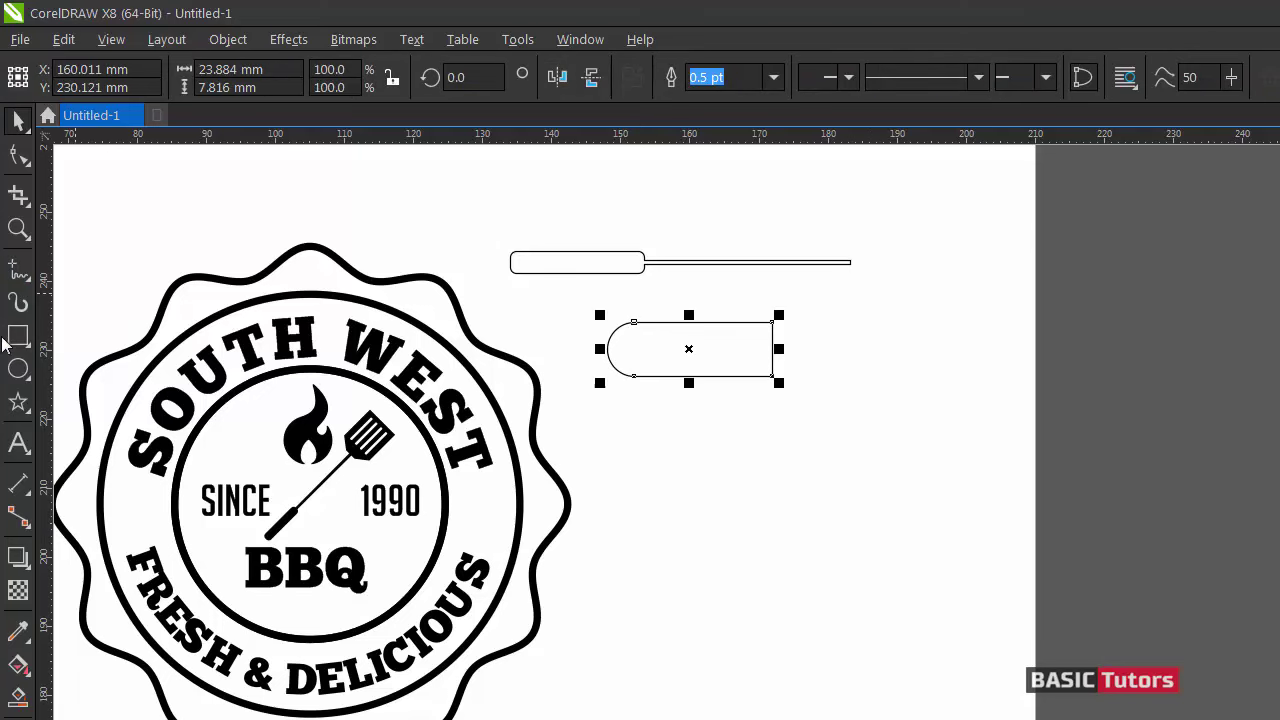
# Draw a rectangle about 26.6 by 5.1 mm overlapping the trimmed shape and align their vertical centres.
pyautogui.press('F6')
pyautogui.moveTo(648, 334); pyautogui.dragTo(833, 370)
pyautogui.click(17, 122)
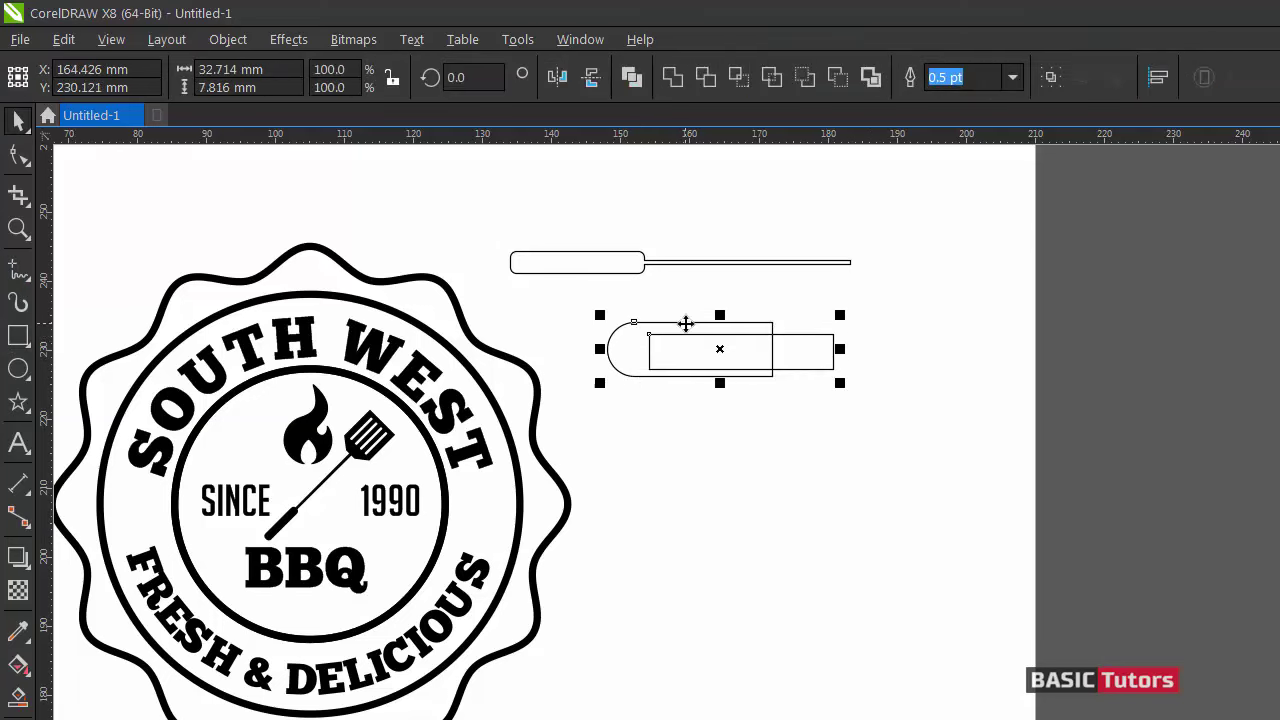
pyautogui.click(711, 347)
pyautogui.click(683, 333)
# Round the inner rectangle's corners fully to about 2.5 mm and shift it left near the outer shape's curved end.
pyautogui.click(18, 156)
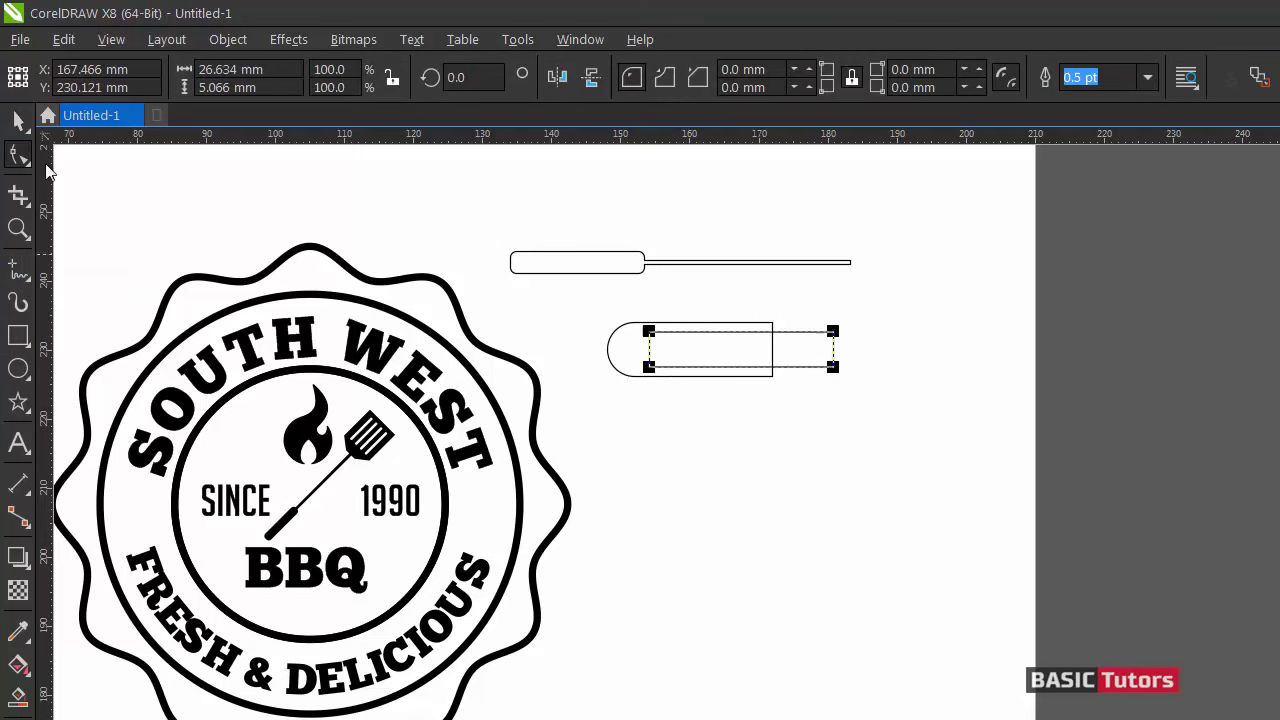
pyautogui.moveTo(650, 332); pyautogui.dragTo(726, 372)
pyautogui.press('space')
pyautogui.press('Left')
pyautogui.press('Left')
pyautogui.press('Left')
pyautogui.press('Left')
pyautogui.press('Left')
pyautogui.press('Left')
pyautogui.press('Left')
pyautogui.press('Left')
pyautogui.press('Left')
pyautogui.press('Left')
pyautogui.press('Left')
pyautogui.press('Left')
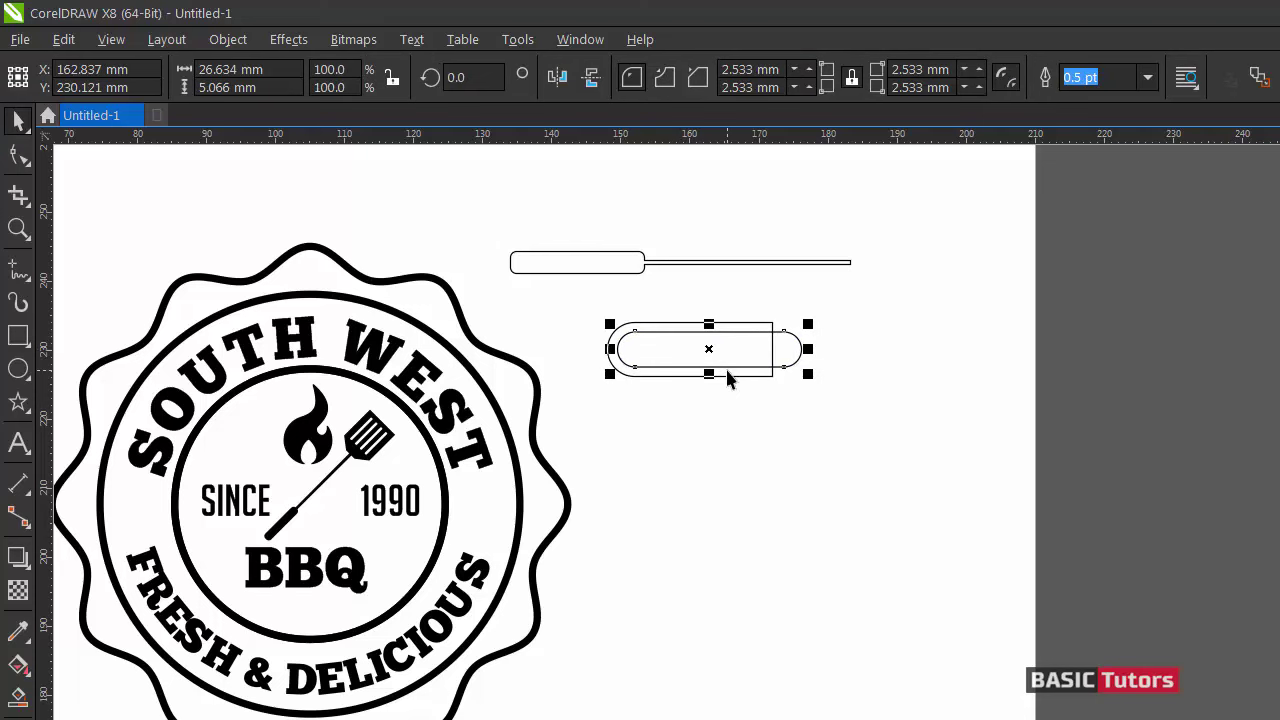
# Trim the inner capsule out of the outer shape to form a two-pronged fork head and delete the capsule.
pyautogui.keyDown('shift'); pyautogui.click(753, 377); pyautogui.keyUp('shift')
pyautogui.click(703, 79)
pyautogui.click(844, 418)
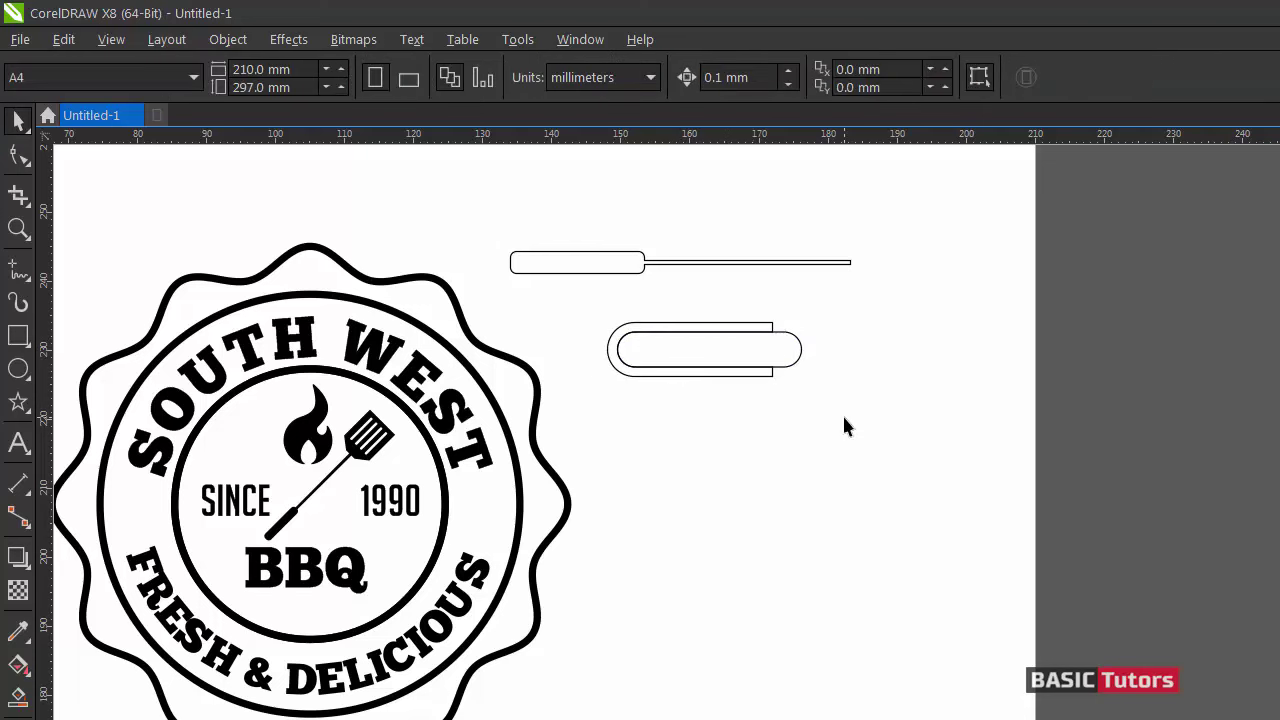
pyautogui.click(798, 349)
pyautogui.press('Delete')
# Convert the upper prong's end segment to a curve and bow it outward into a rounded tip.
pyautogui.scroll(5, 768, 321)
pyautogui.click(817, 365)
pyautogui.press('F10')
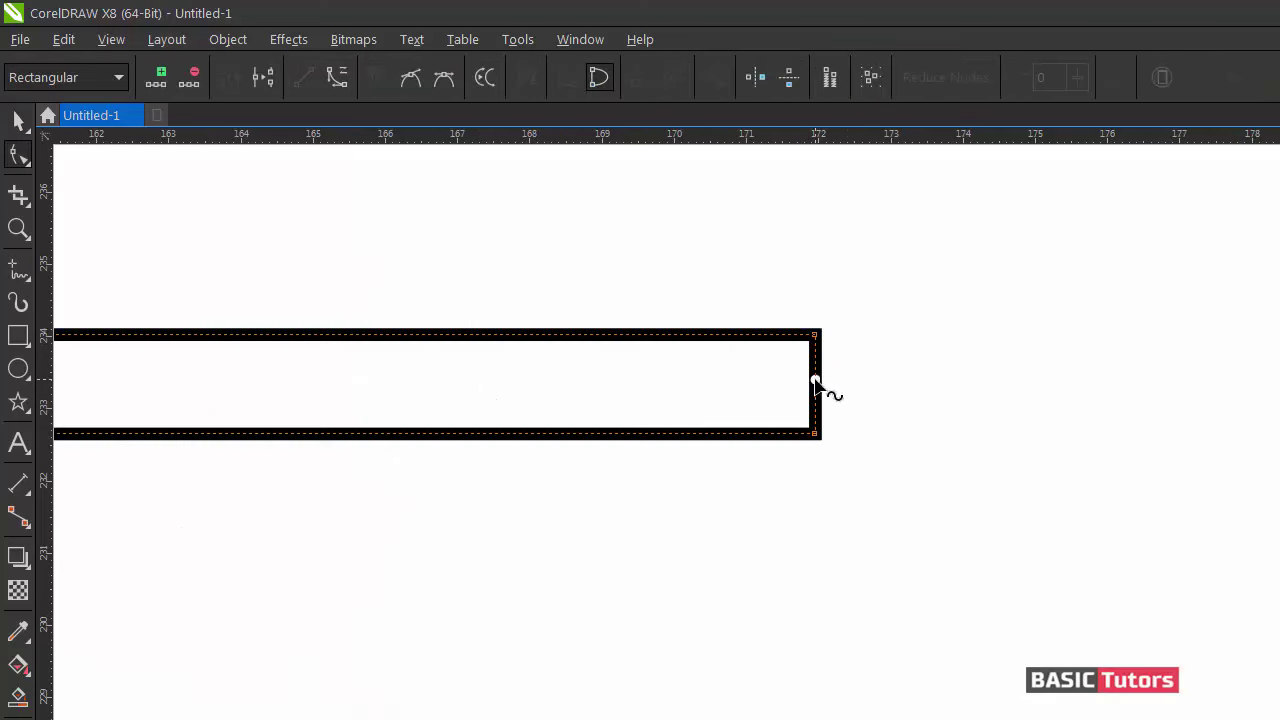
pyautogui.rightClick(815, 381)
pyautogui.click(857, 436)
pyautogui.moveTo(815, 381); pyautogui.dragTo(857, 383)
# Convert the lower prong's end segment to a curve and bow it outward into a rounded tip.
pyautogui.scroll(-4, 901, 472)
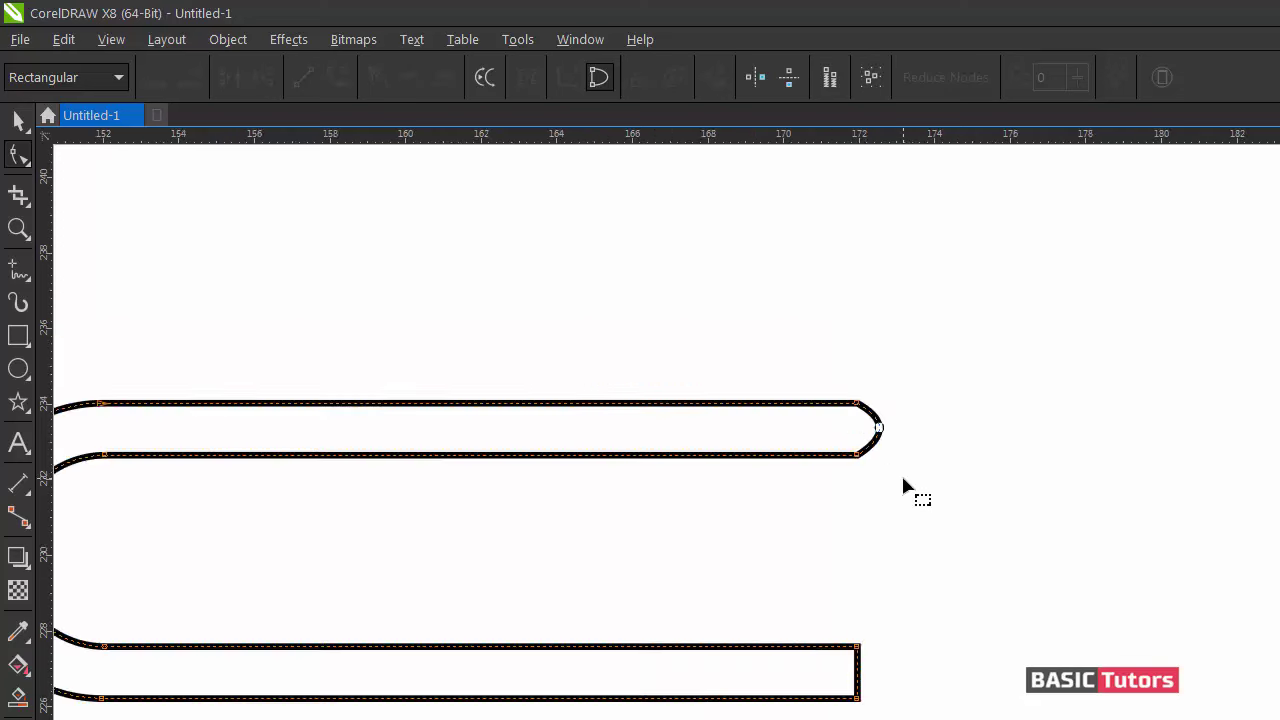
pyautogui.rightClick(881, 585)
pyautogui.click(880, 577)
pyautogui.rightClick(880, 576)
pyautogui.click(955, 264)
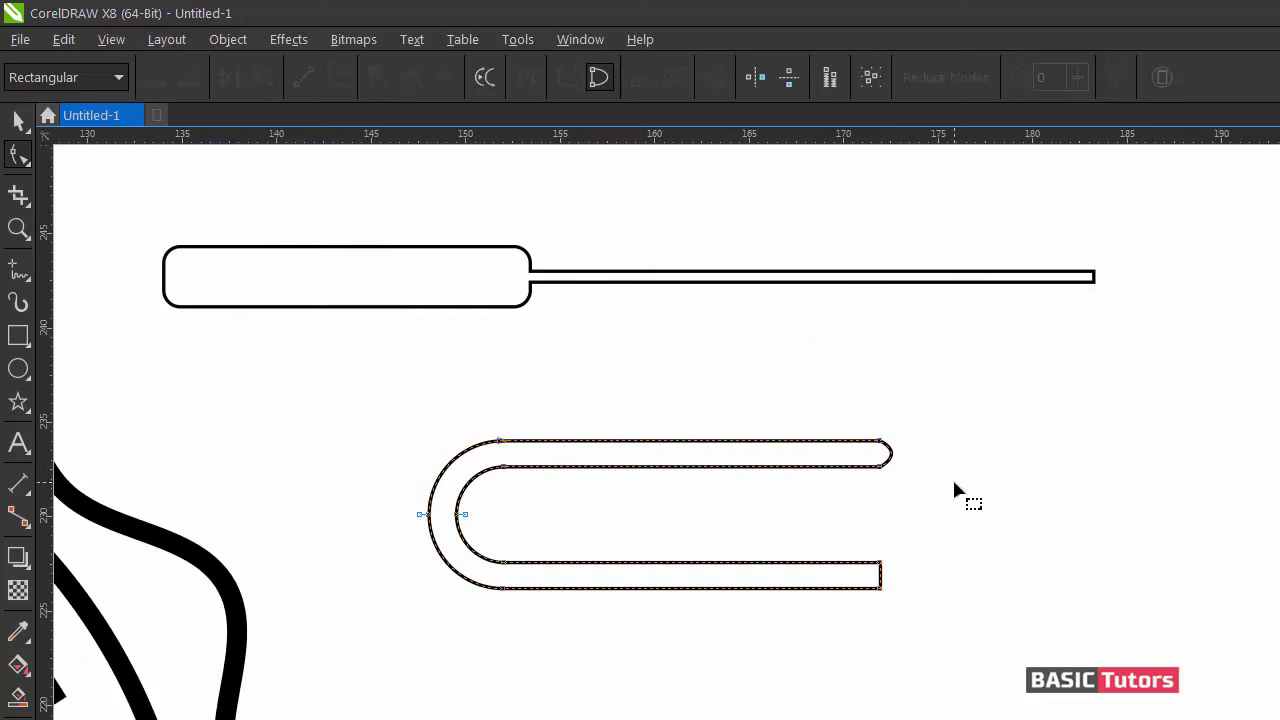
pyautogui.moveTo(880, 575)
pyautogui.mouseDown()
pyautogui.moveTo(910, 574)
pyautogui.moveTo(896, 575)
pyautogui.mouseUp()
pyautogui.press('space')
pyautogui.click(963, 523)
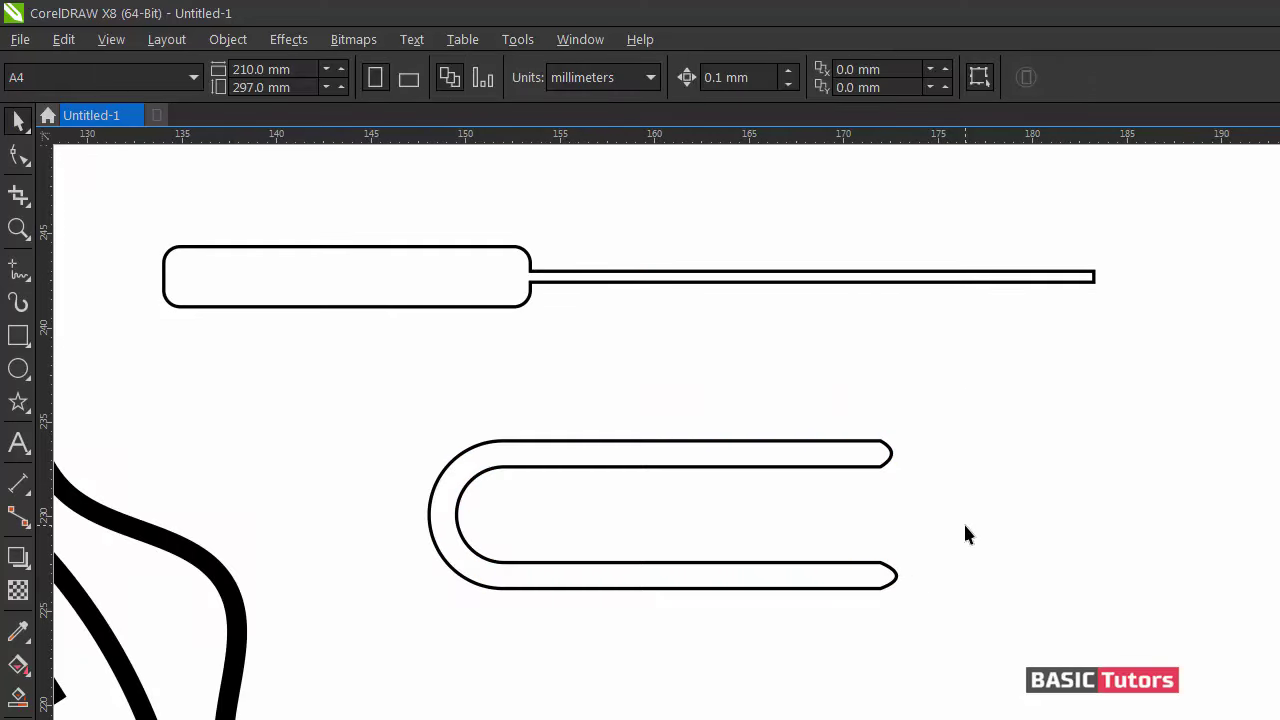
# Pull the upper prong's curved tip slightly further out to match the lower one.
pyautogui.click(891, 455)
pyautogui.press('F10')
pyautogui.moveTo(891, 455); pyautogui.dragTo(903, 455)
pyautogui.press('space')
pyautogui.click(952, 442)
# Align the fork head's vertical centre with the handle and move it onto the free end of the rod.
pyautogui.scroll(-2, 952, 442)
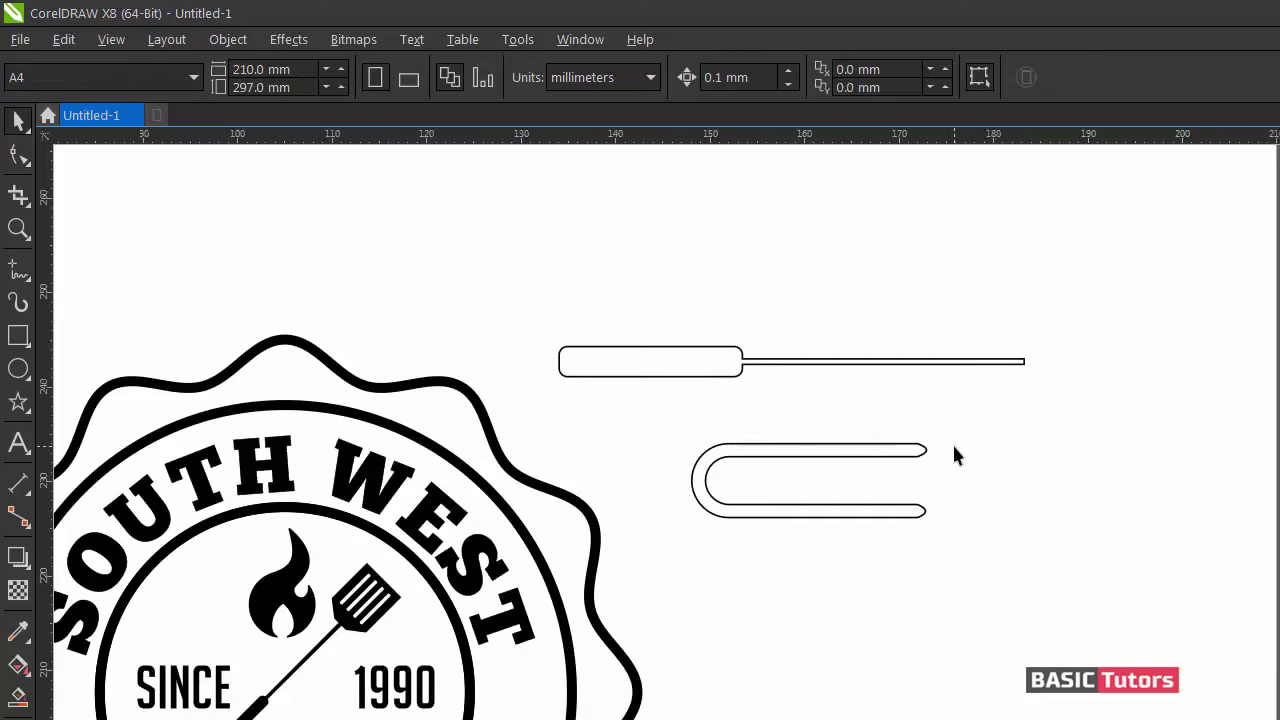
pyautogui.click(874, 448)
pyautogui.keyDown('shift'); pyautogui.click(917, 404); pyautogui.keyUp('shift')
pyautogui.press('e')
pyautogui.click(964, 345)
pyautogui.click(884, 391)
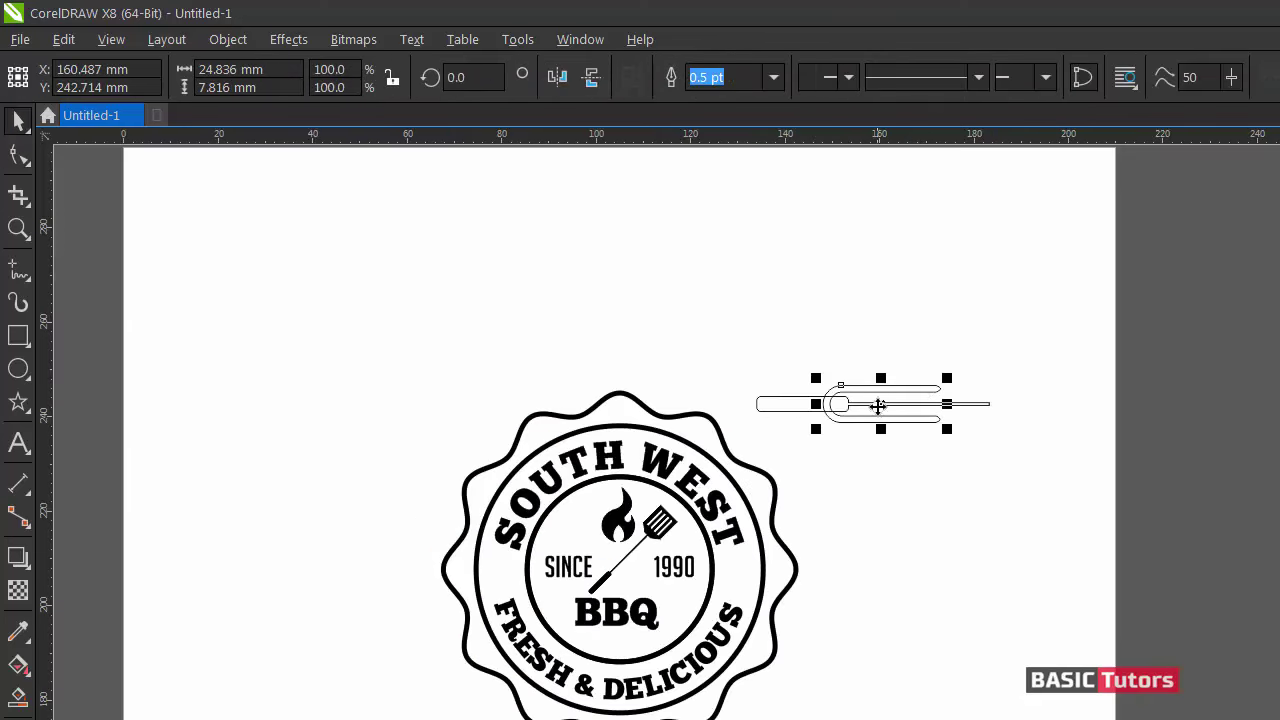
pyautogui.moveTo(881, 406); pyautogui.dragTo(1043, 425)
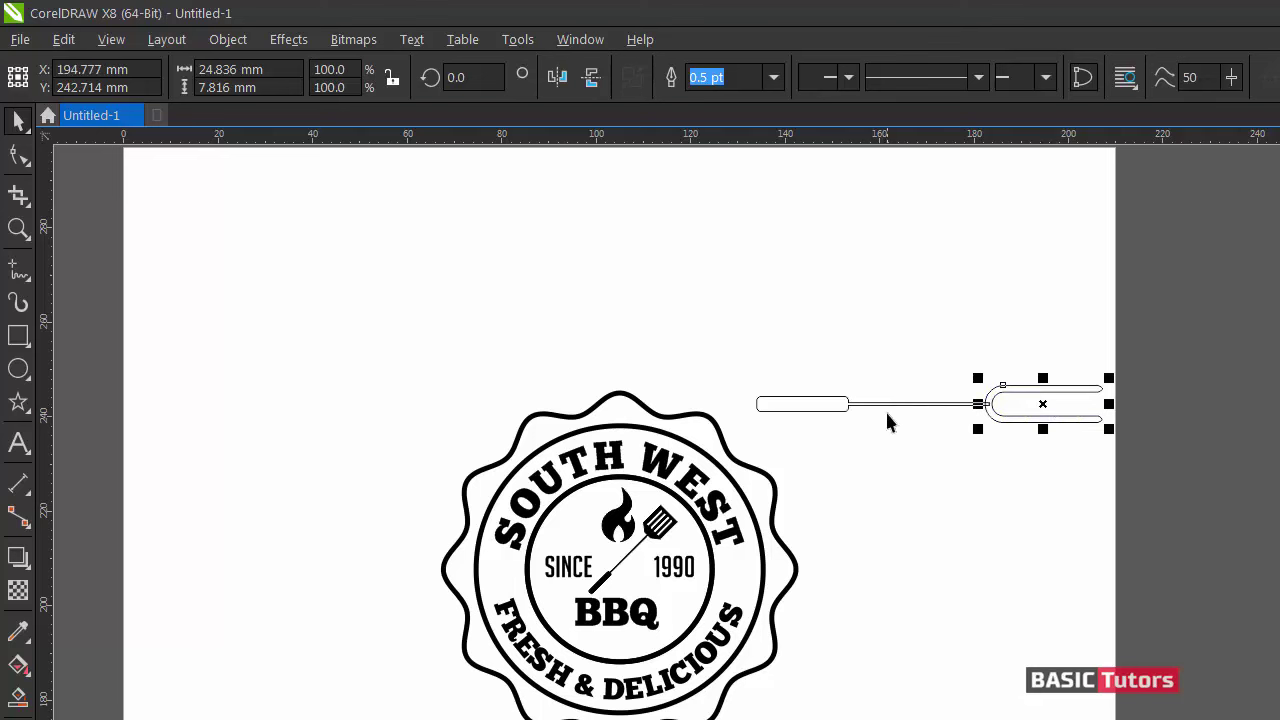
# Weld the fork head to the handle, fill the fork black and remove its outline.
pyautogui.keyDown('shift'); pyautogui.click(900, 404); pyautogui.keyUp('shift')
pyautogui.click(674, 78)
pyautogui.click(1279, 180)
pyautogui.rightClick(1279, 160)
pyautogui.click(917, 438)
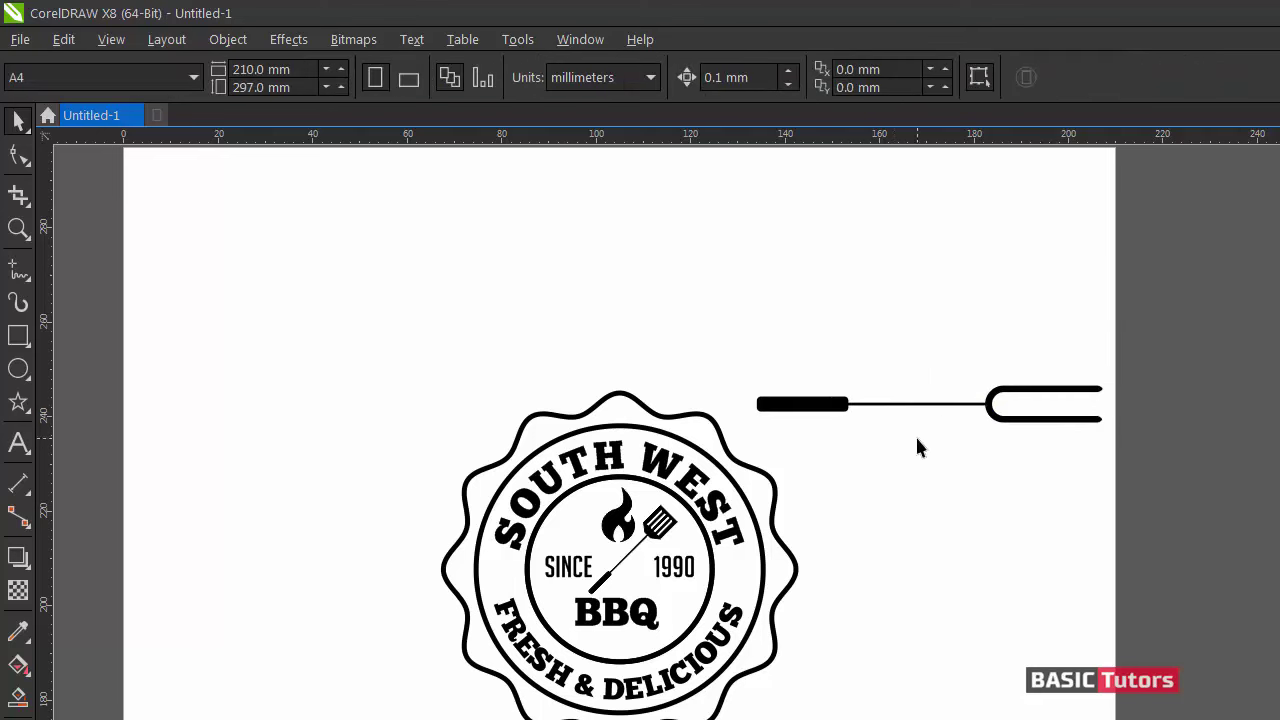
# Scale the fork to 34% and rotate it diagonally so its prongs point up and to the left.
pyautogui.click(935, 405)
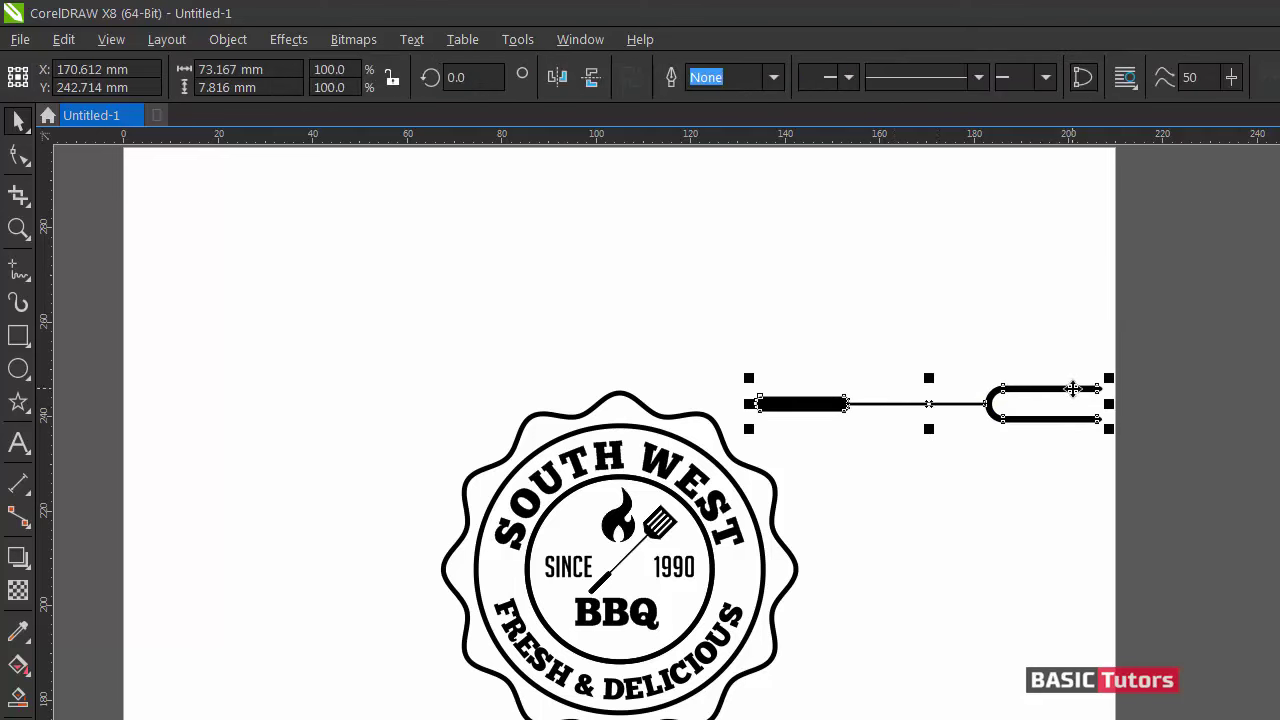
pyautogui.moveTo(1108, 378); pyautogui.dragTo(985, 392)
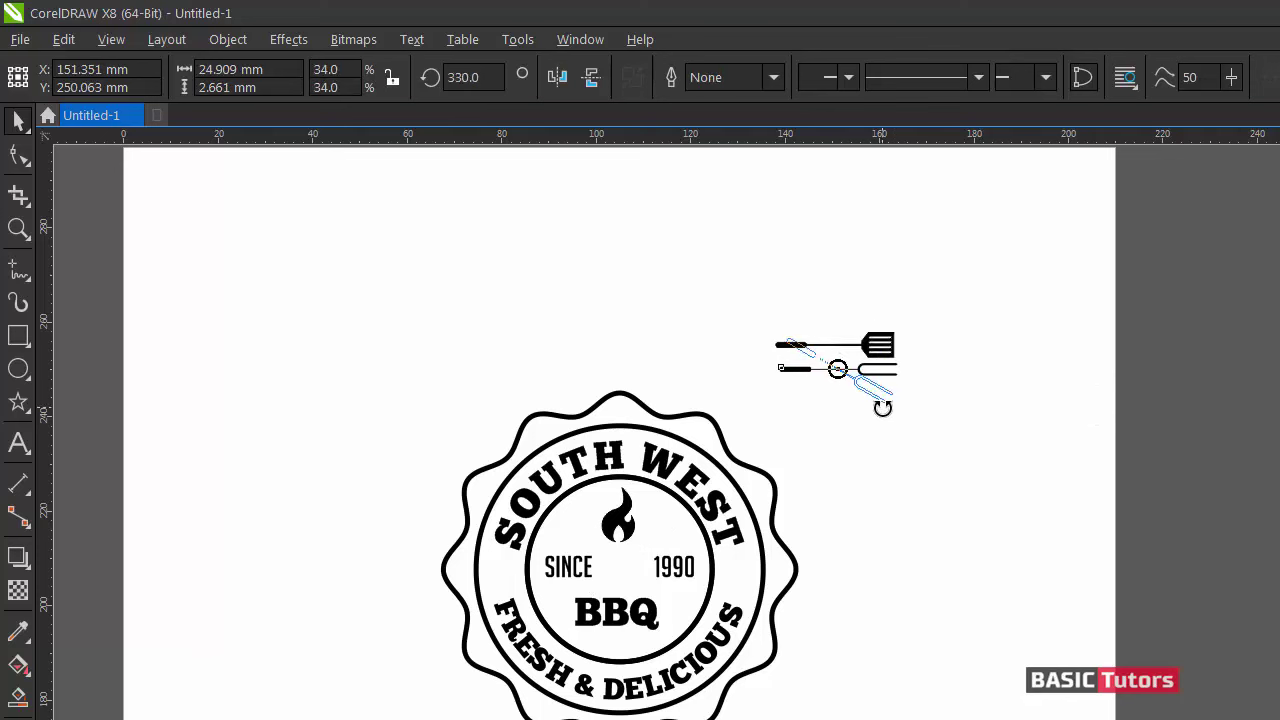
pyautogui.moveTo(880, 406); pyautogui.dragTo(787, 300)
# Rotate the spatula by 45 degrees and place it across the fork to form an X.
pyautogui.click(887, 365)
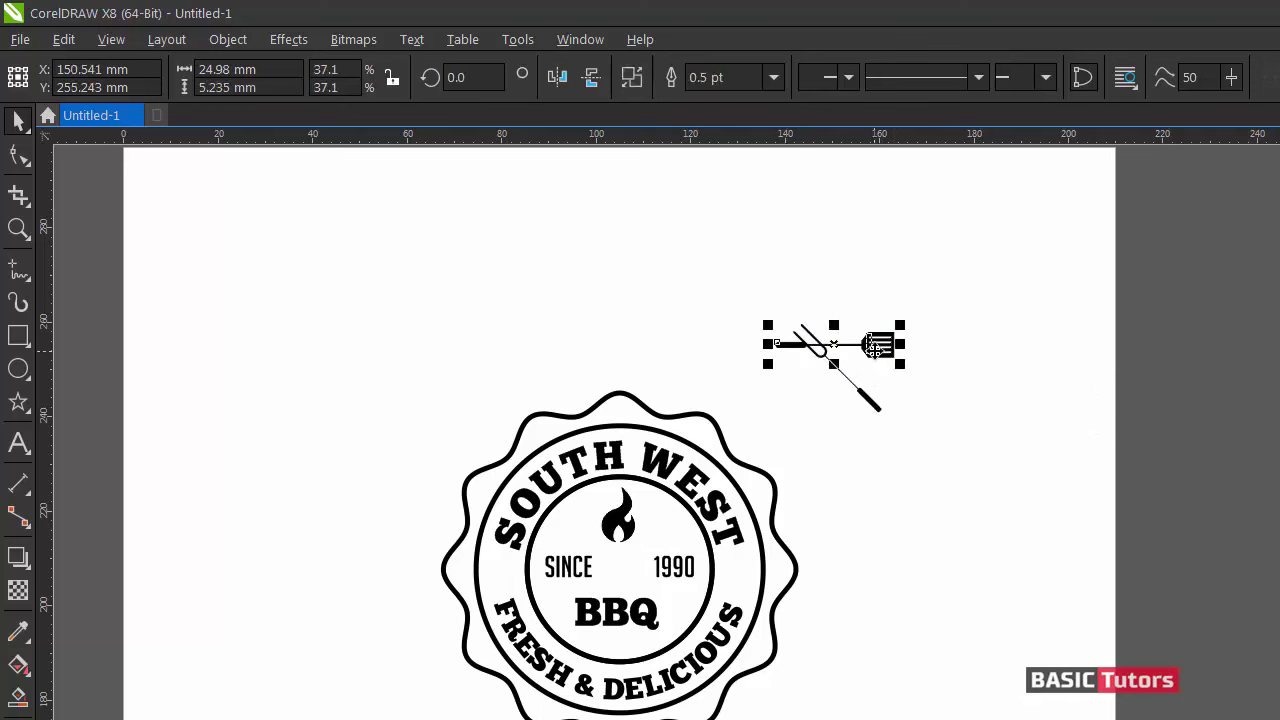
pyautogui.click(878, 348)
pyautogui.moveTo(770, 372); pyautogui.dragTo(791, 440)
pyautogui.moveTo(862, 316); pyautogui.dragTo(893, 331)
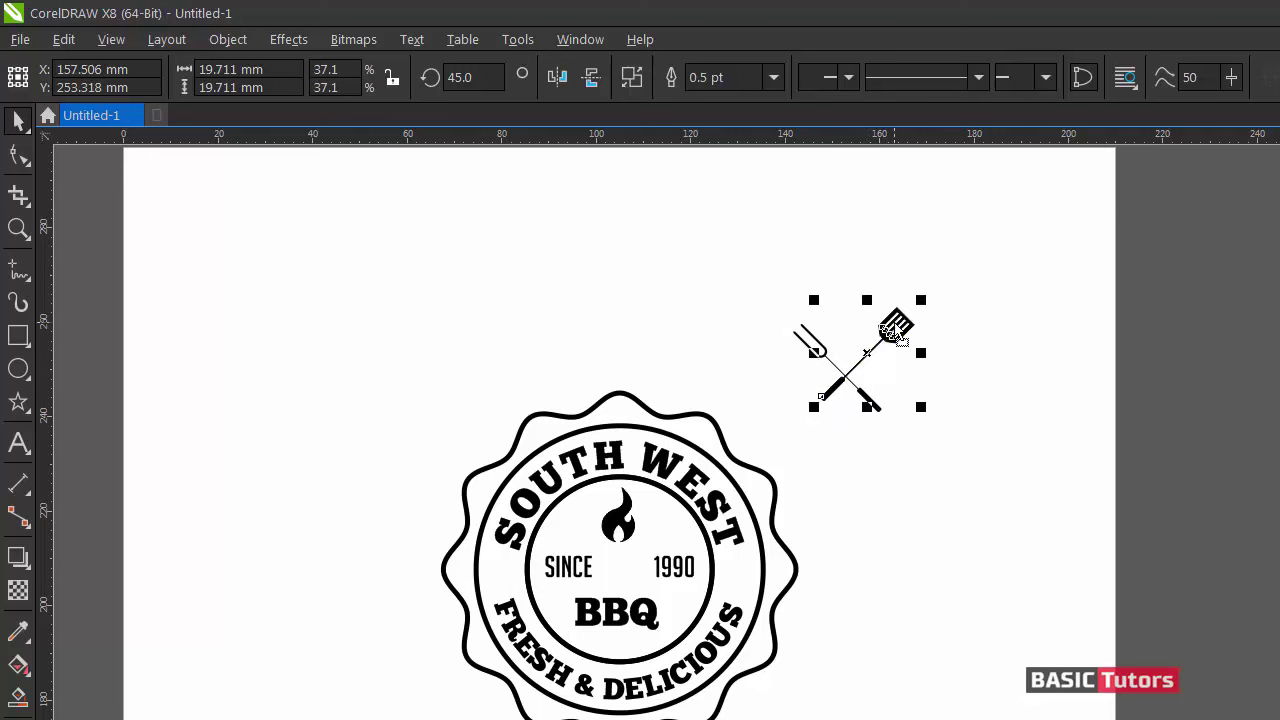
pyautogui.moveTo(868, 407); pyautogui.dragTo(879, 391)
pyautogui.hotkey('ctrl', 'z')
pyautogui.click(857, 412)
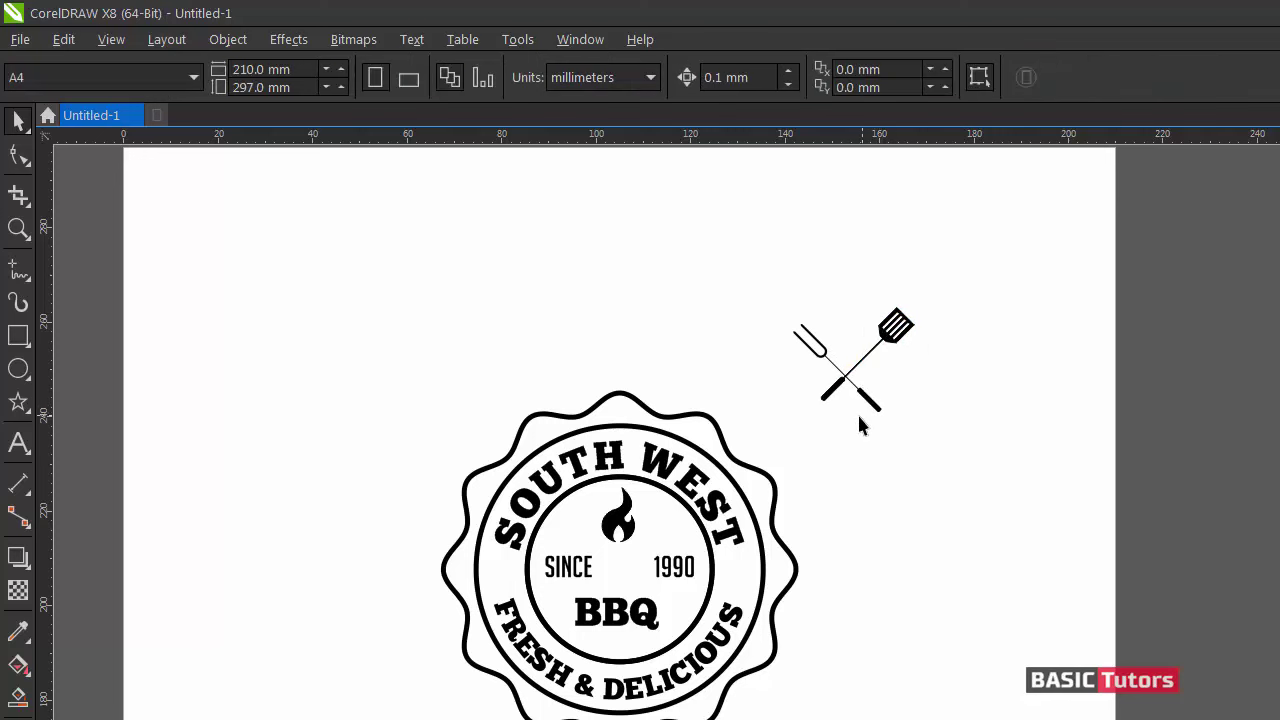
# Move the fork up and slightly right until it is level with the spatula.
pyautogui.click(872, 402)
pyautogui.moveTo(872, 396); pyautogui.dragTo(874, 382)
pyautogui.click(1016, 367)
# Group the crossed fork and spatula and place the group in the badge's inner circle between SINCE and 1990.
pyautogui.moveTo(938, 435); pyautogui.dragTo(945, 448)
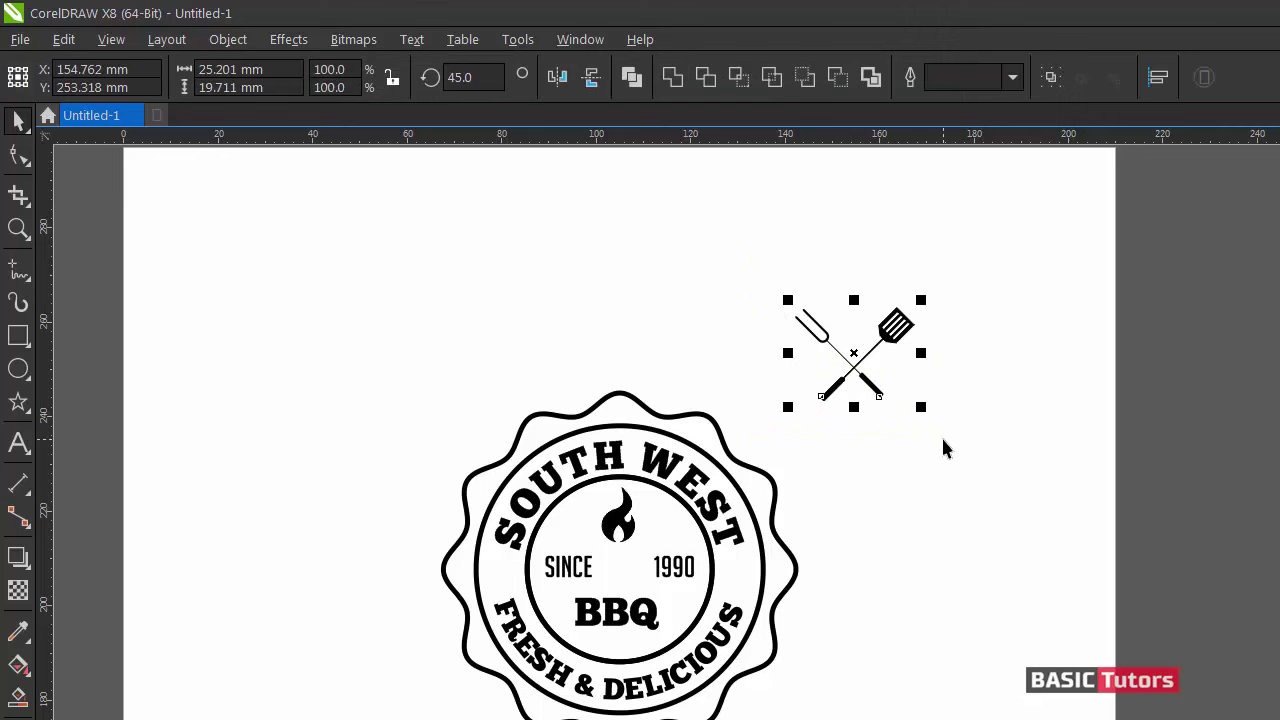
pyautogui.hotkey('ctrl', 'g')
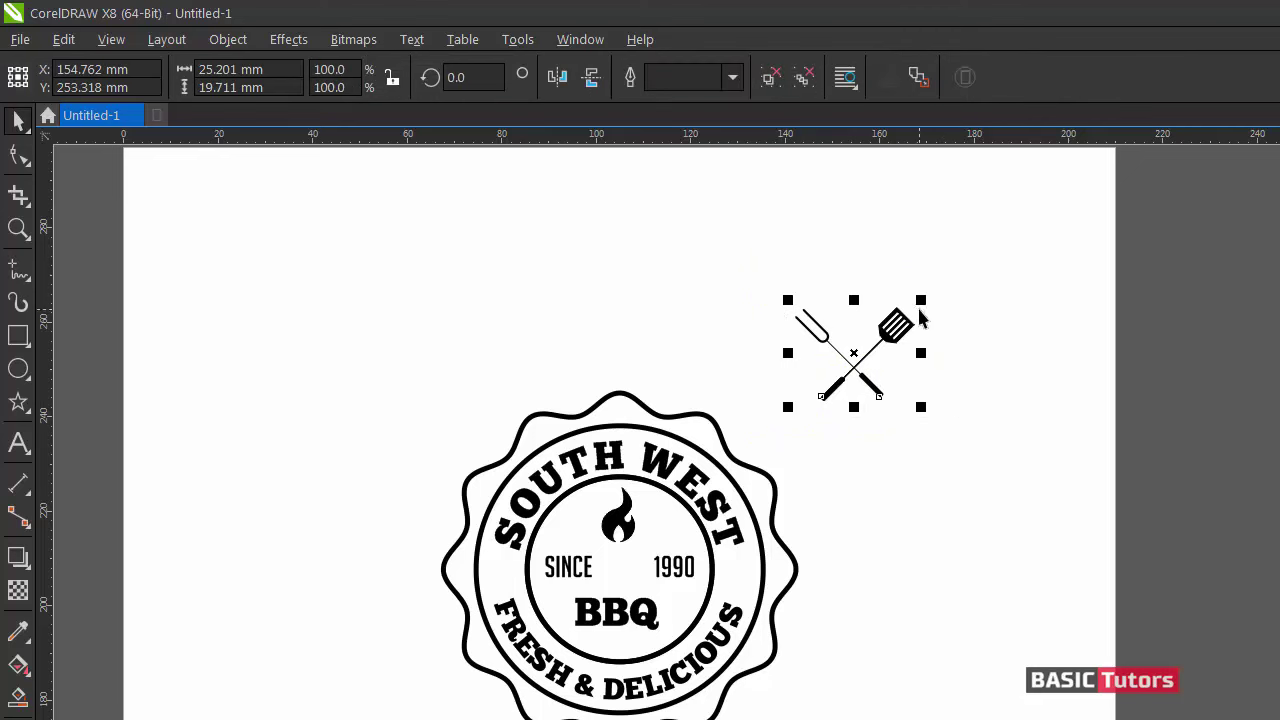
pyautogui.moveTo(896, 330); pyautogui.dragTo(665, 550)
pyautogui.click(943, 509)
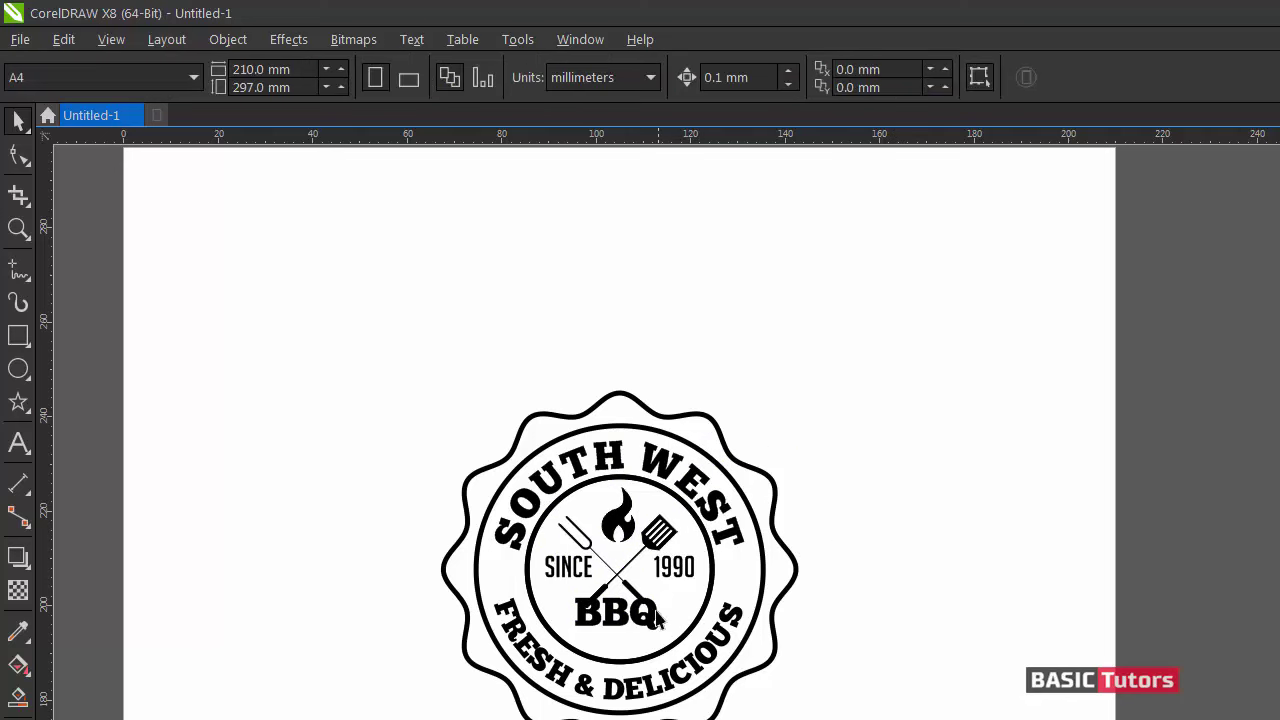
# Move the BBQ text down so it sits below the crossed utensils' handles.
pyautogui.click(651, 617)
pyautogui.moveTo(623, 619); pyautogui.dragTo(624, 627)
pyautogui.press('Down')
pyautogui.press('Down')
pyautogui.press('Down')
pyautogui.press('Down')
pyautogui.press('Down')
pyautogui.press('Down')
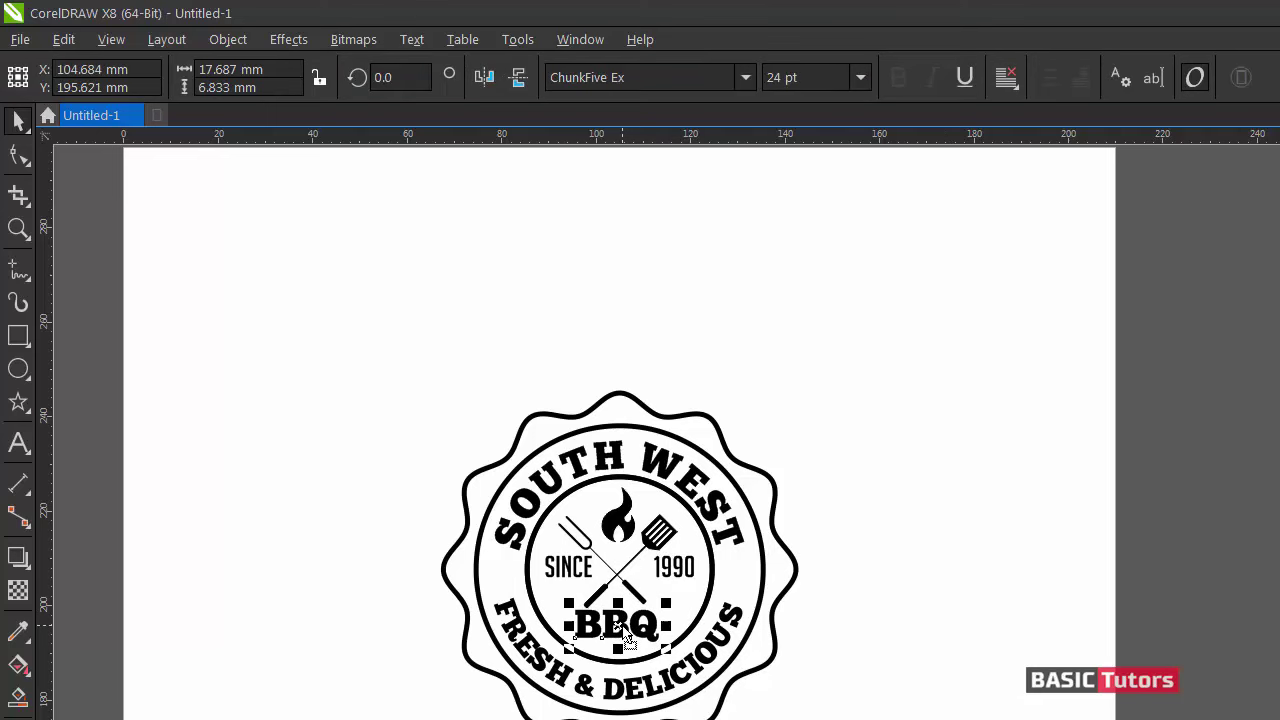
pyautogui.hscroll(1, 664, 400)
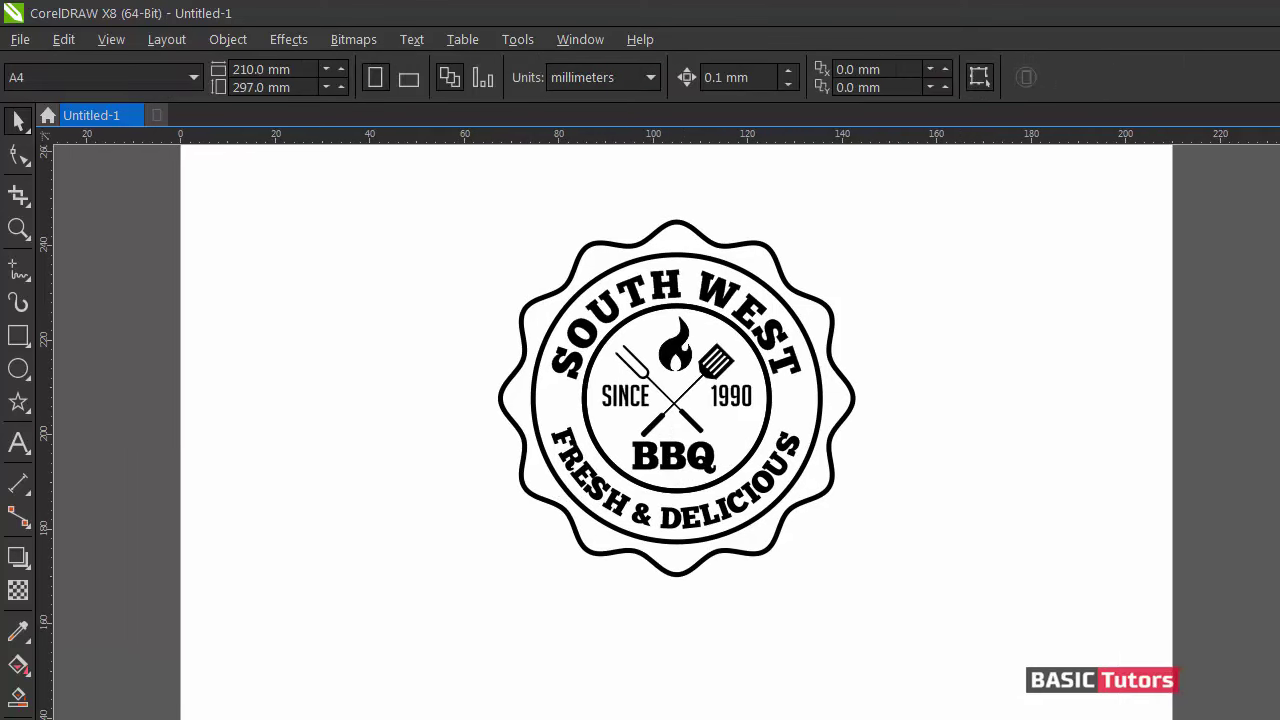
pyautogui.moveTo(424, 188); pyautogui.dragTo(946, 654)
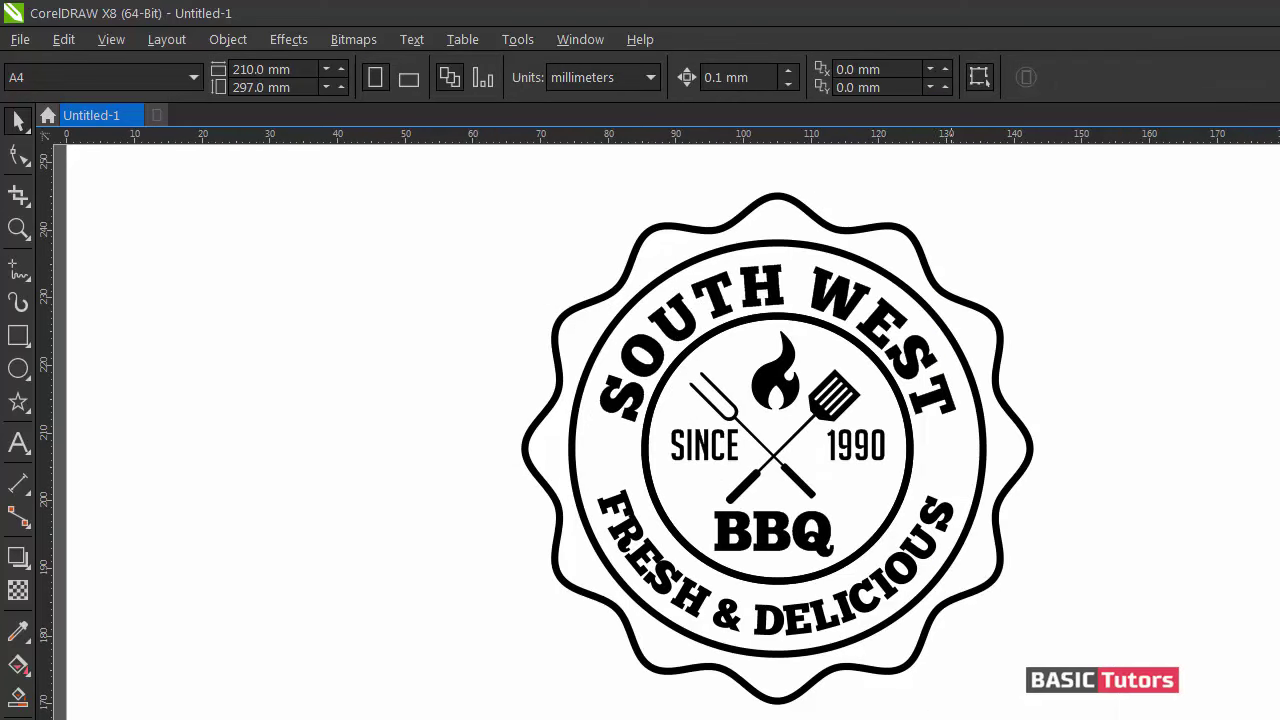
pyautogui.hscroll(6, 951, 652)
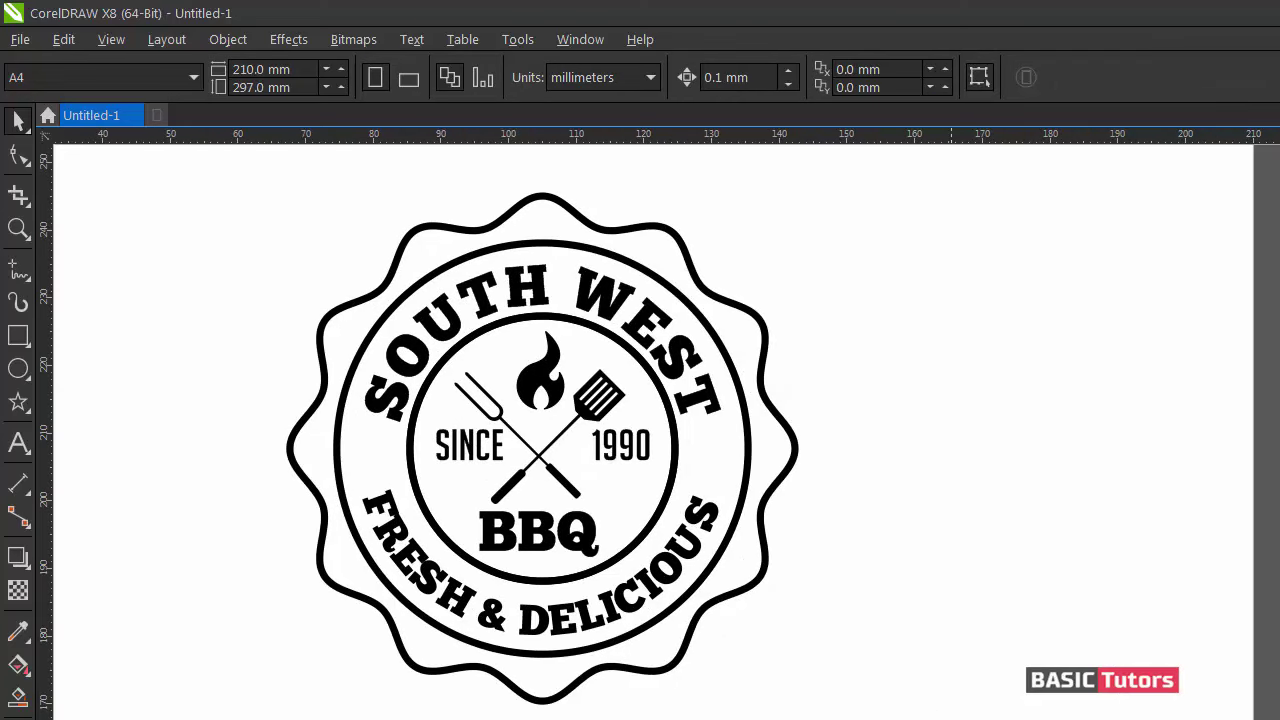